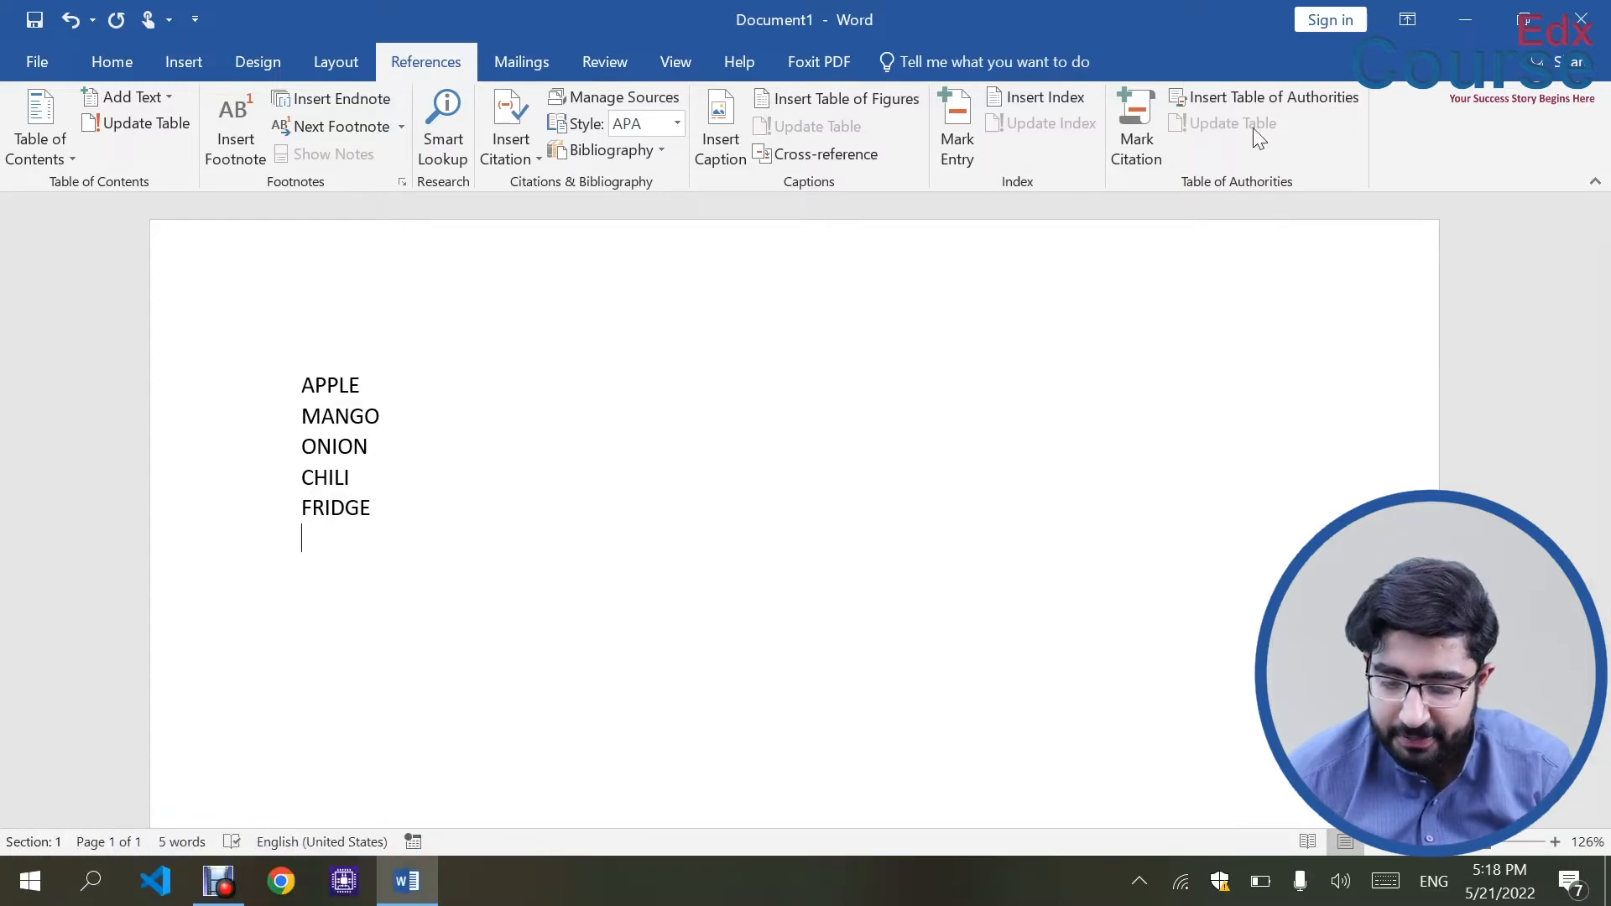
Step: Mark the word APPLE as a table of authorities citation in the fruits category
click(1141, 155)
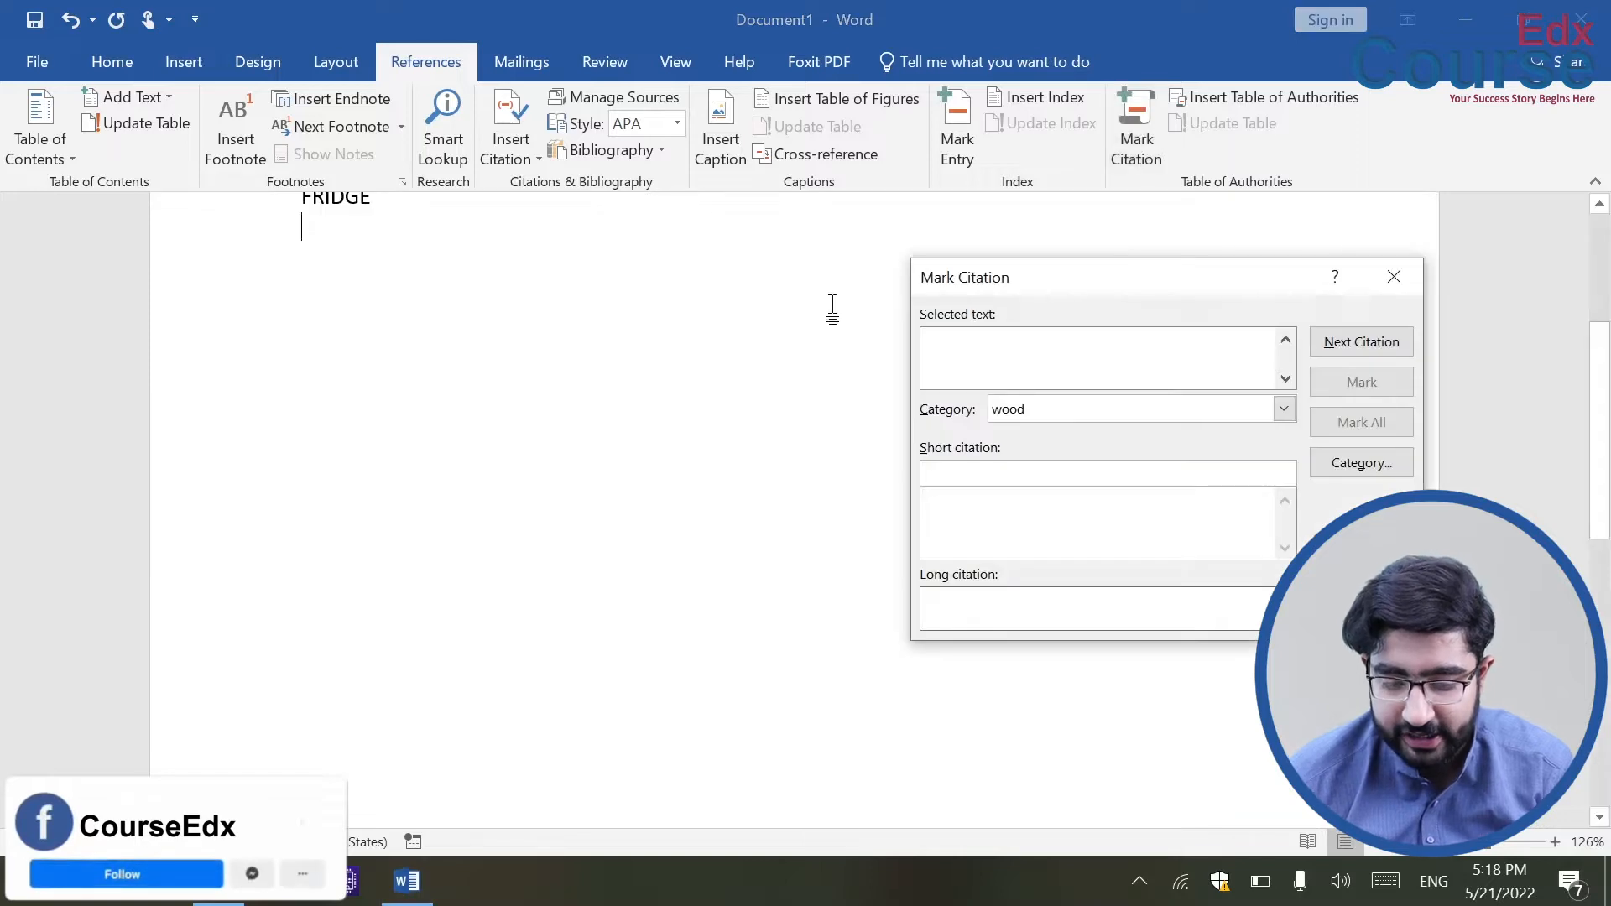
double_click(330, 385)
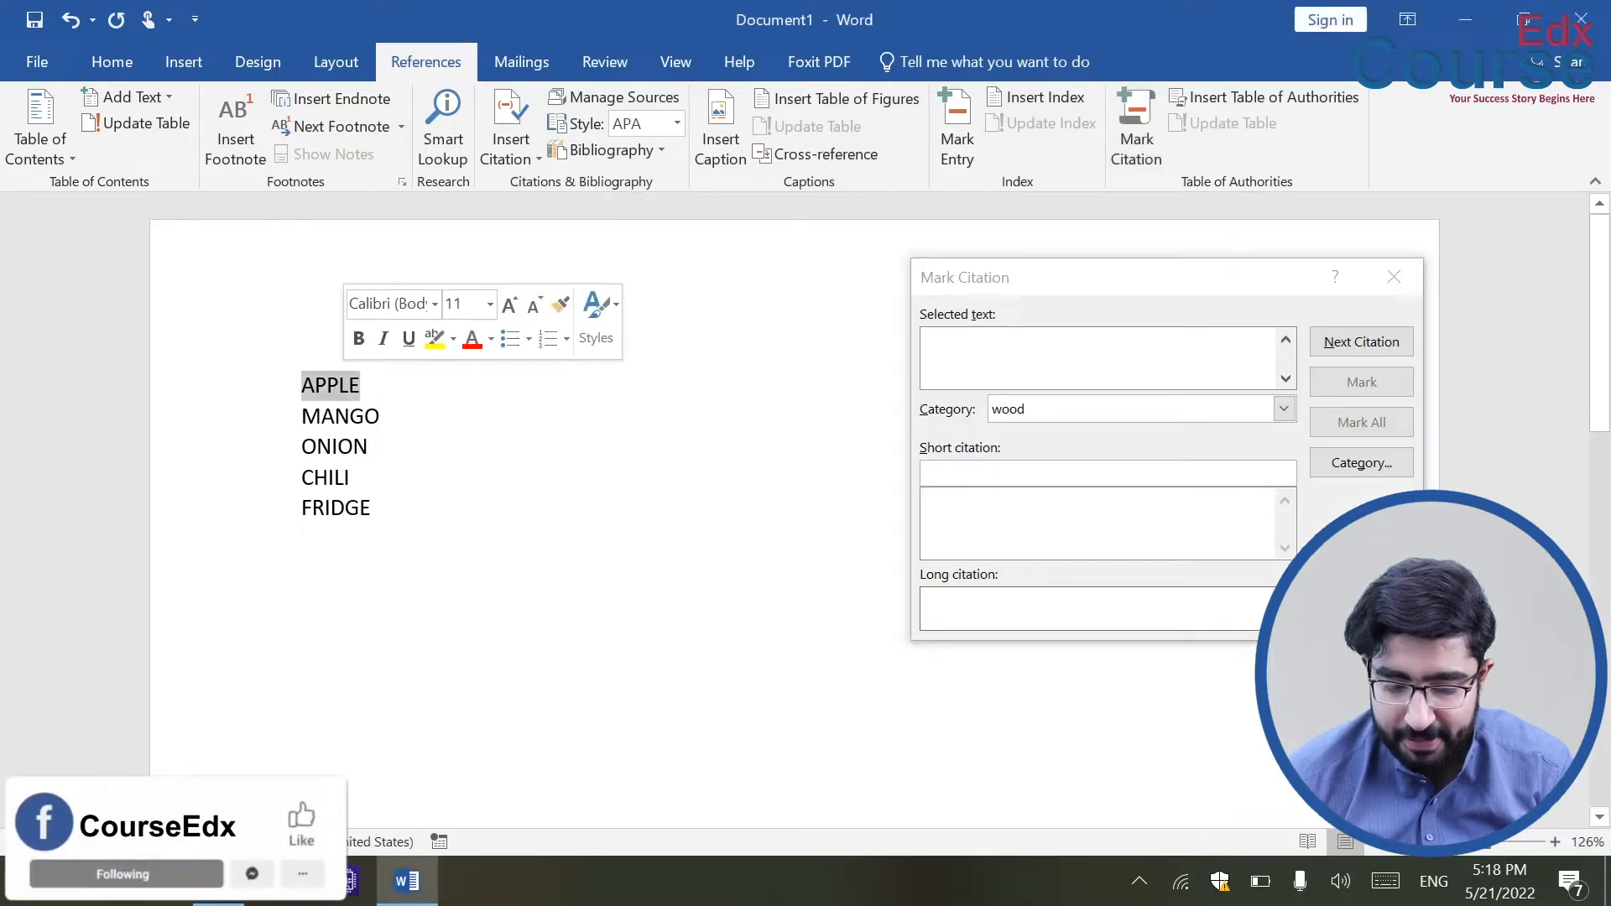
click(1114, 316)
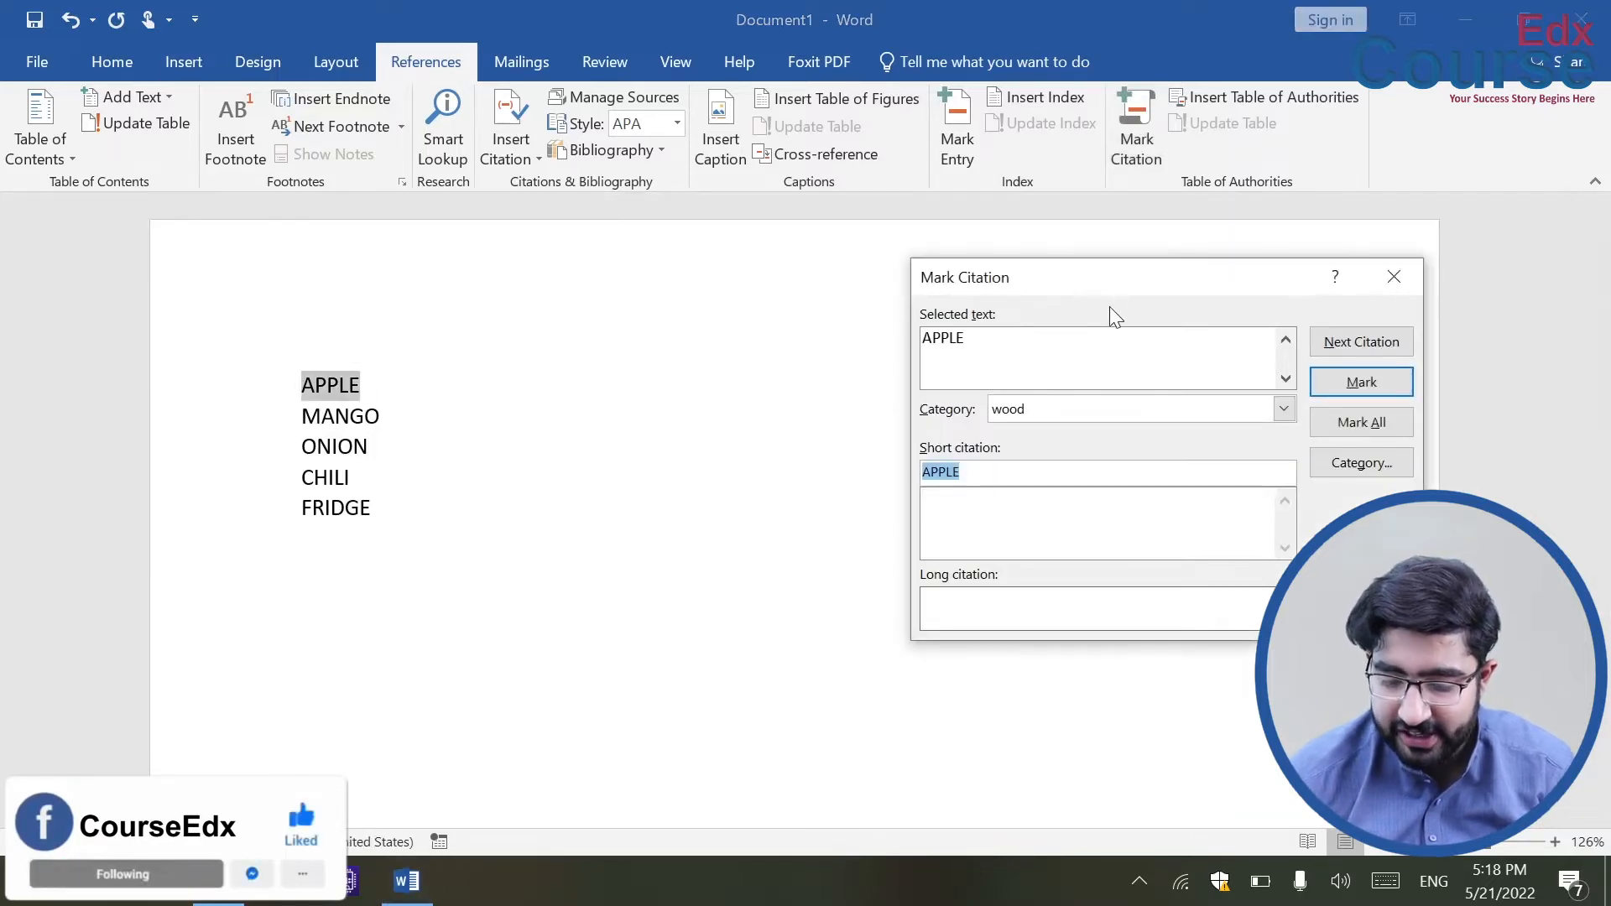
click(1283, 409)
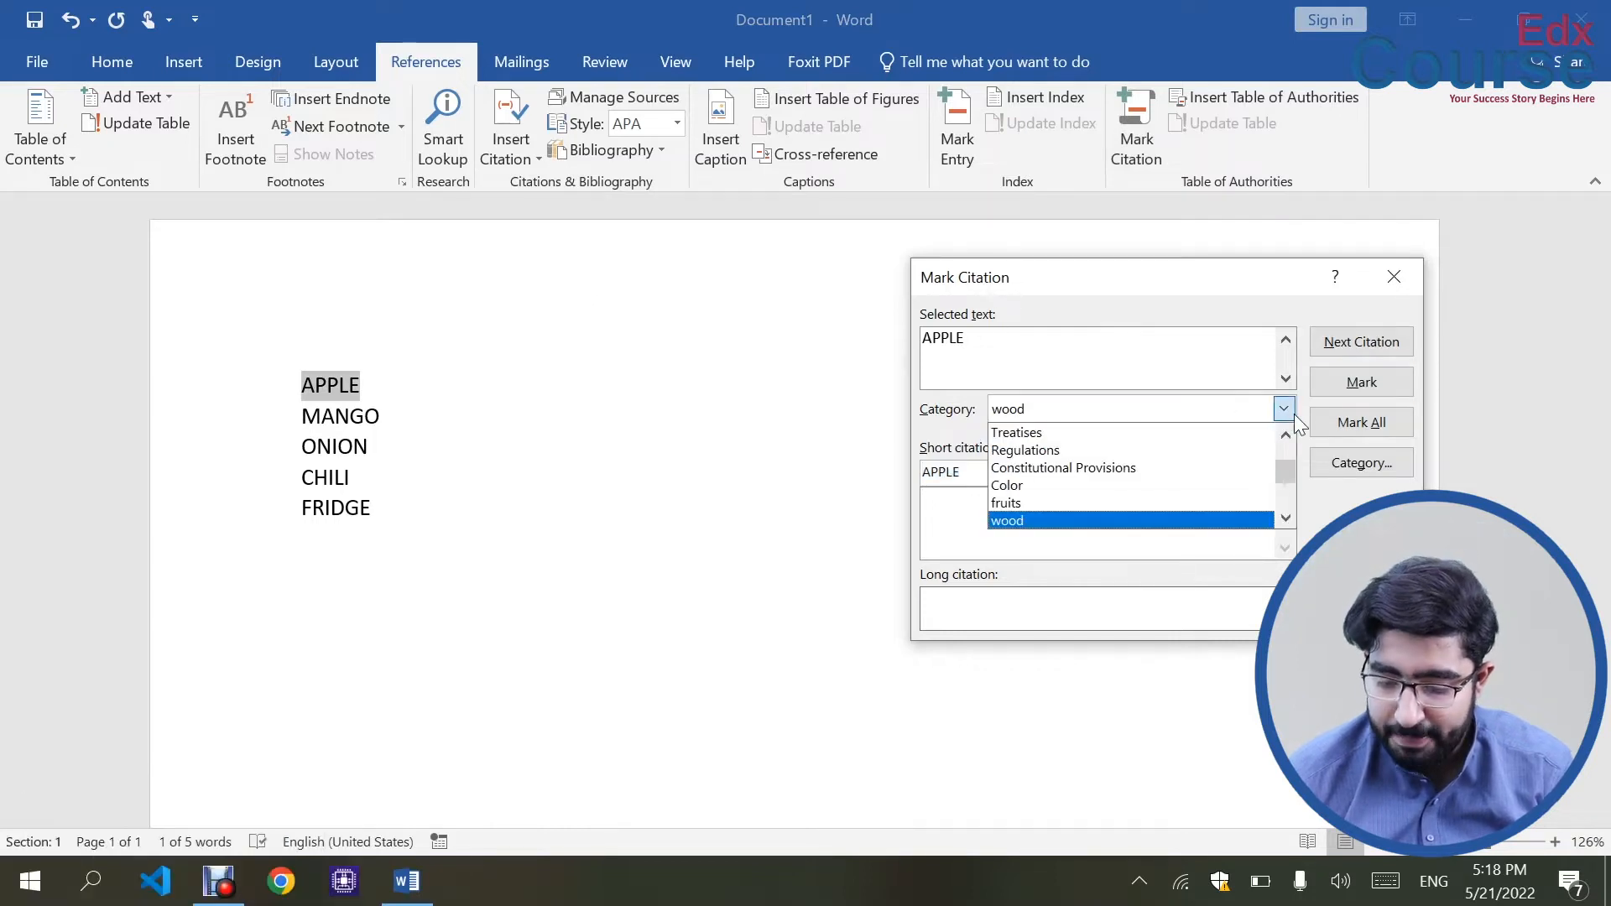
click(1074, 504)
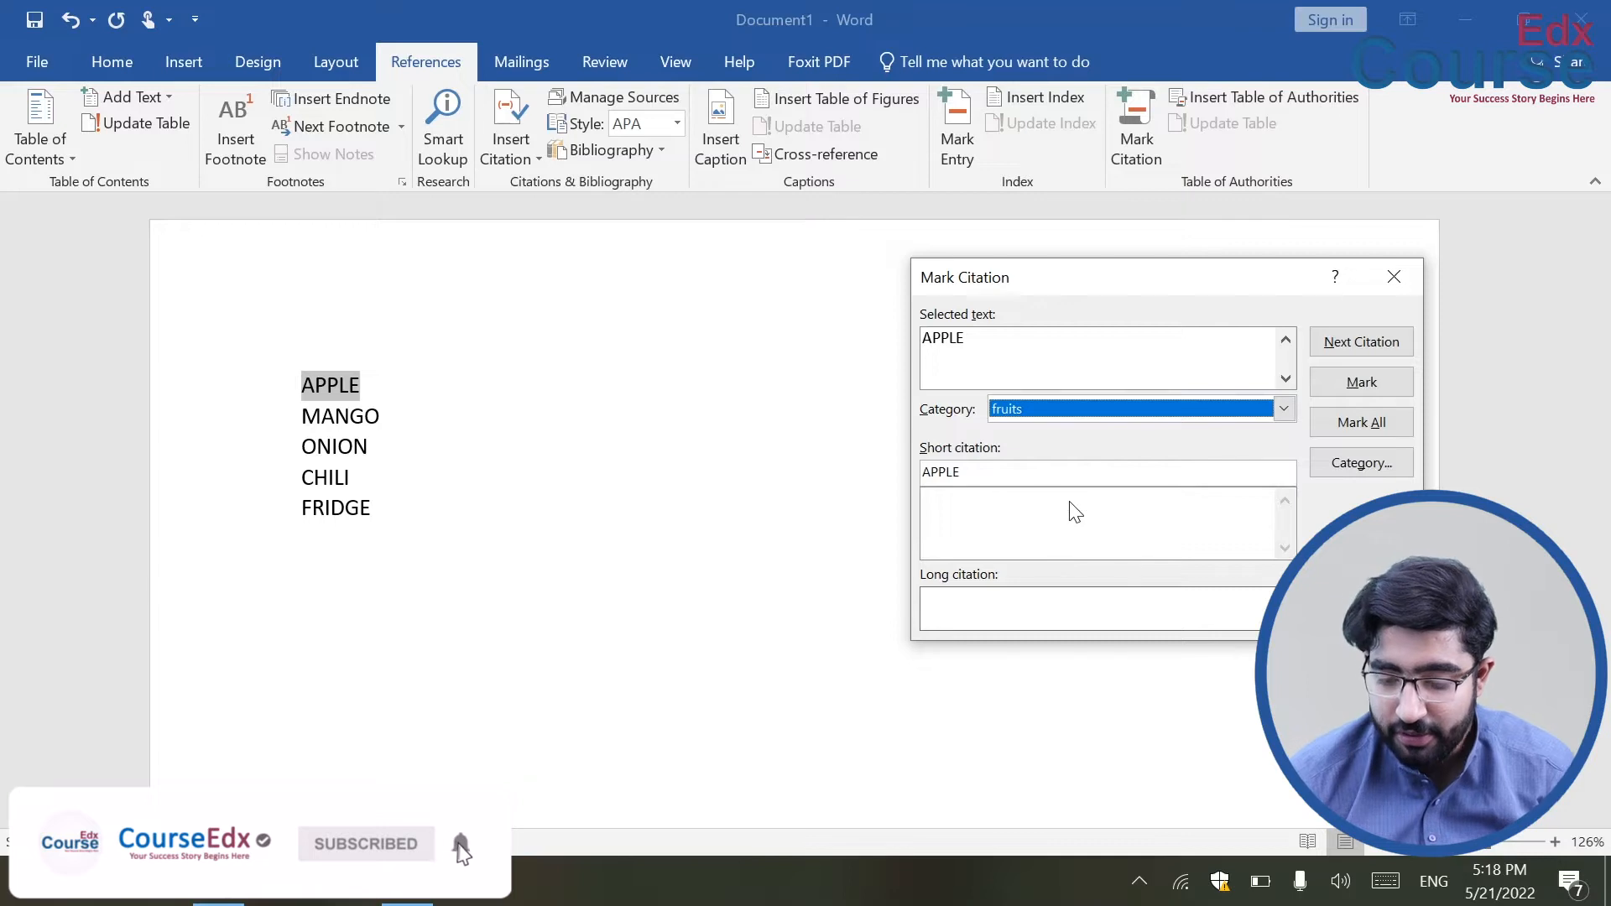
click(1344, 382)
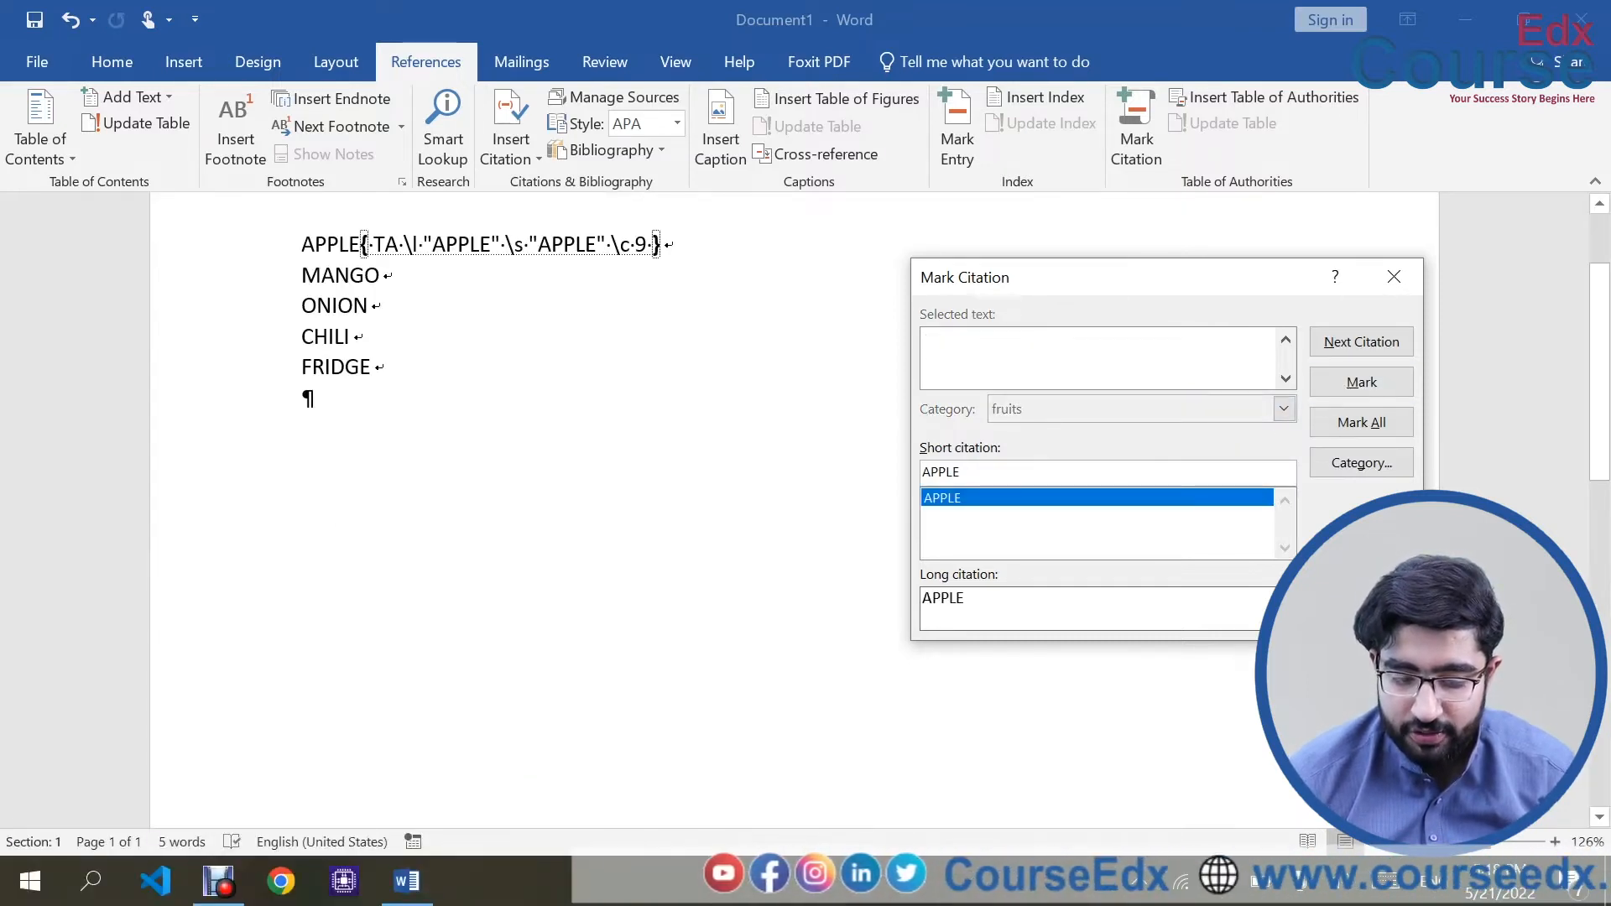
Step: Mark the word MANGO as a citation in the fruits category
click(662, 245)
double_click(339, 276)
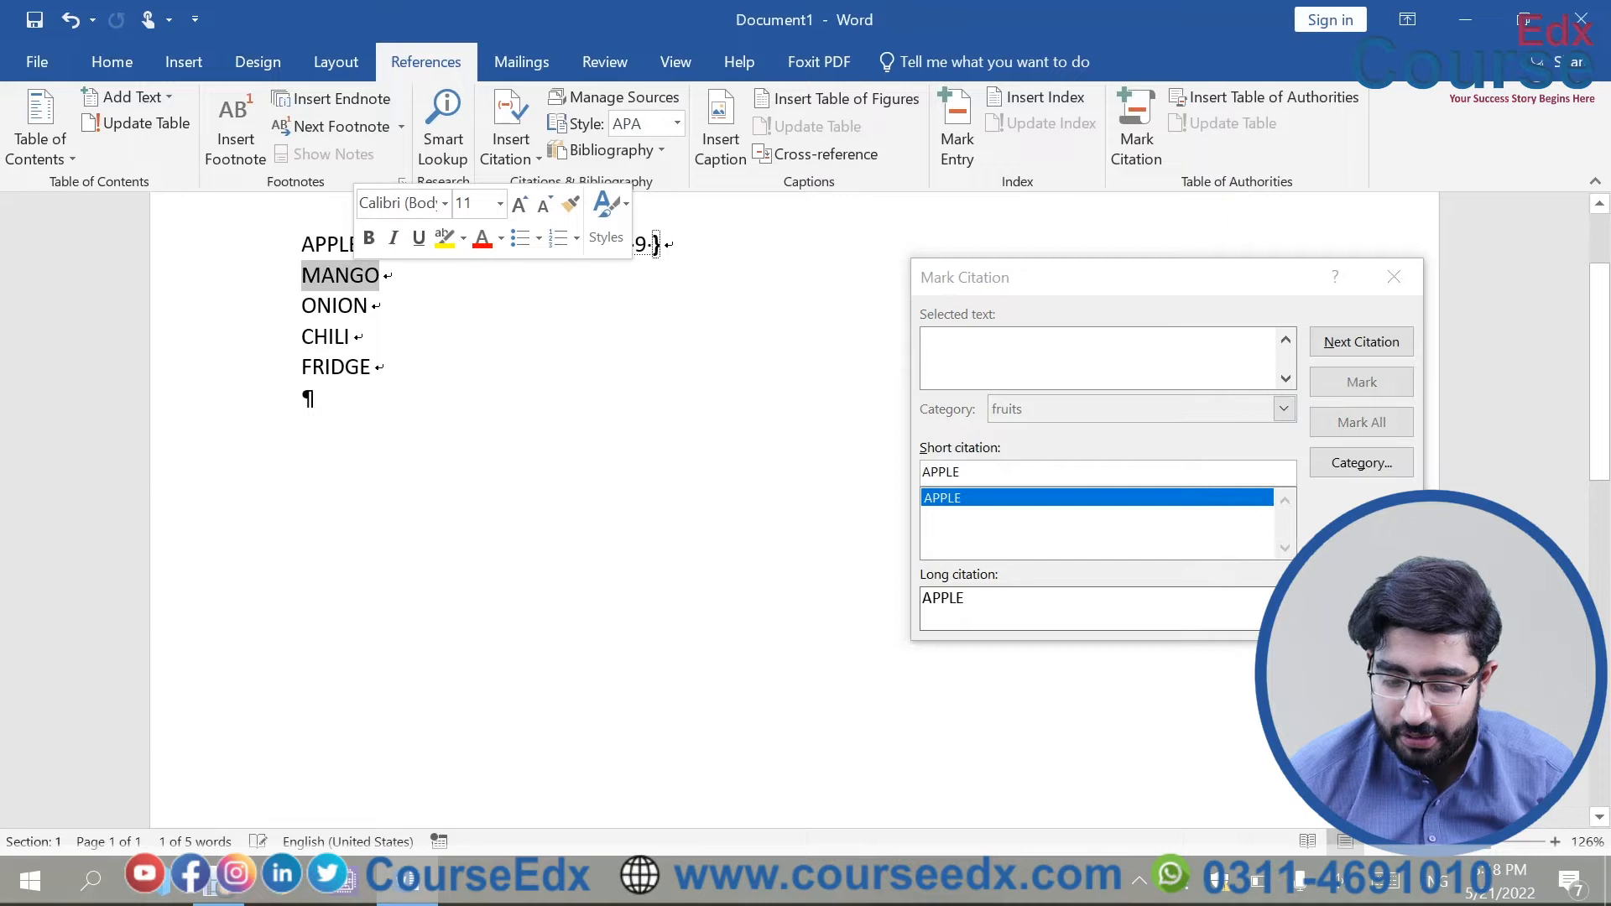
click(1122, 316)
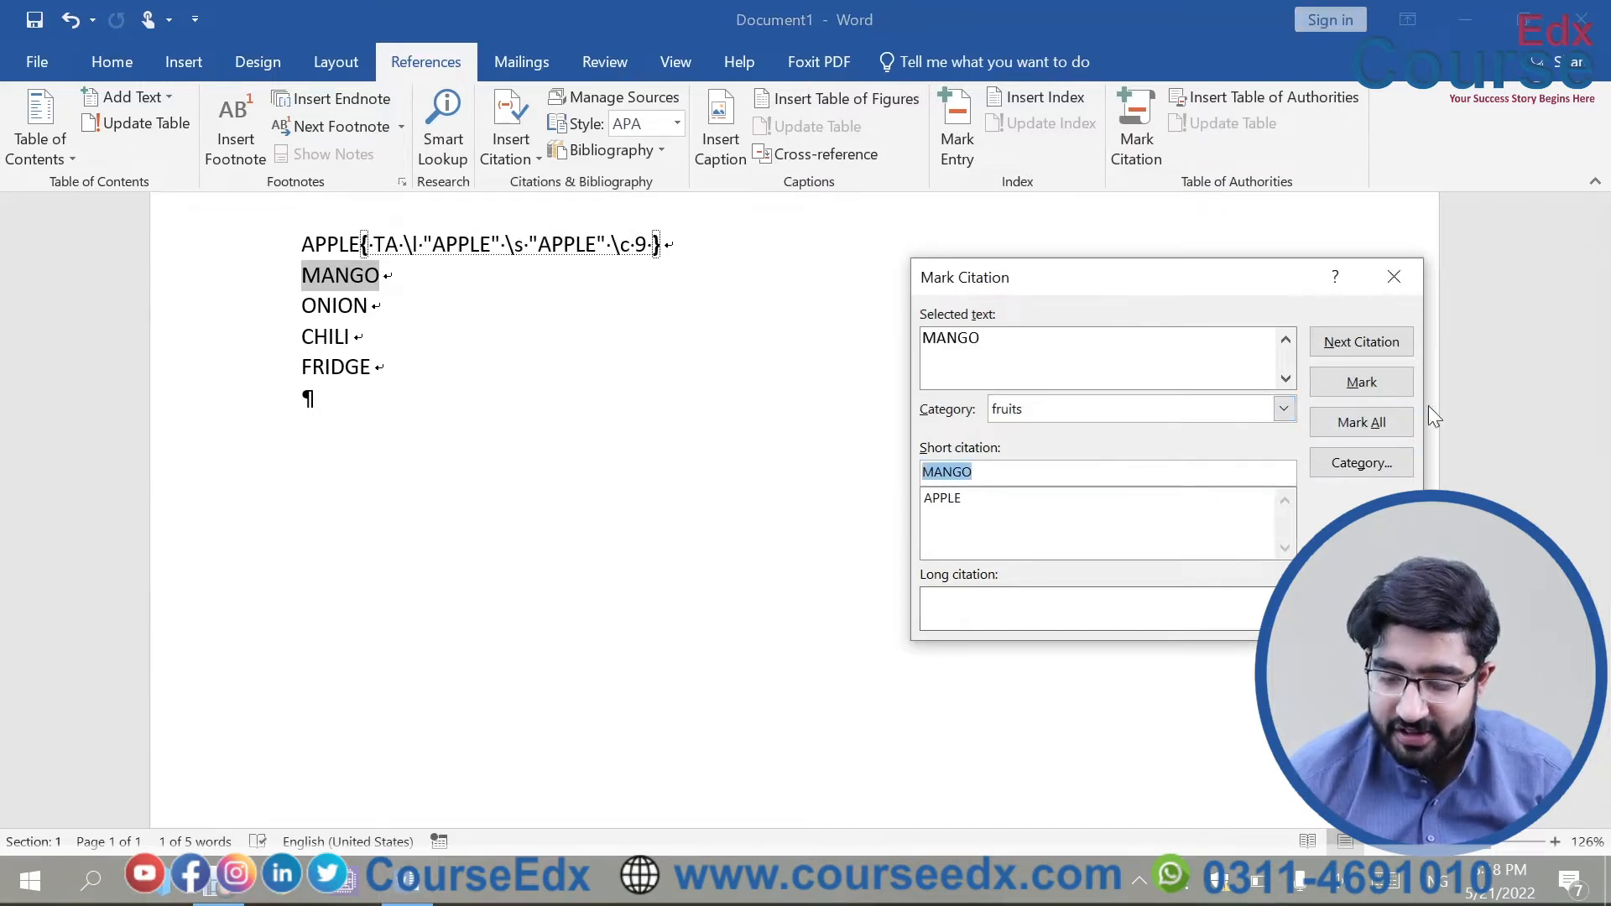
click(1381, 381)
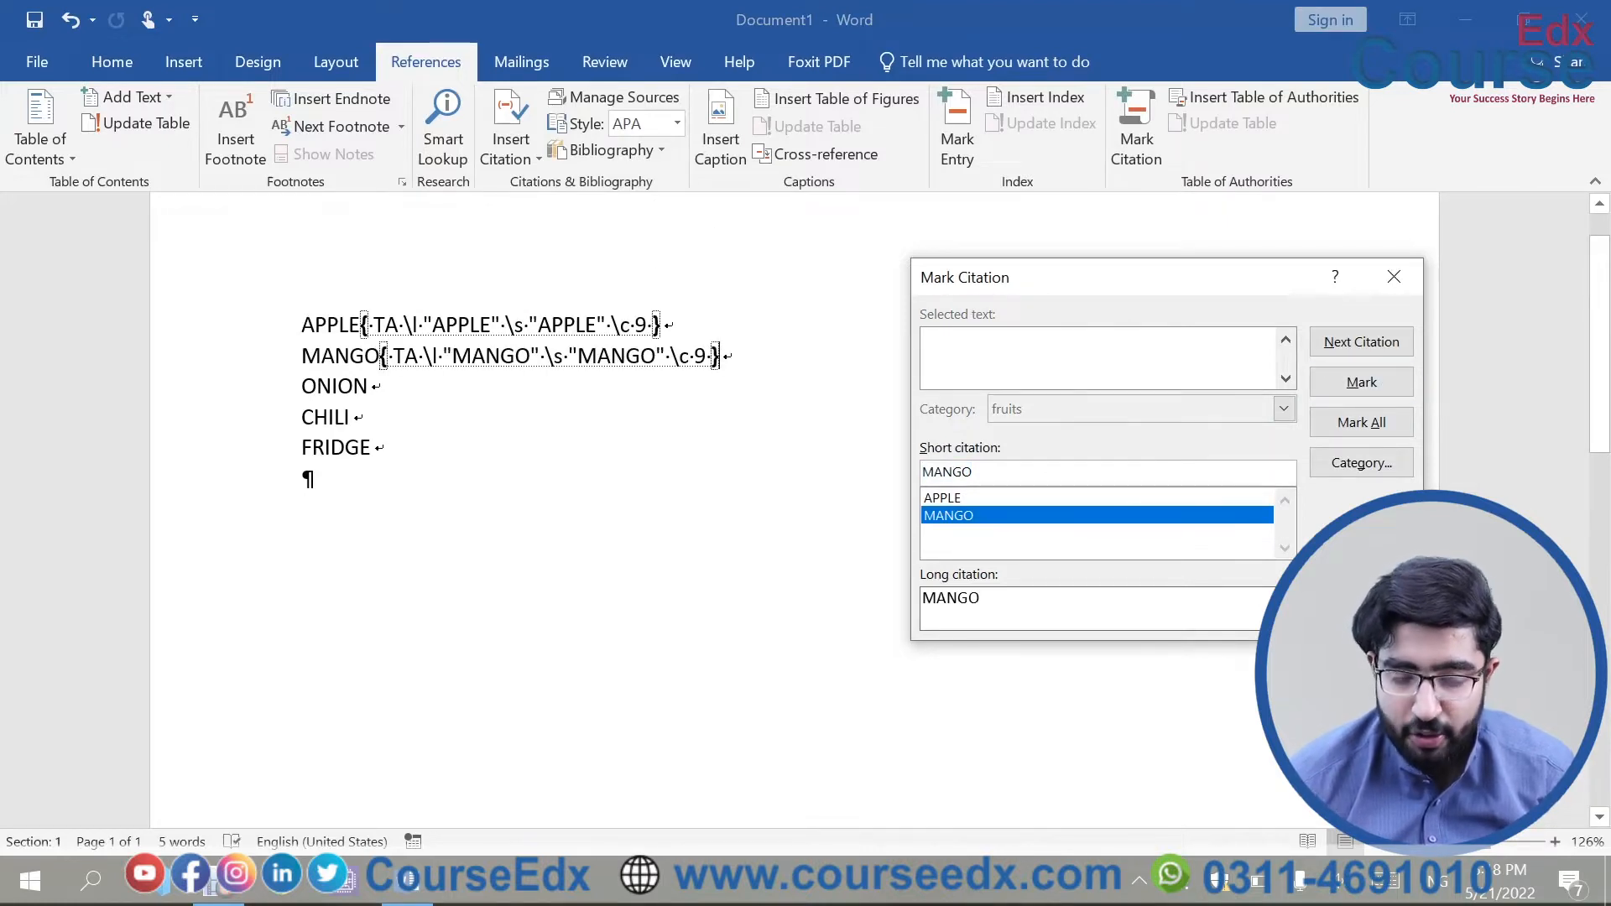
Step: Mark the word ONION as a citation in the VEGETABLES category
double_click(334, 386)
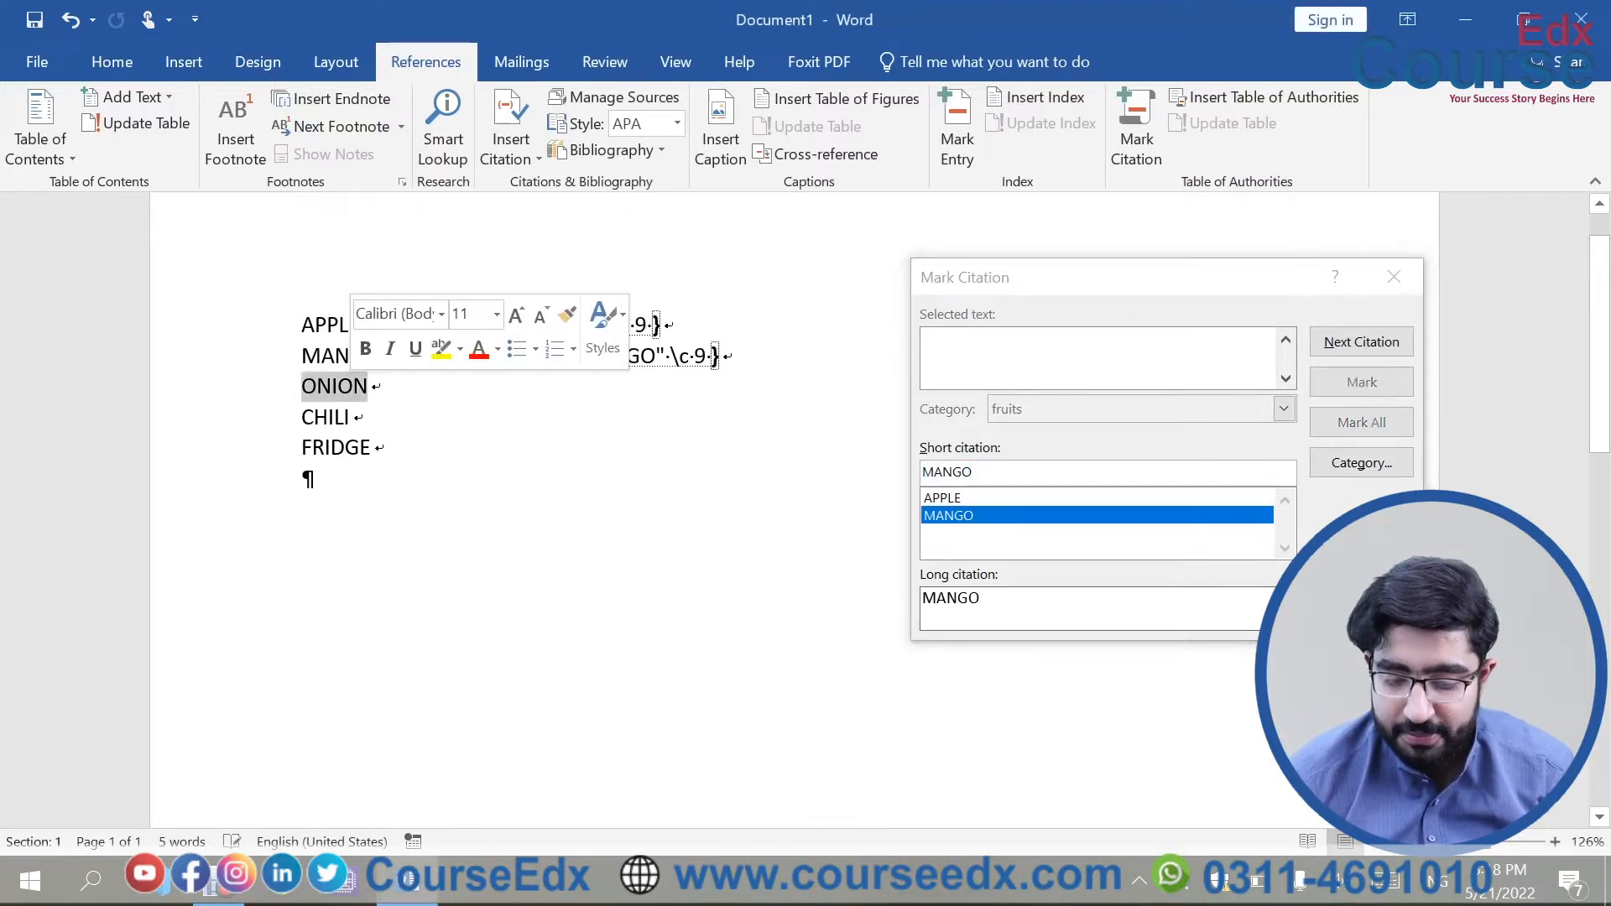
click(1255, 310)
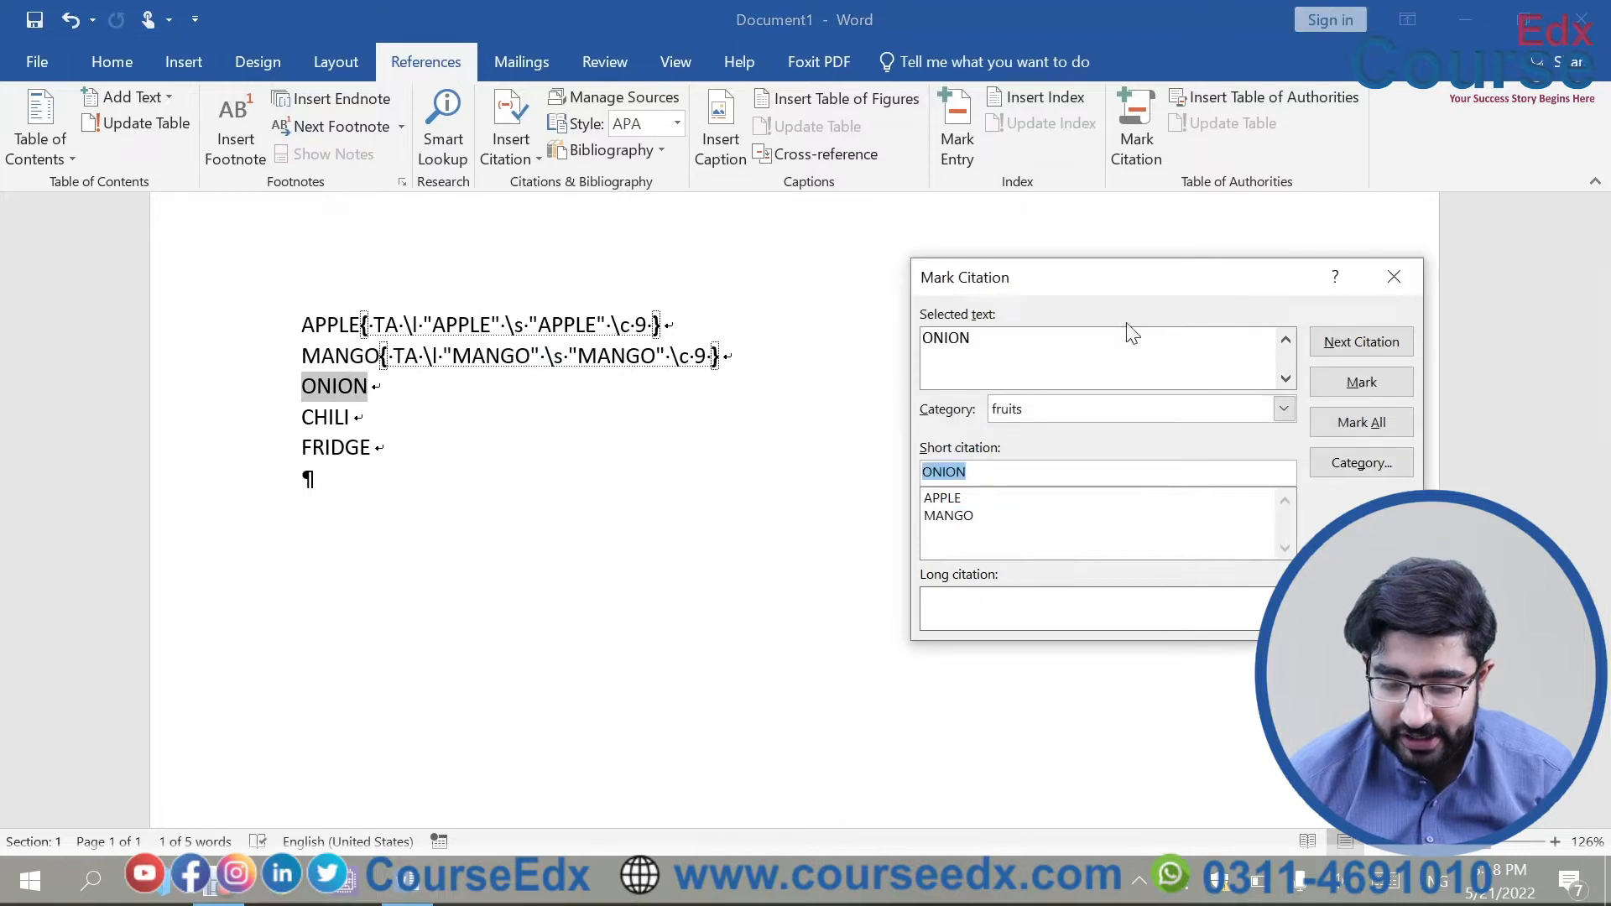
click(1284, 409)
click(1285, 519)
click(1286, 520)
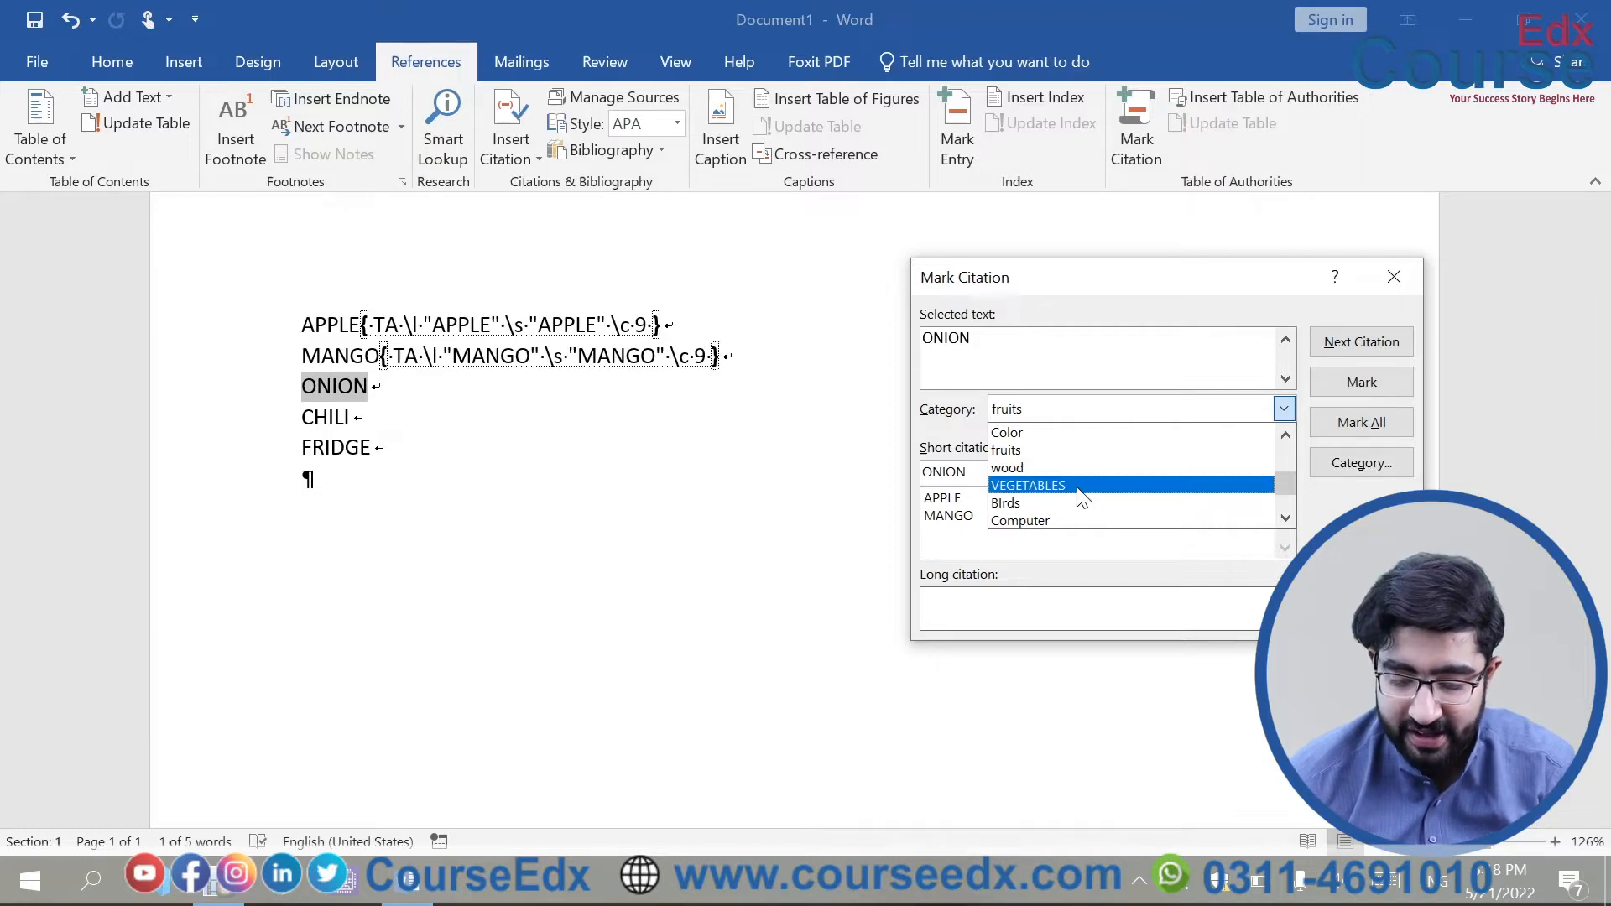
click(1078, 487)
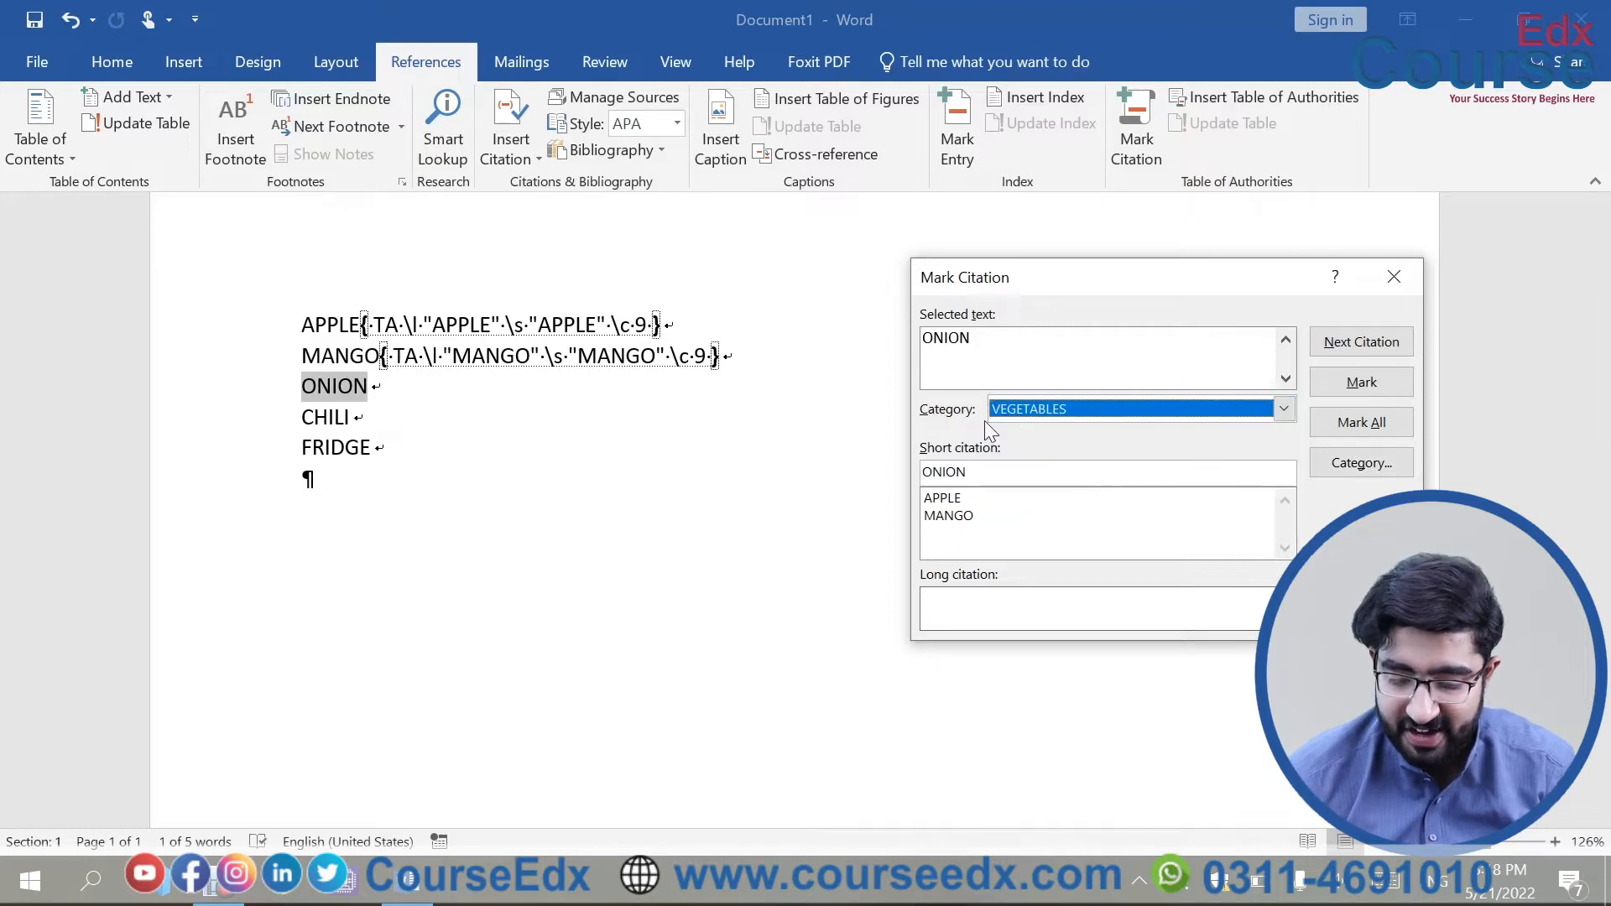
click(1345, 389)
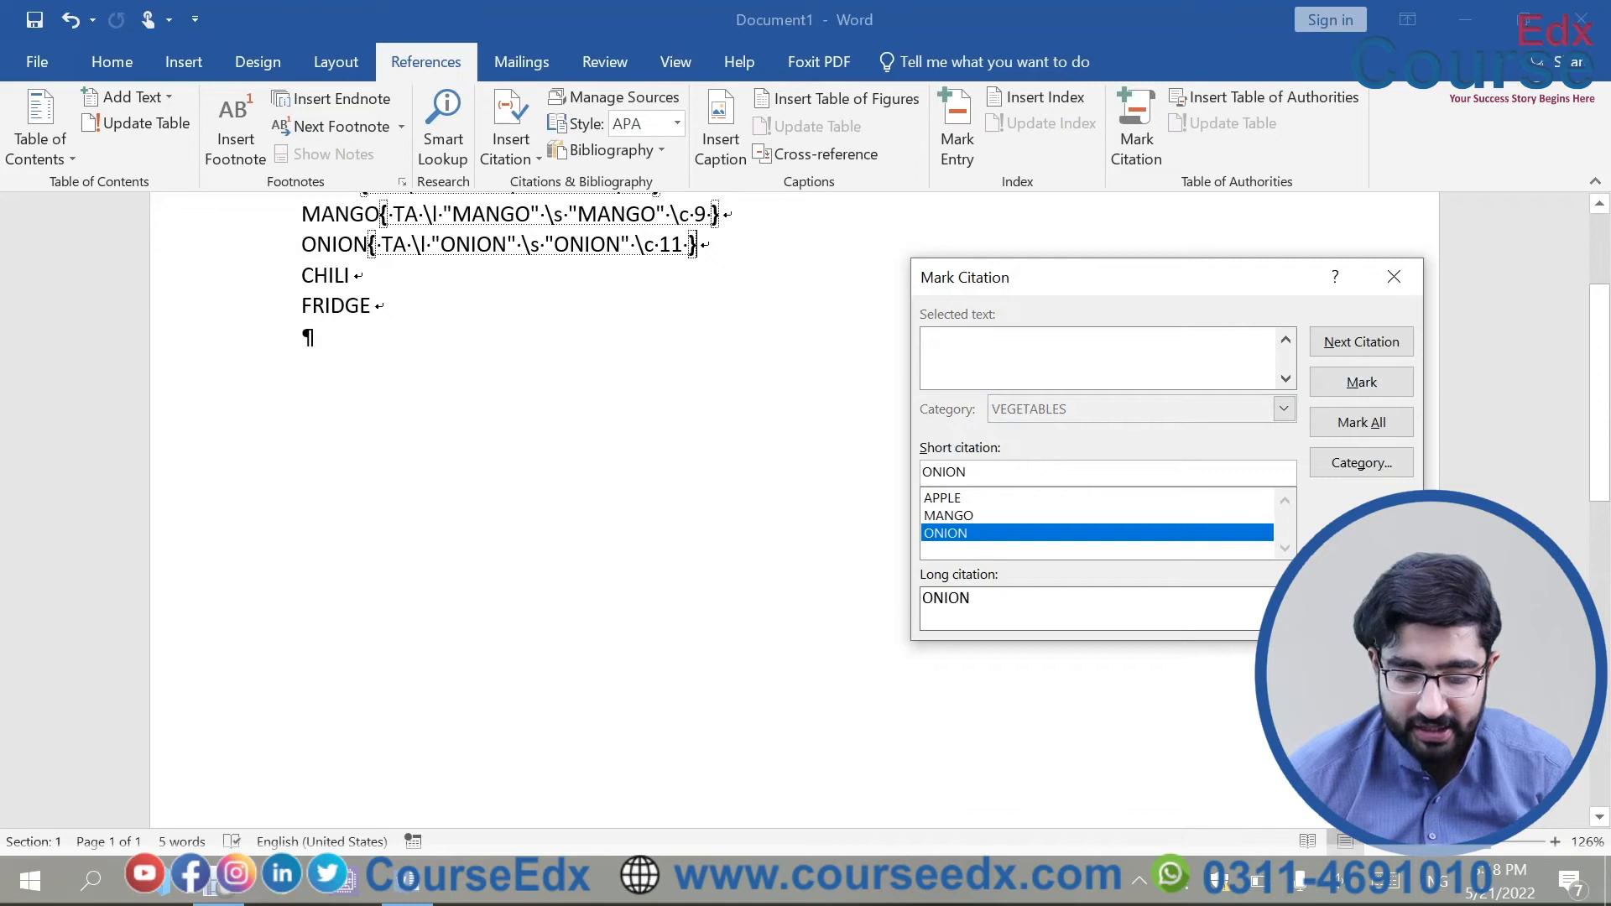
Step: Mark the word CHILI as a citation in the VEGETABLES category
double_click(325, 275)
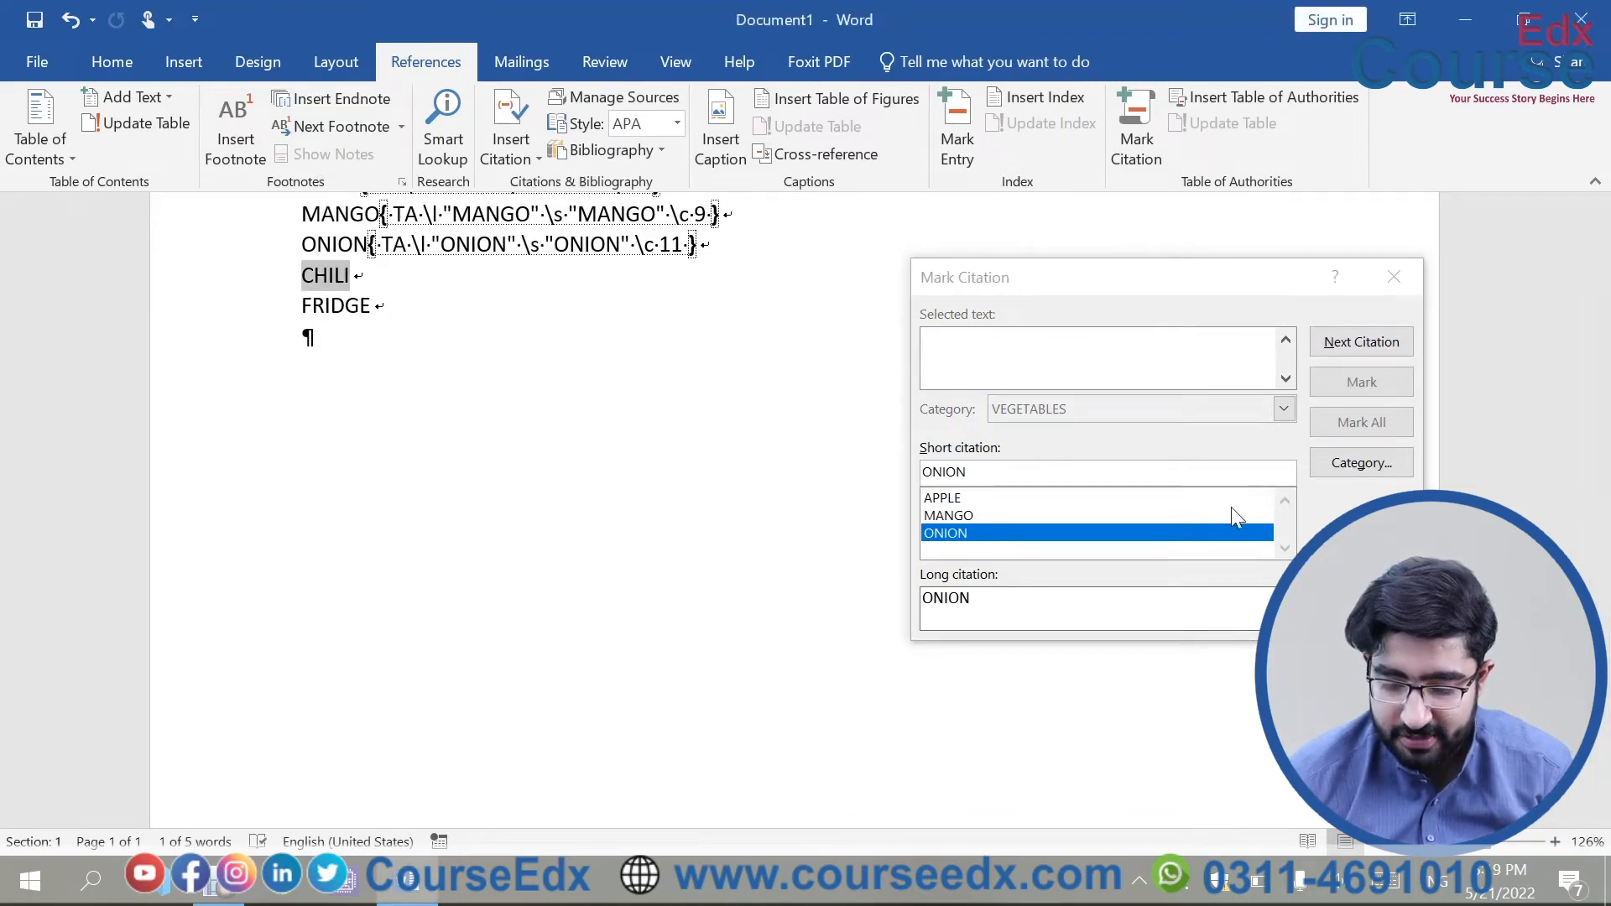
click(1134, 322)
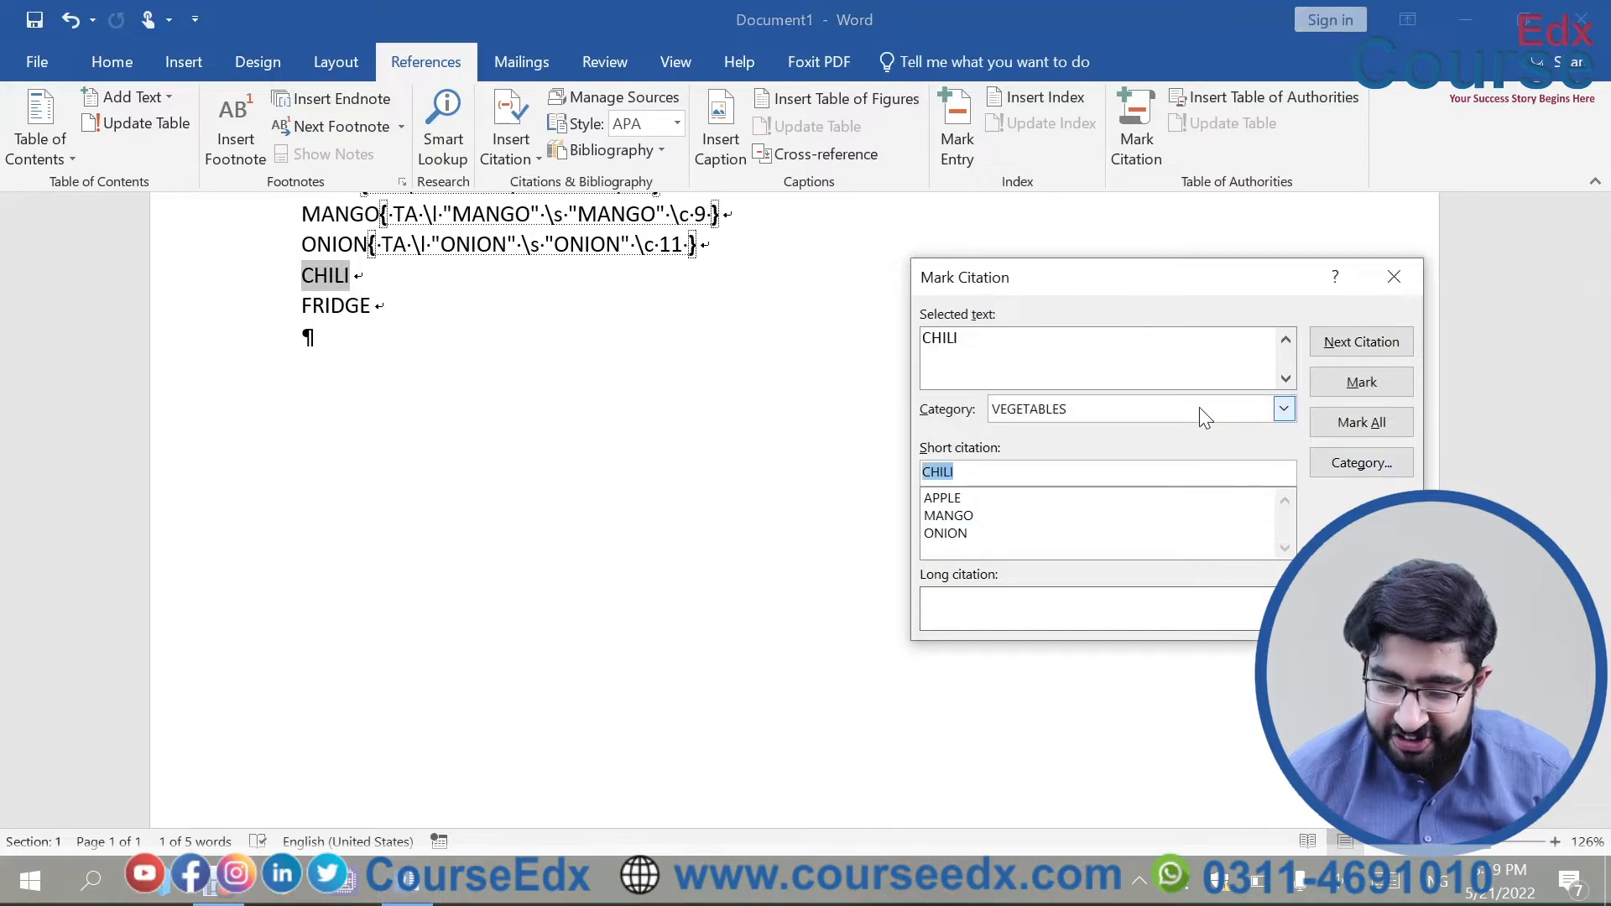
click(1367, 383)
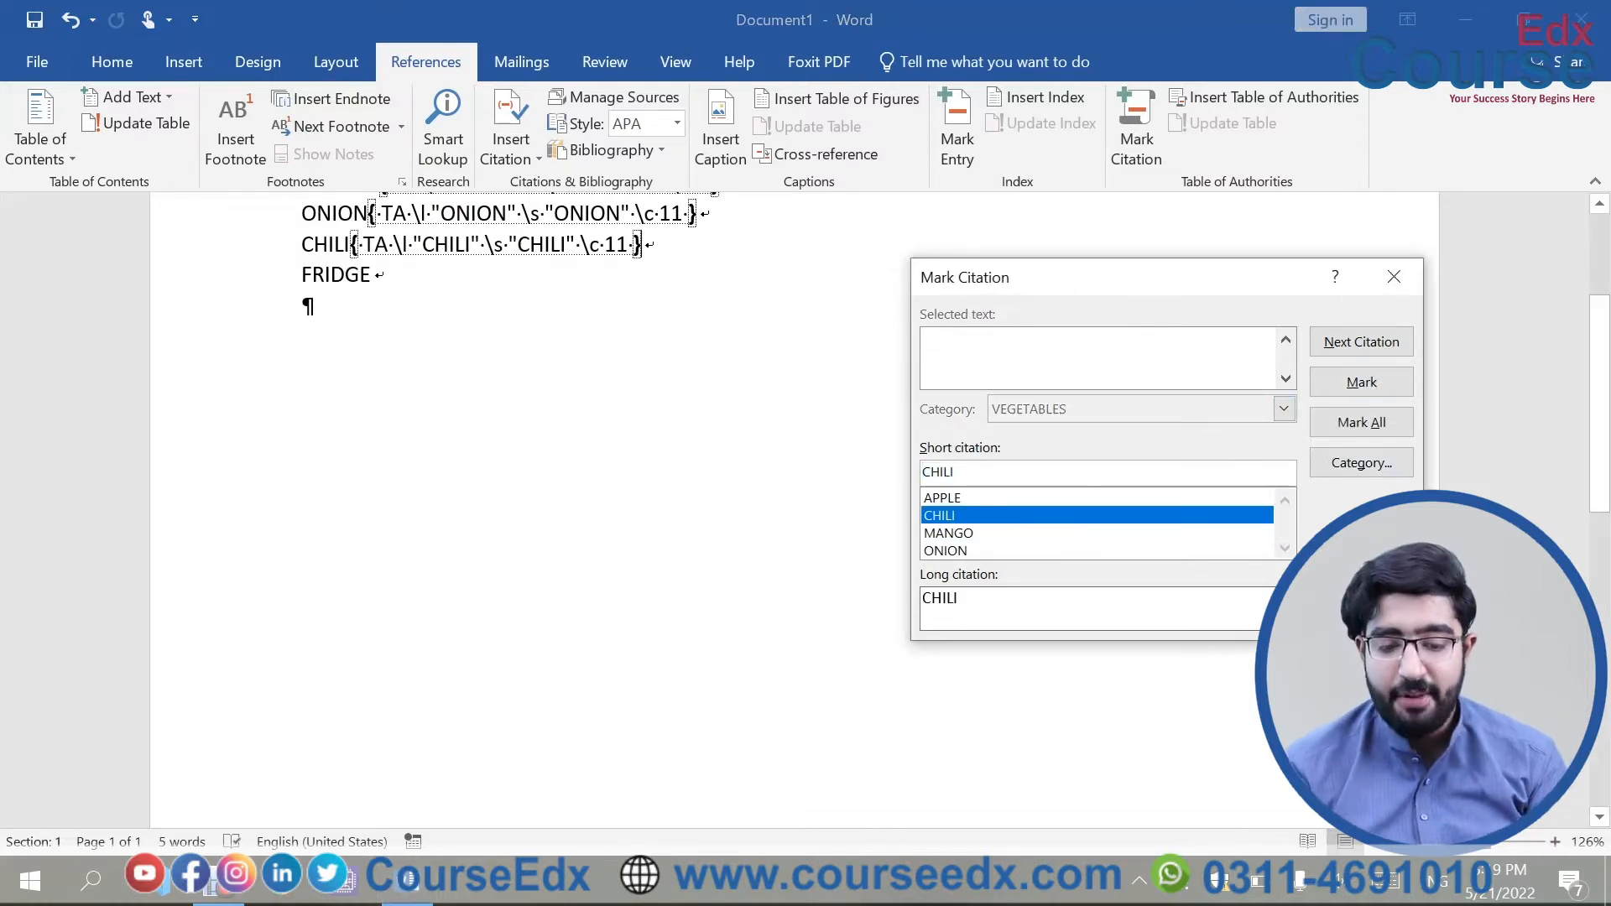
Step: Use the word FRIDGE as the selected text for a new citation and assign it to the unnamed category 14
scroll(504, 269, up, 1)
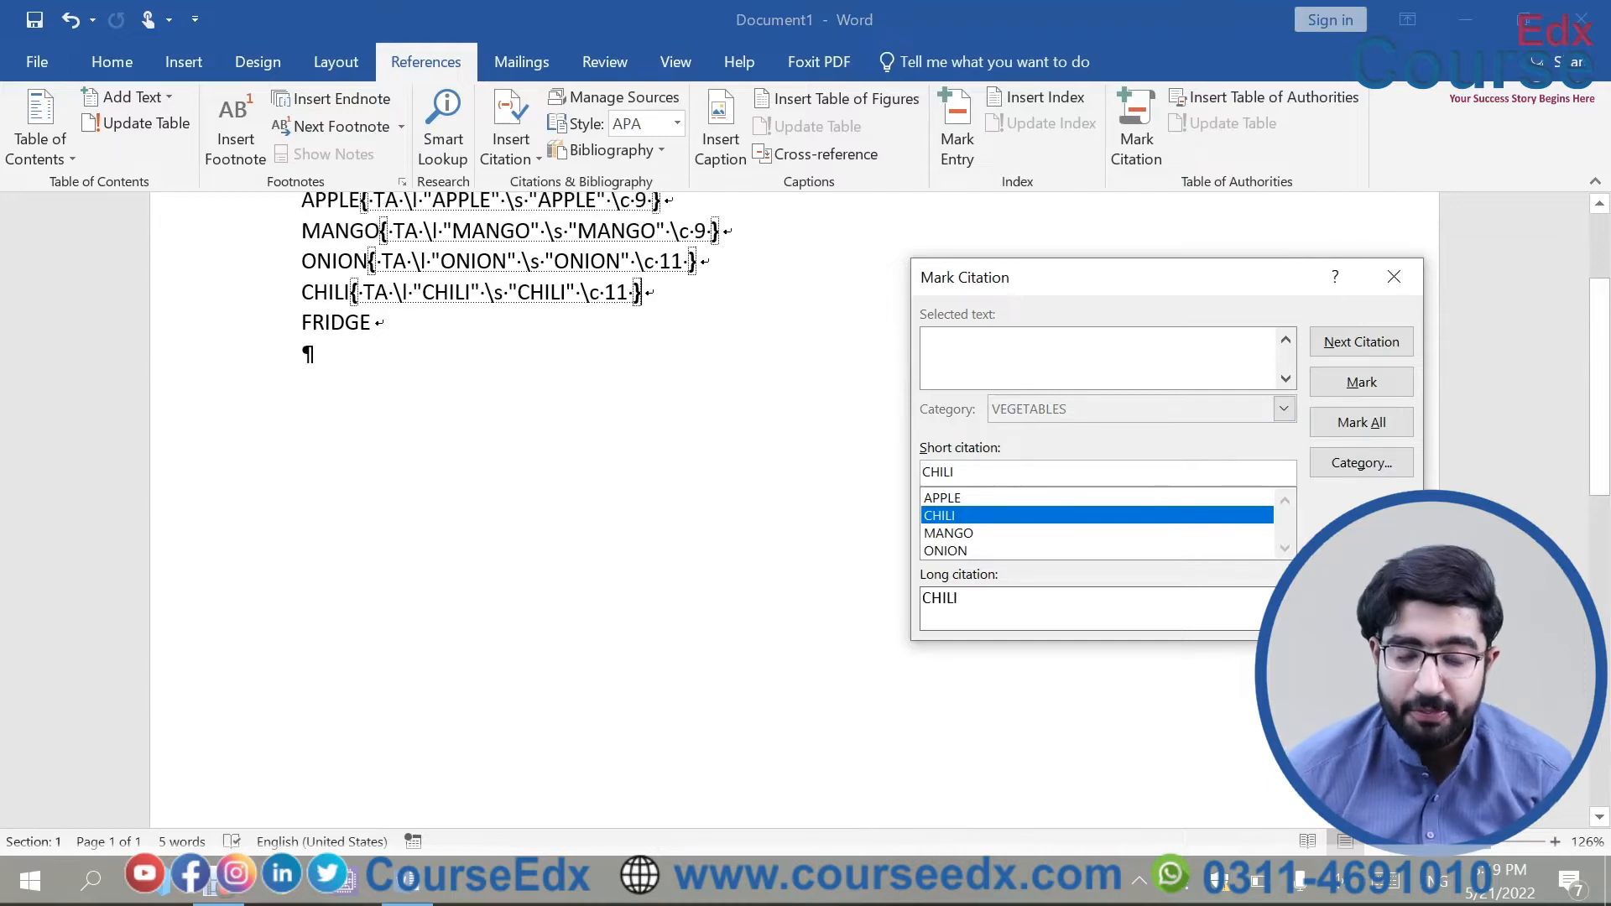
scroll(504, 294, up, 1)
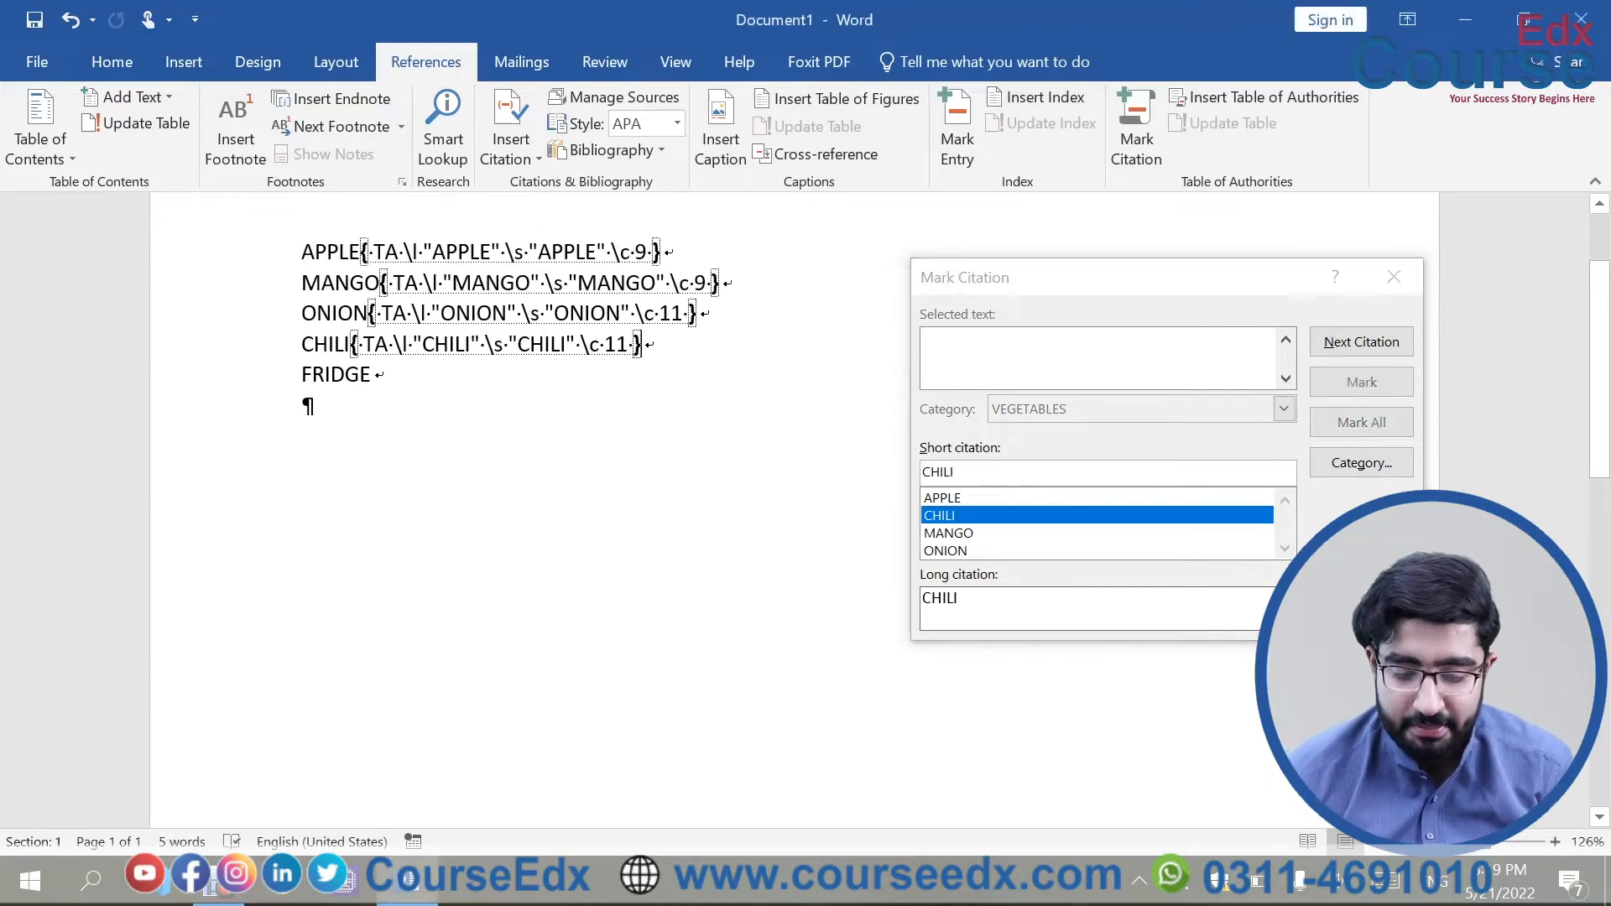
double_click(326, 375)
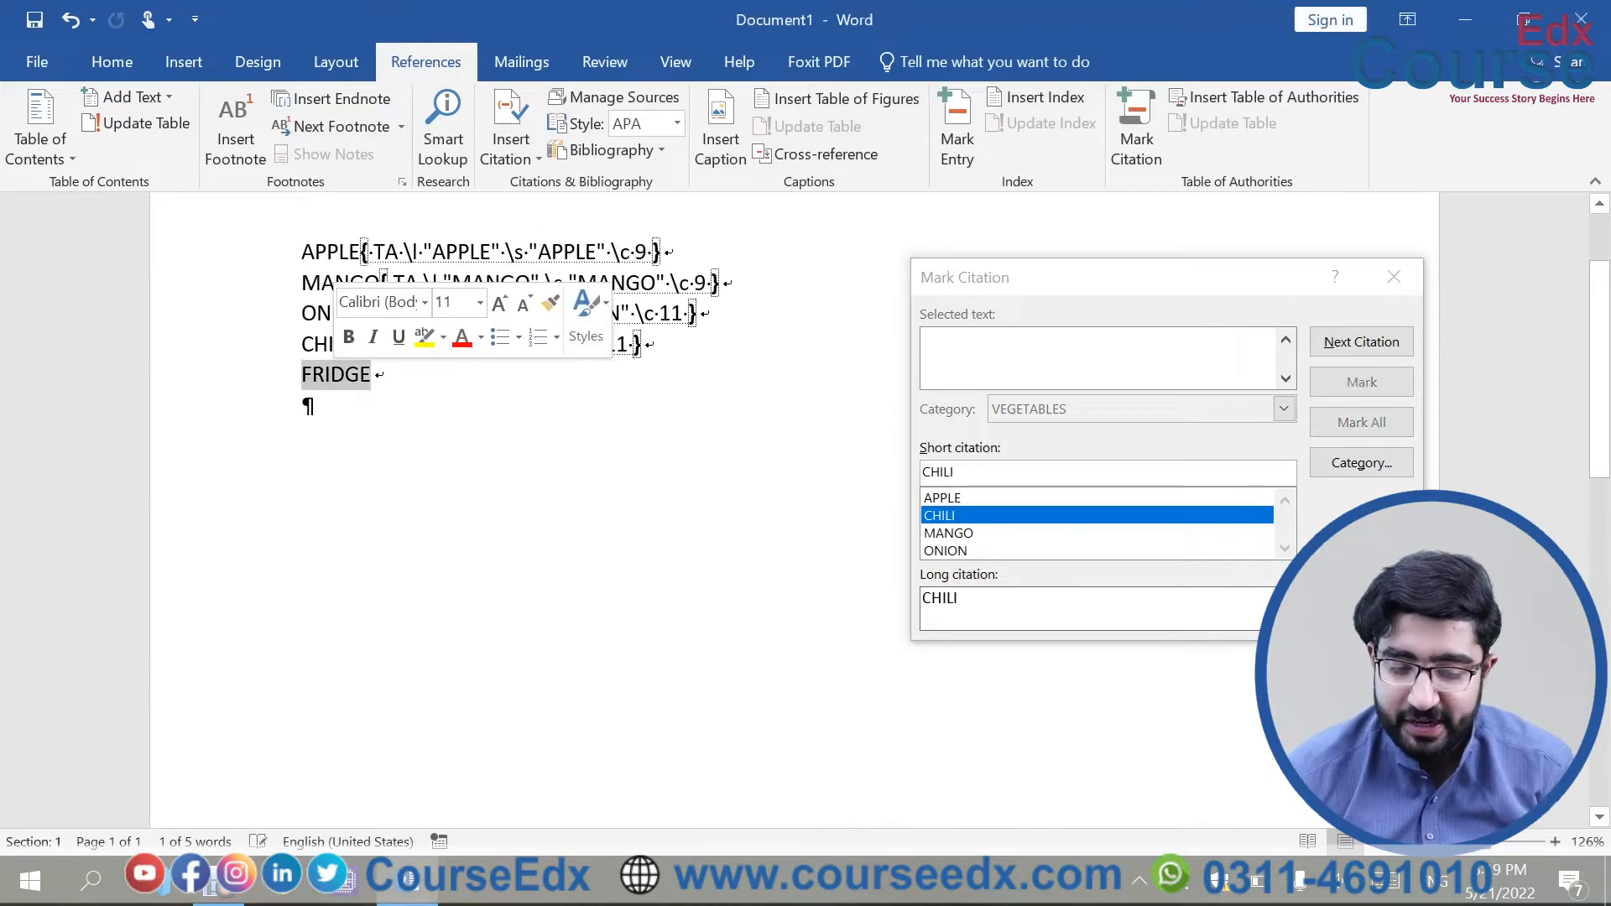
click(1146, 300)
click(1284, 410)
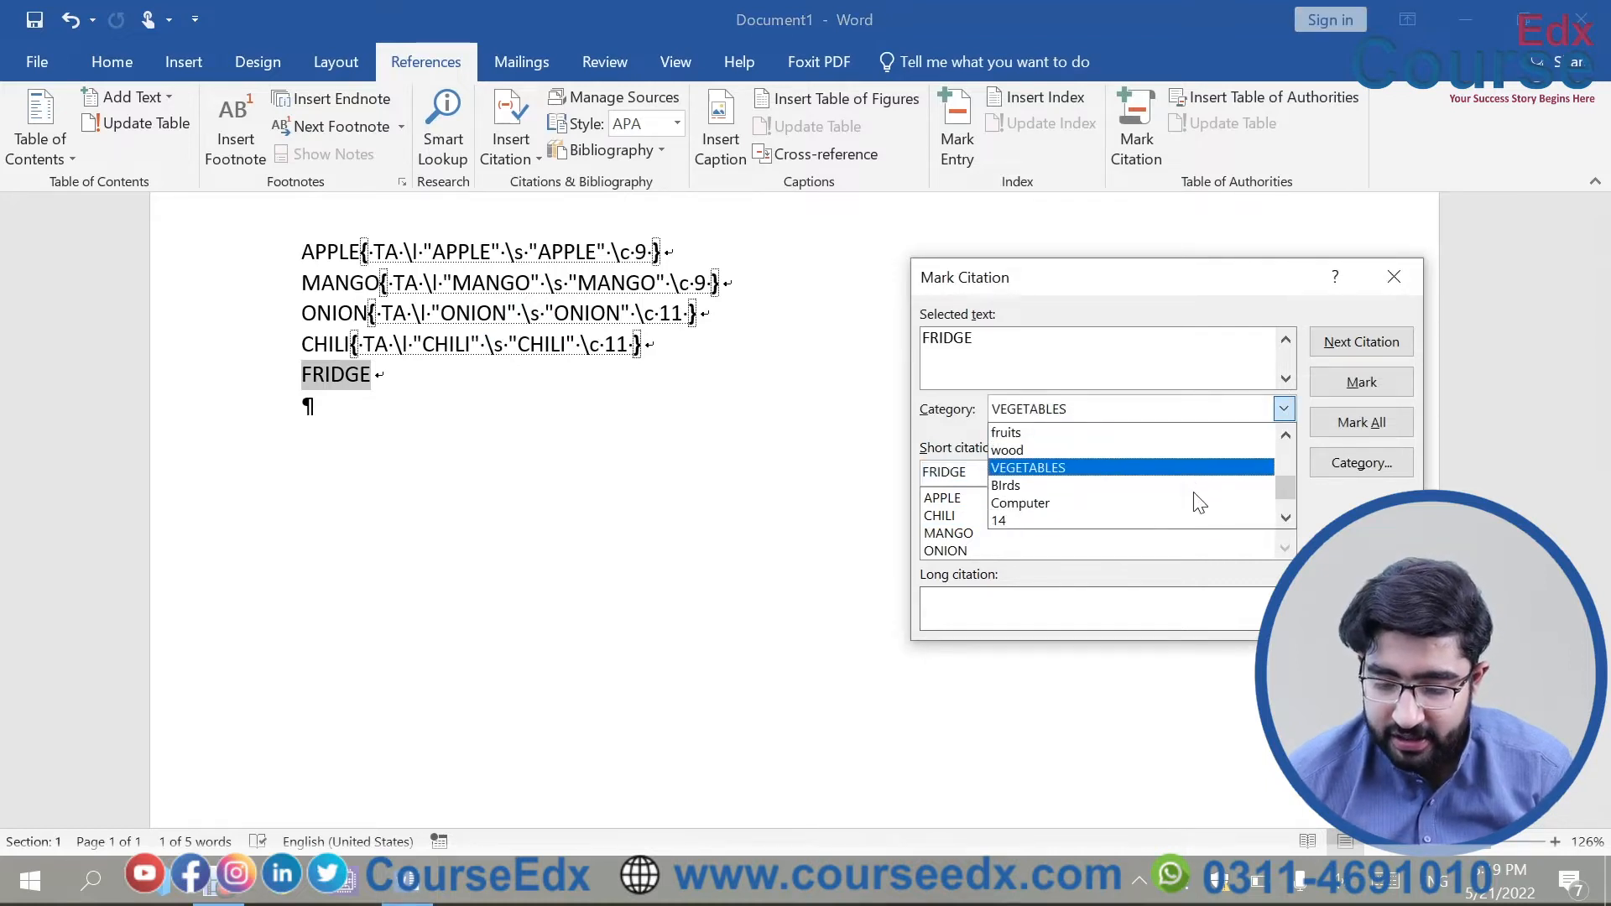
click(1283, 438)
click(1282, 438)
click(1283, 436)
click(1285, 518)
click(1285, 518)
click(1285, 517)
click(1285, 518)
click(1285, 518)
click(1286, 517)
click(1285, 517)
click(1286, 518)
click(1286, 518)
click(1285, 518)
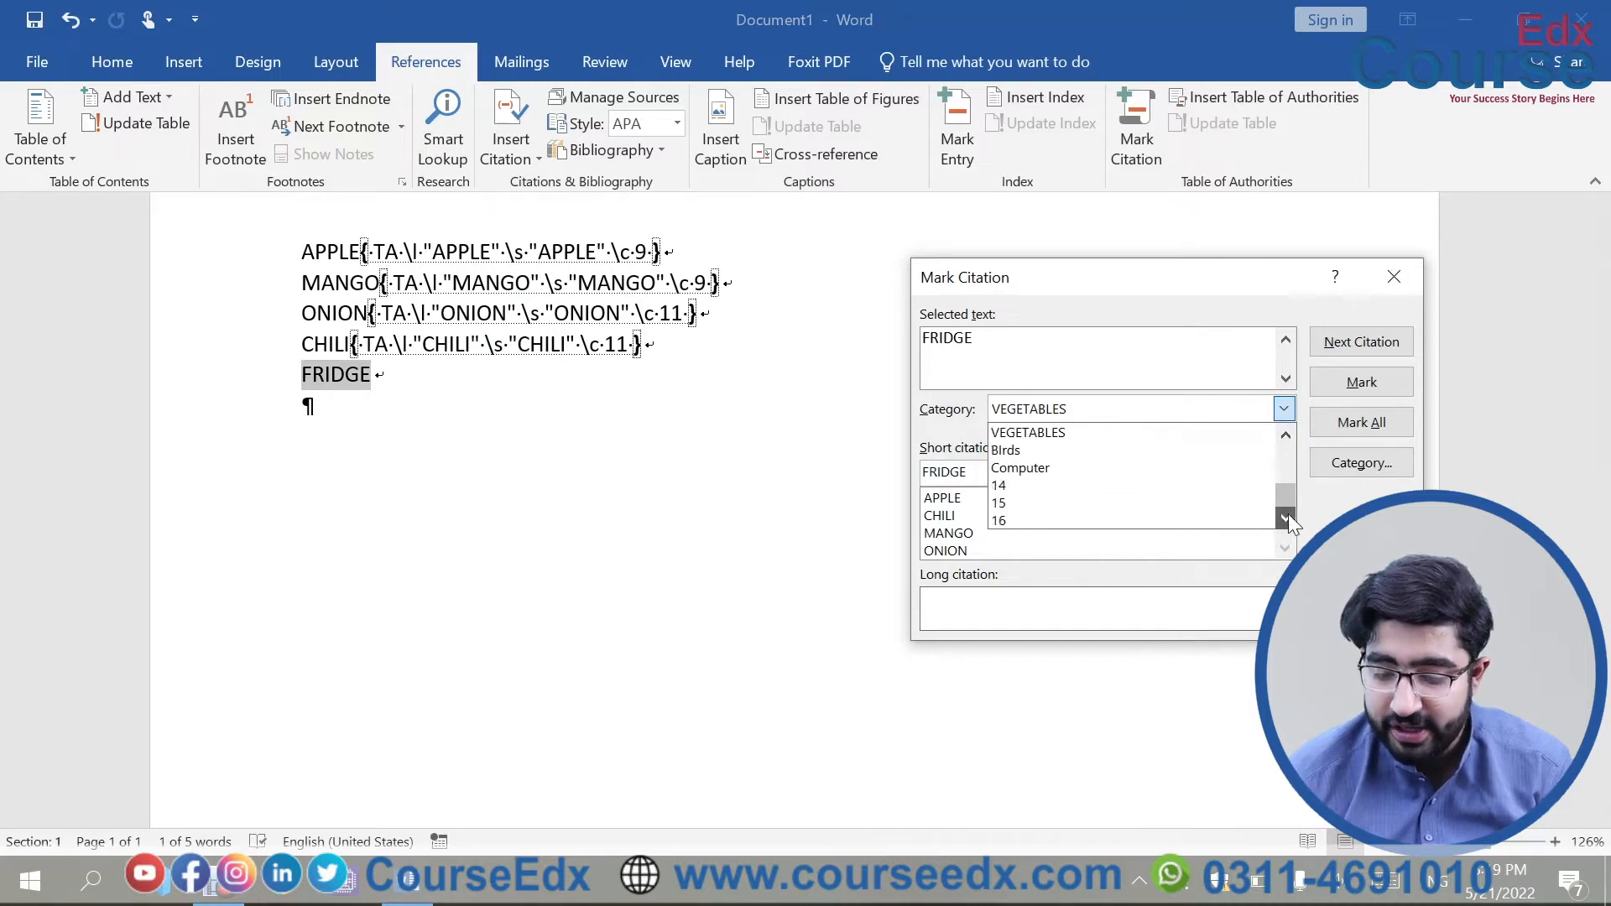
click(1286, 435)
click(1286, 434)
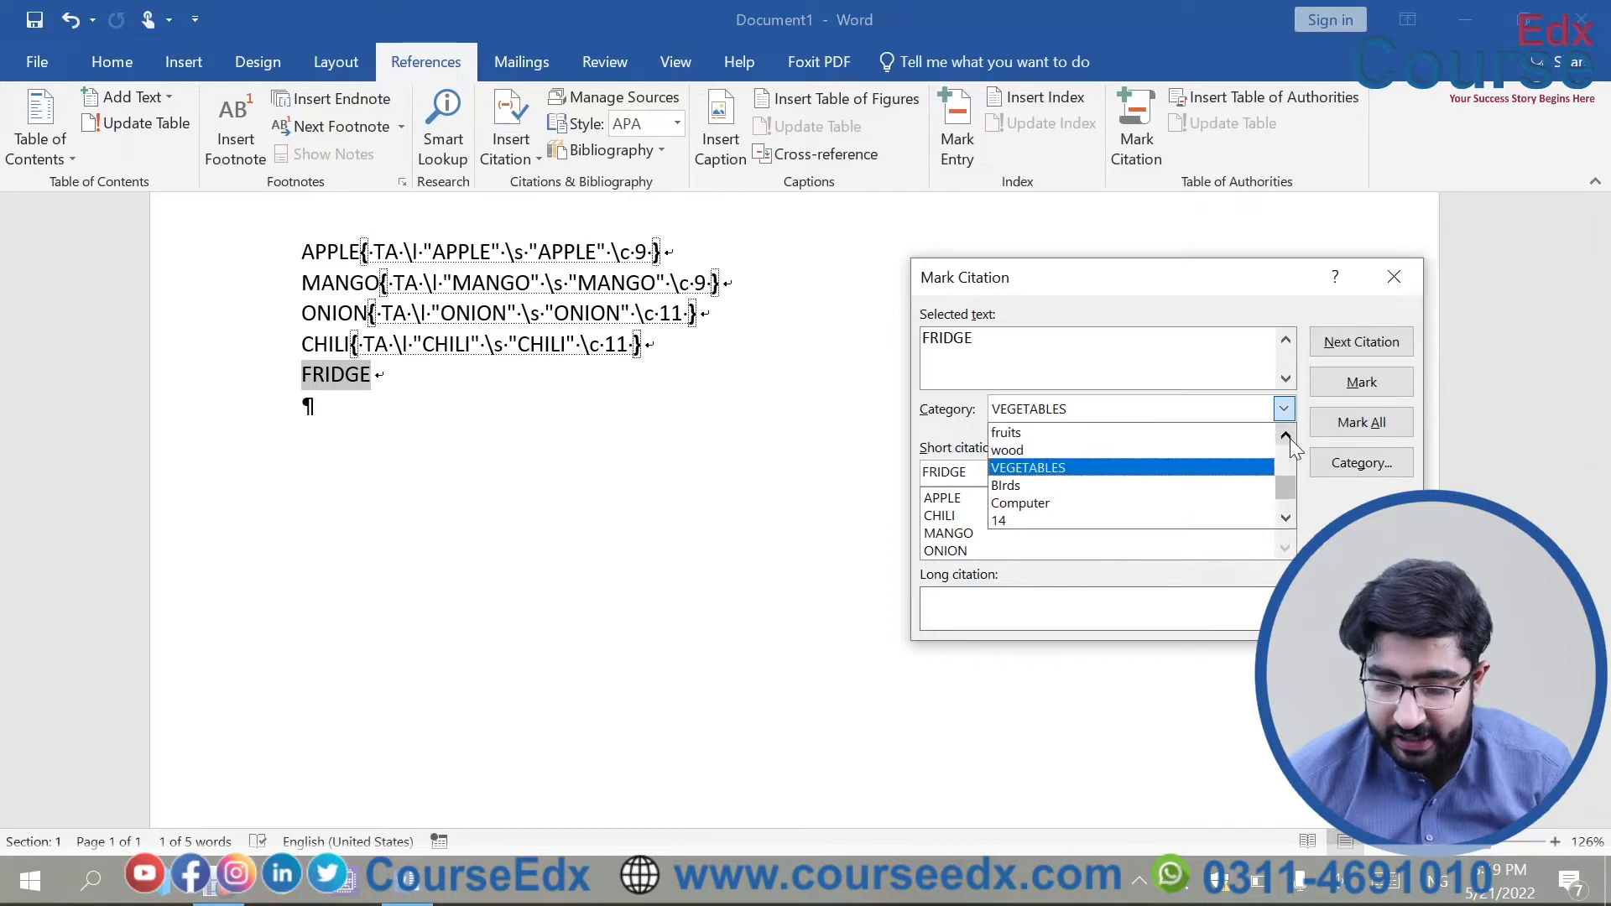
click(999, 520)
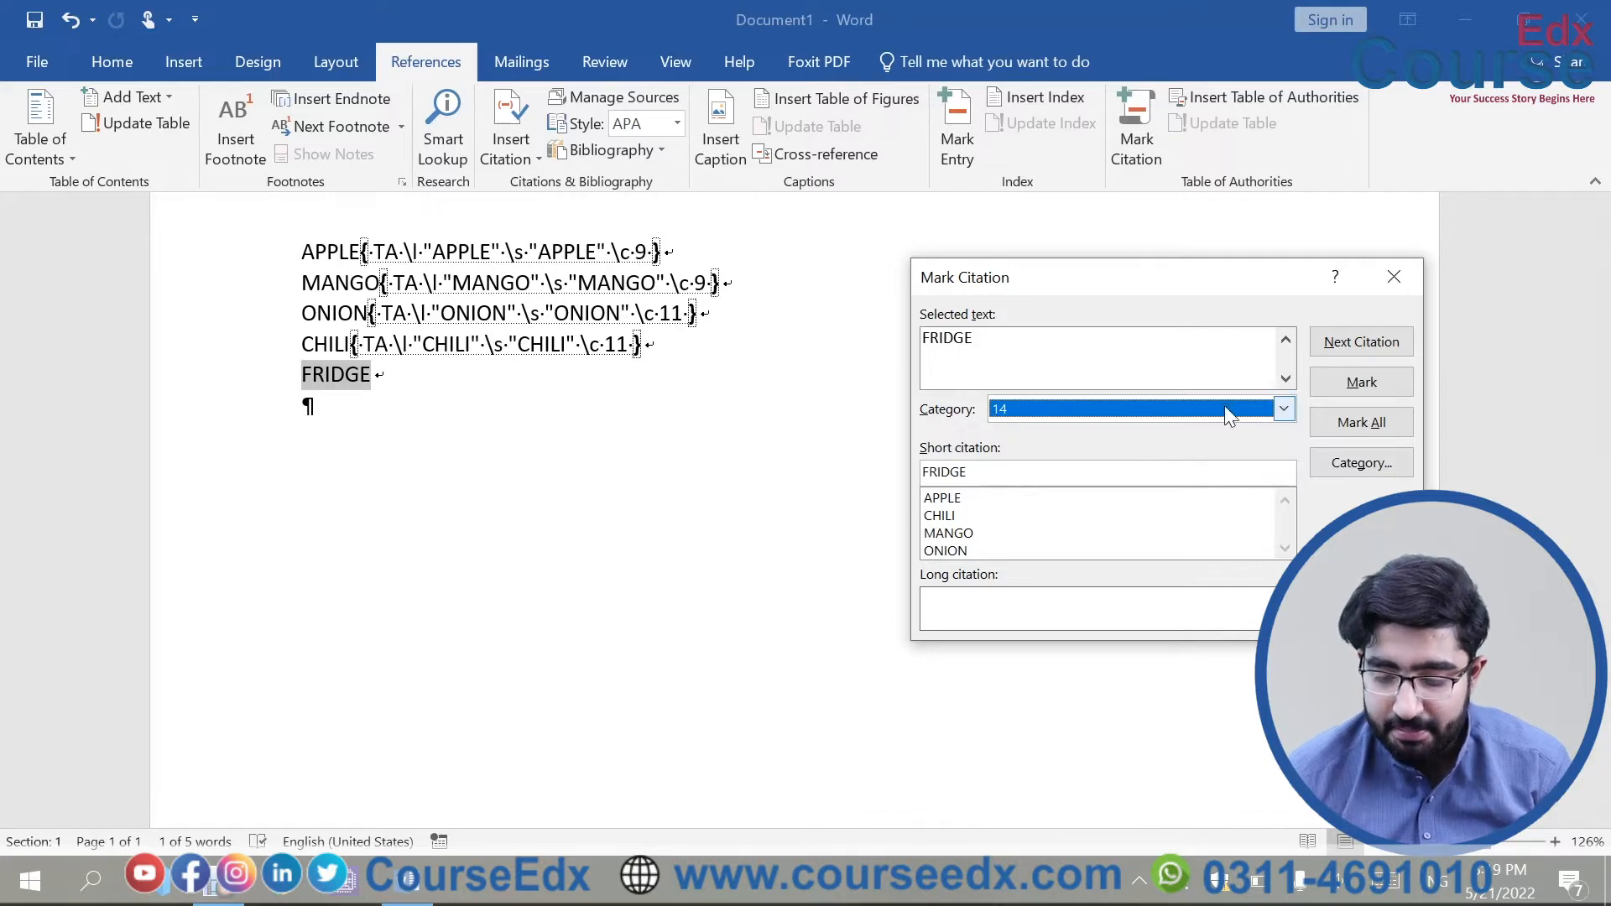
click(1282, 408)
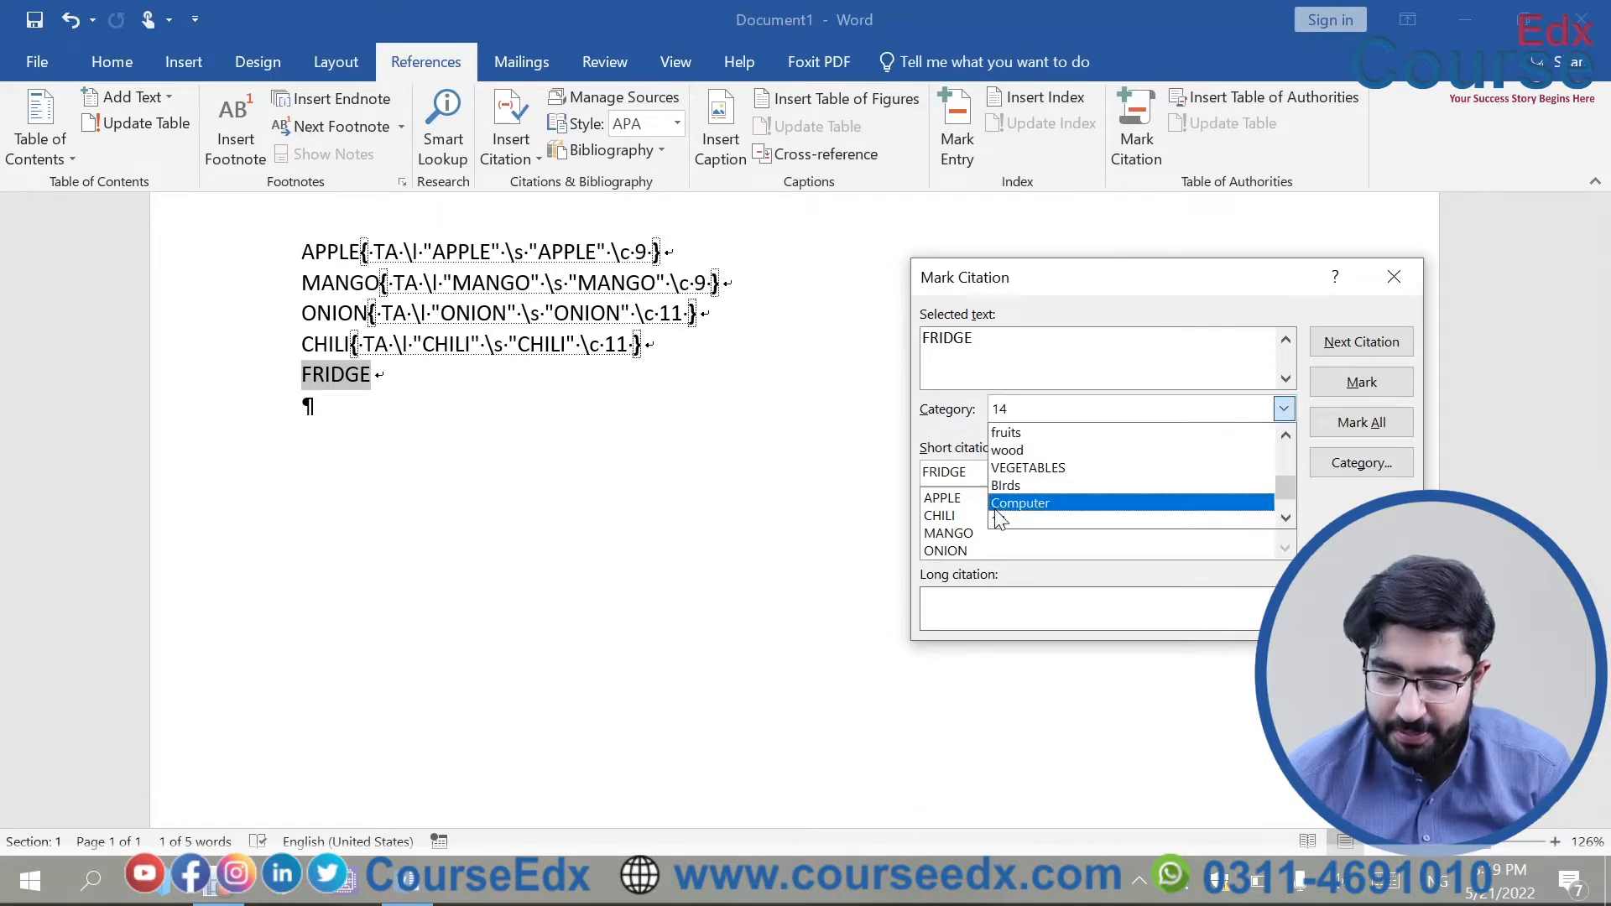
click(1288, 513)
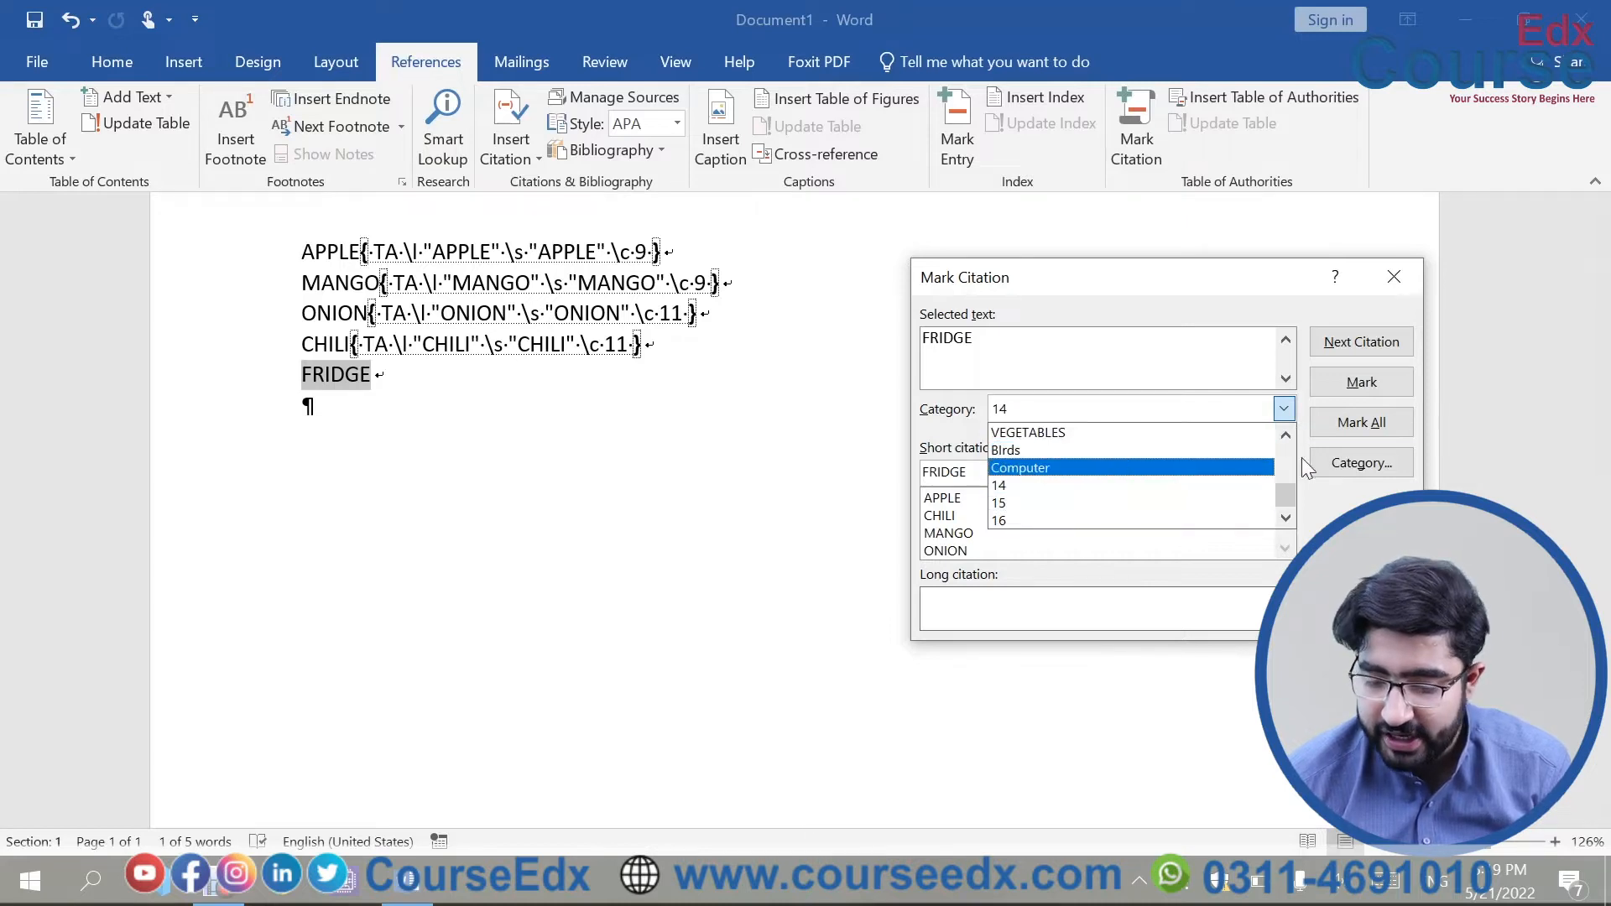
click(1063, 485)
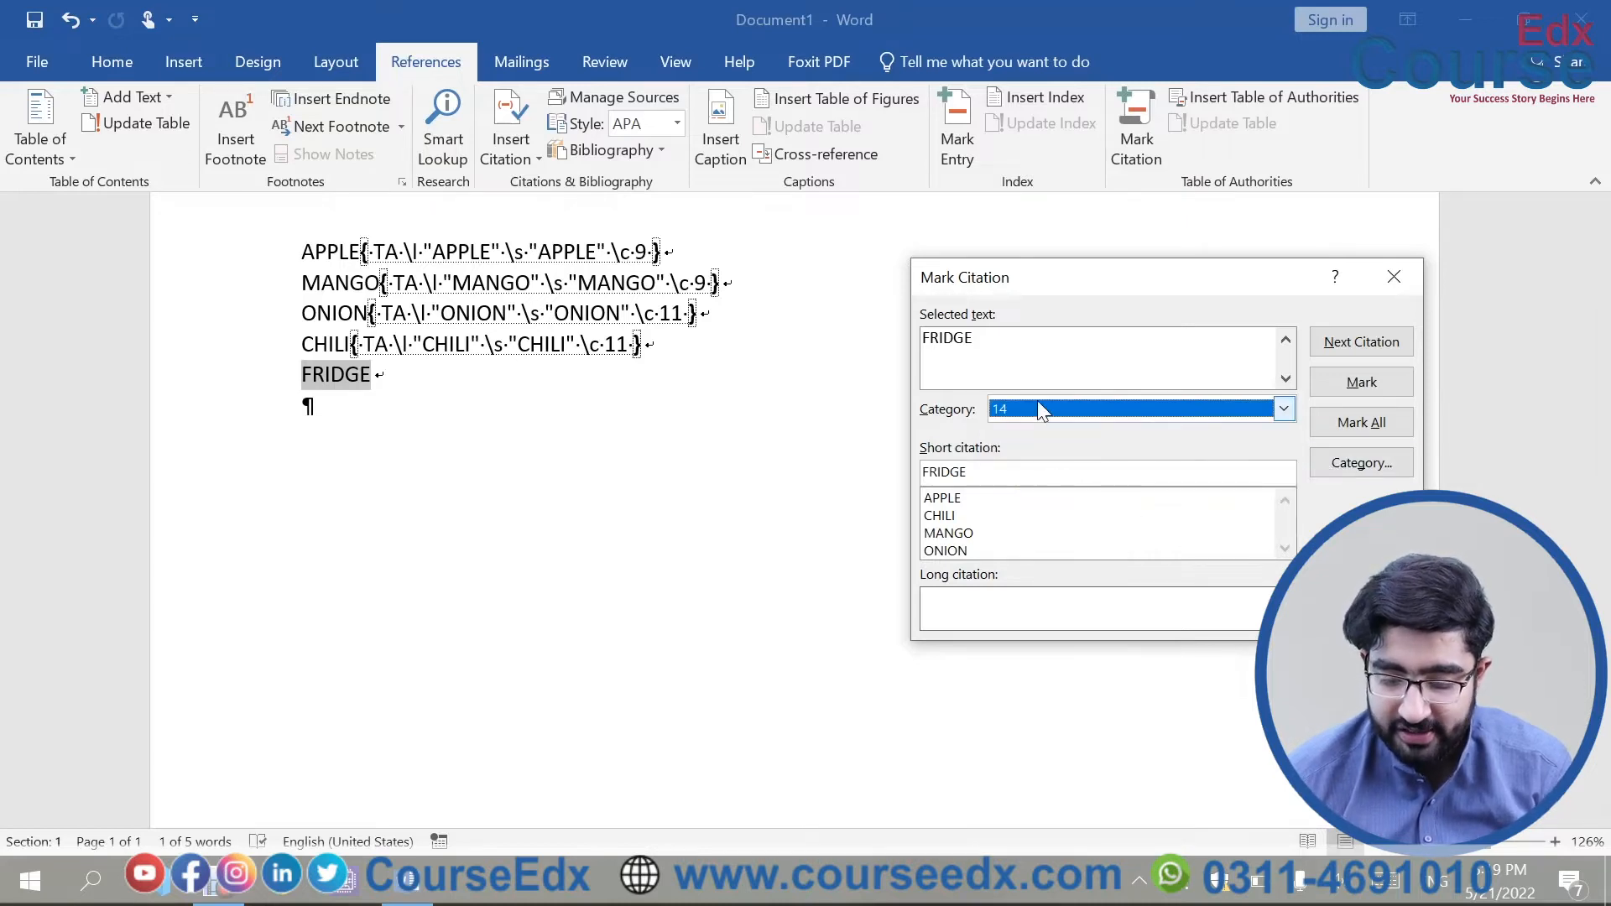
Step: Rename citation category 14 to "appliences" and accept the category change
click(1335, 462)
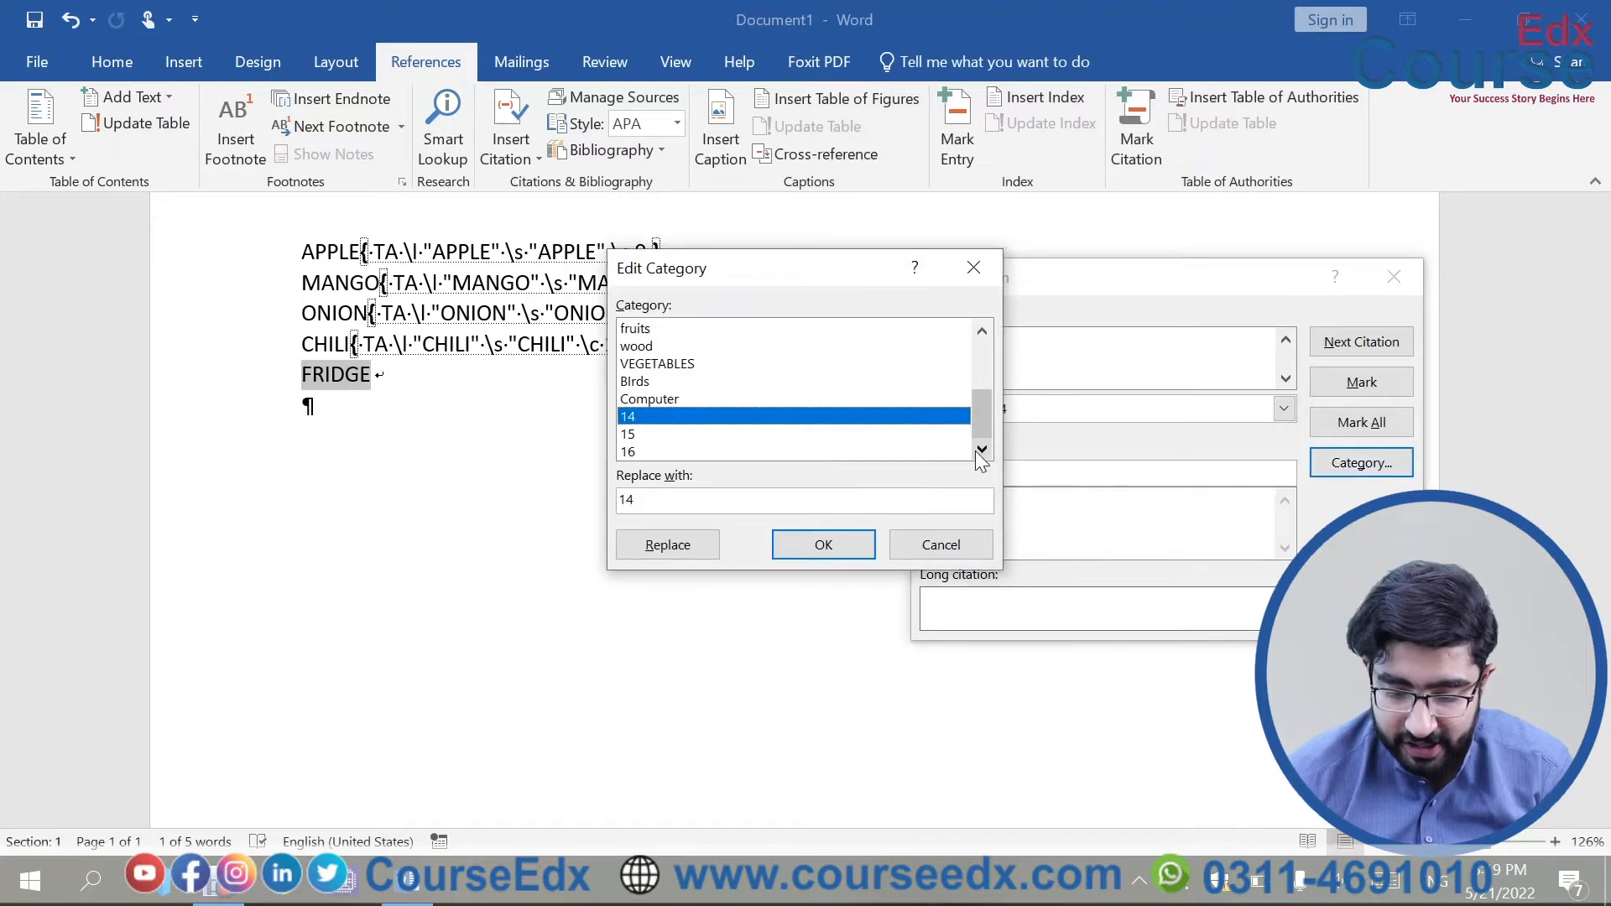
drag(988, 411, 988, 476)
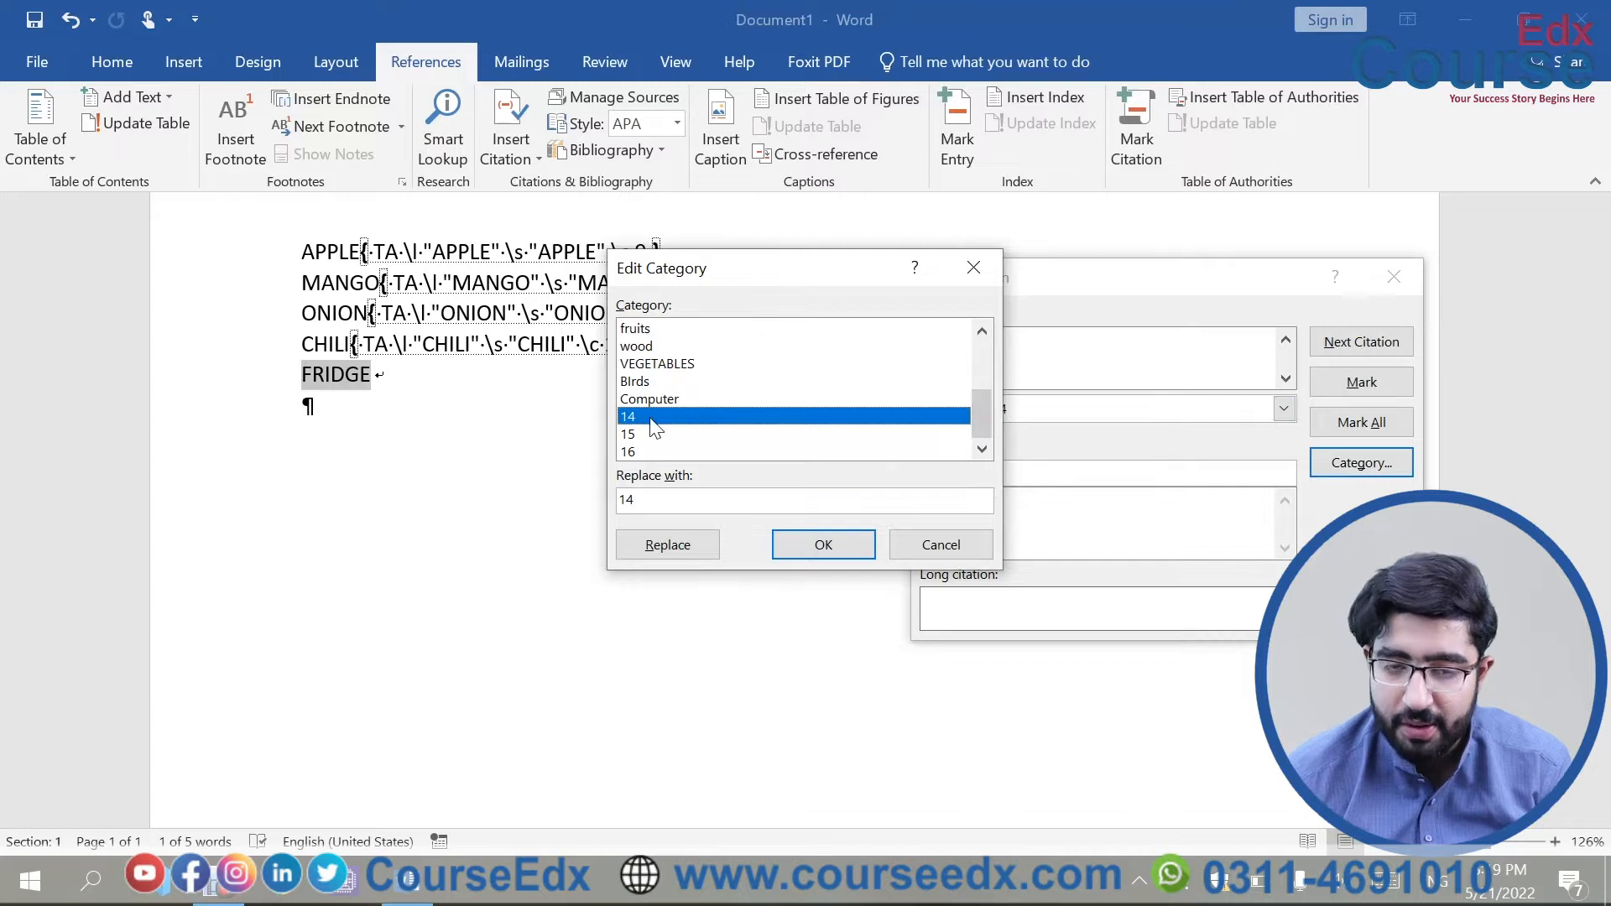
key(Tab)
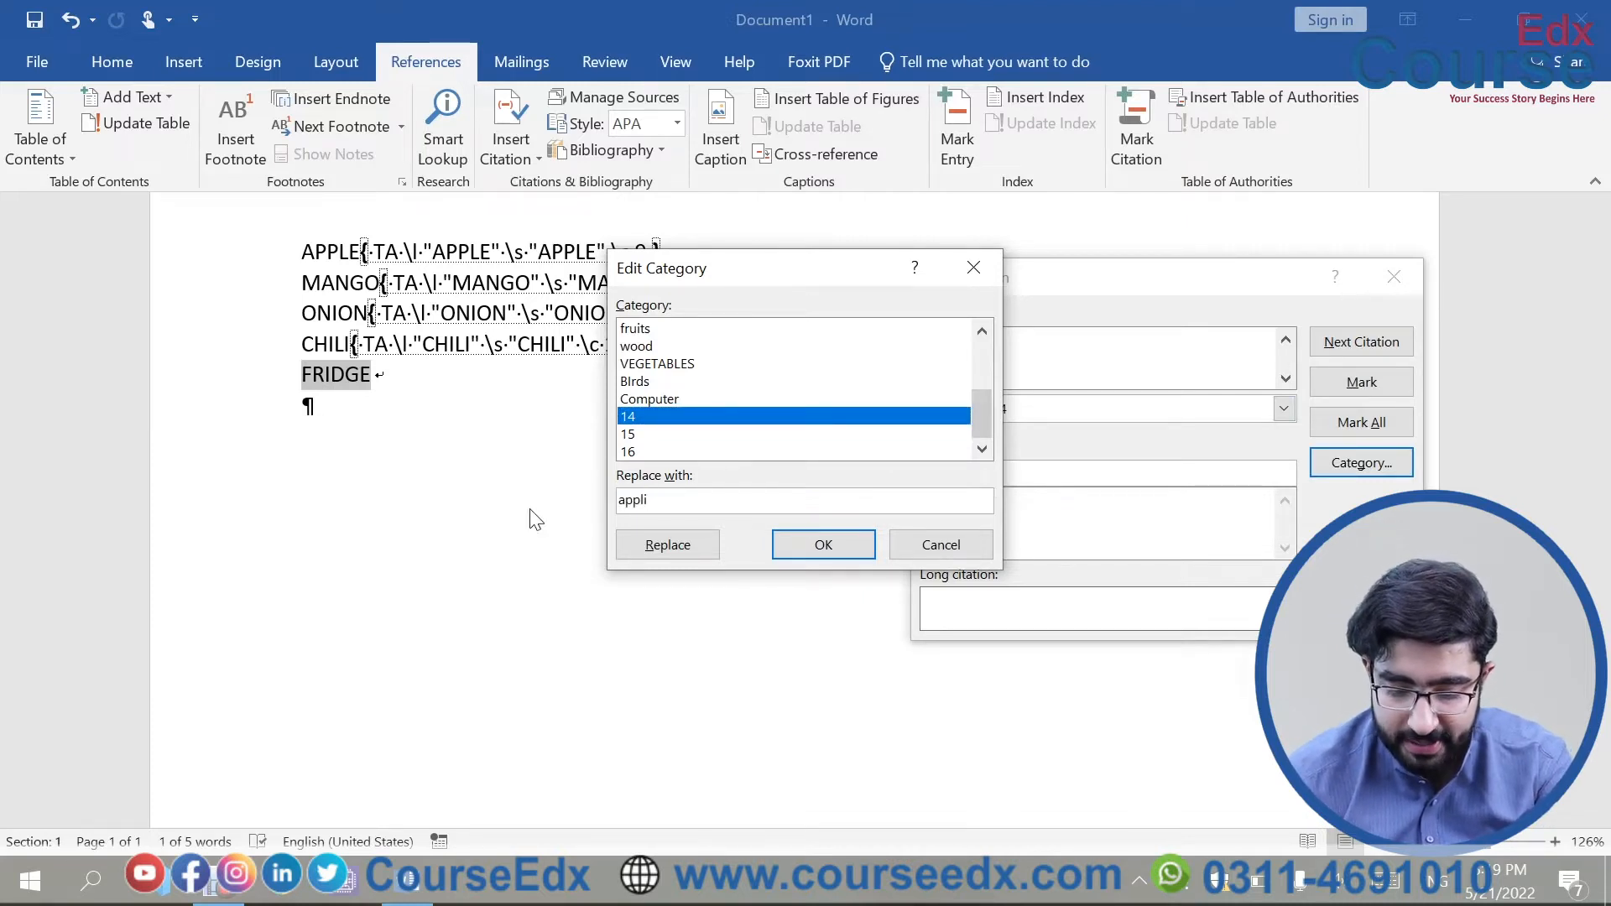
click(668, 547)
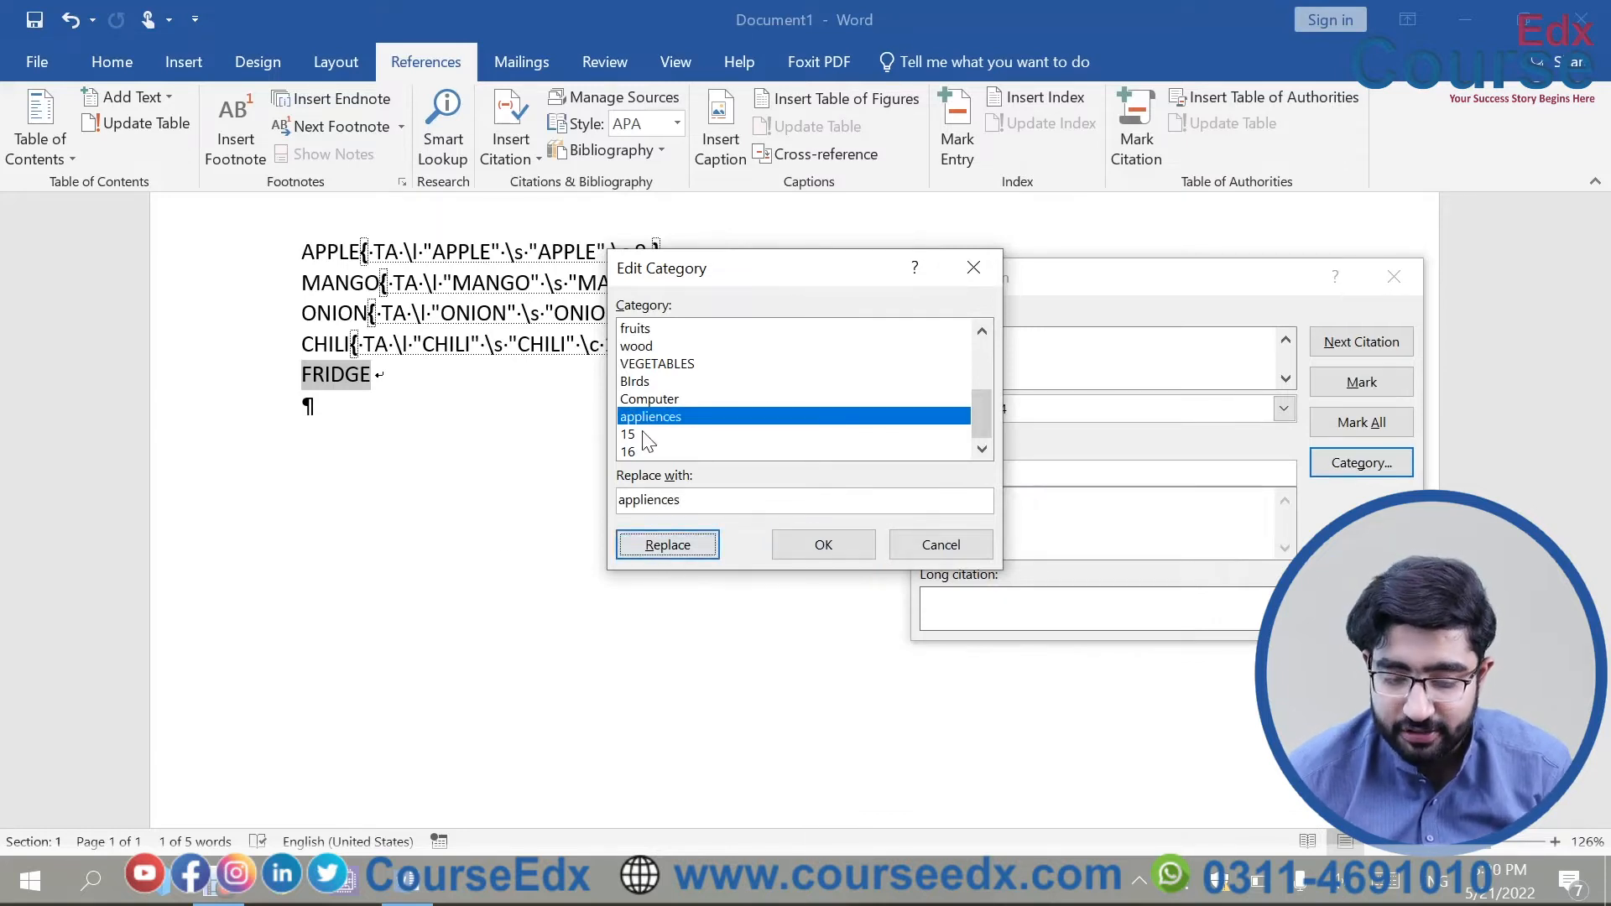
click(787, 547)
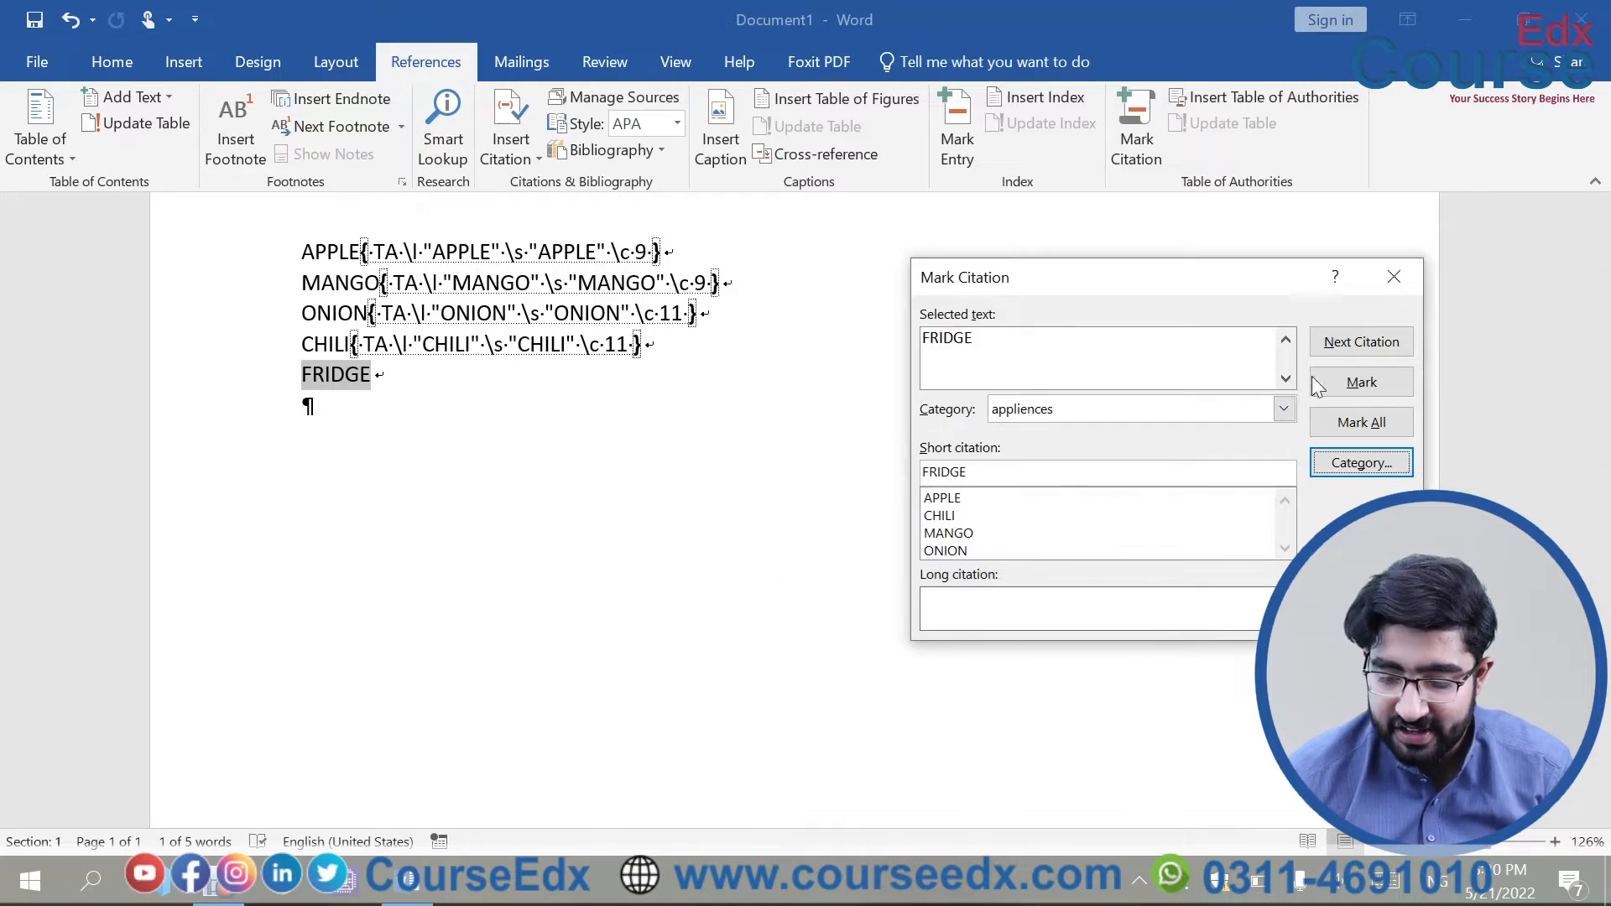
Step: Mark FRIDGE as a citation in the appliences category and close the Mark Citation dialog
click(1342, 386)
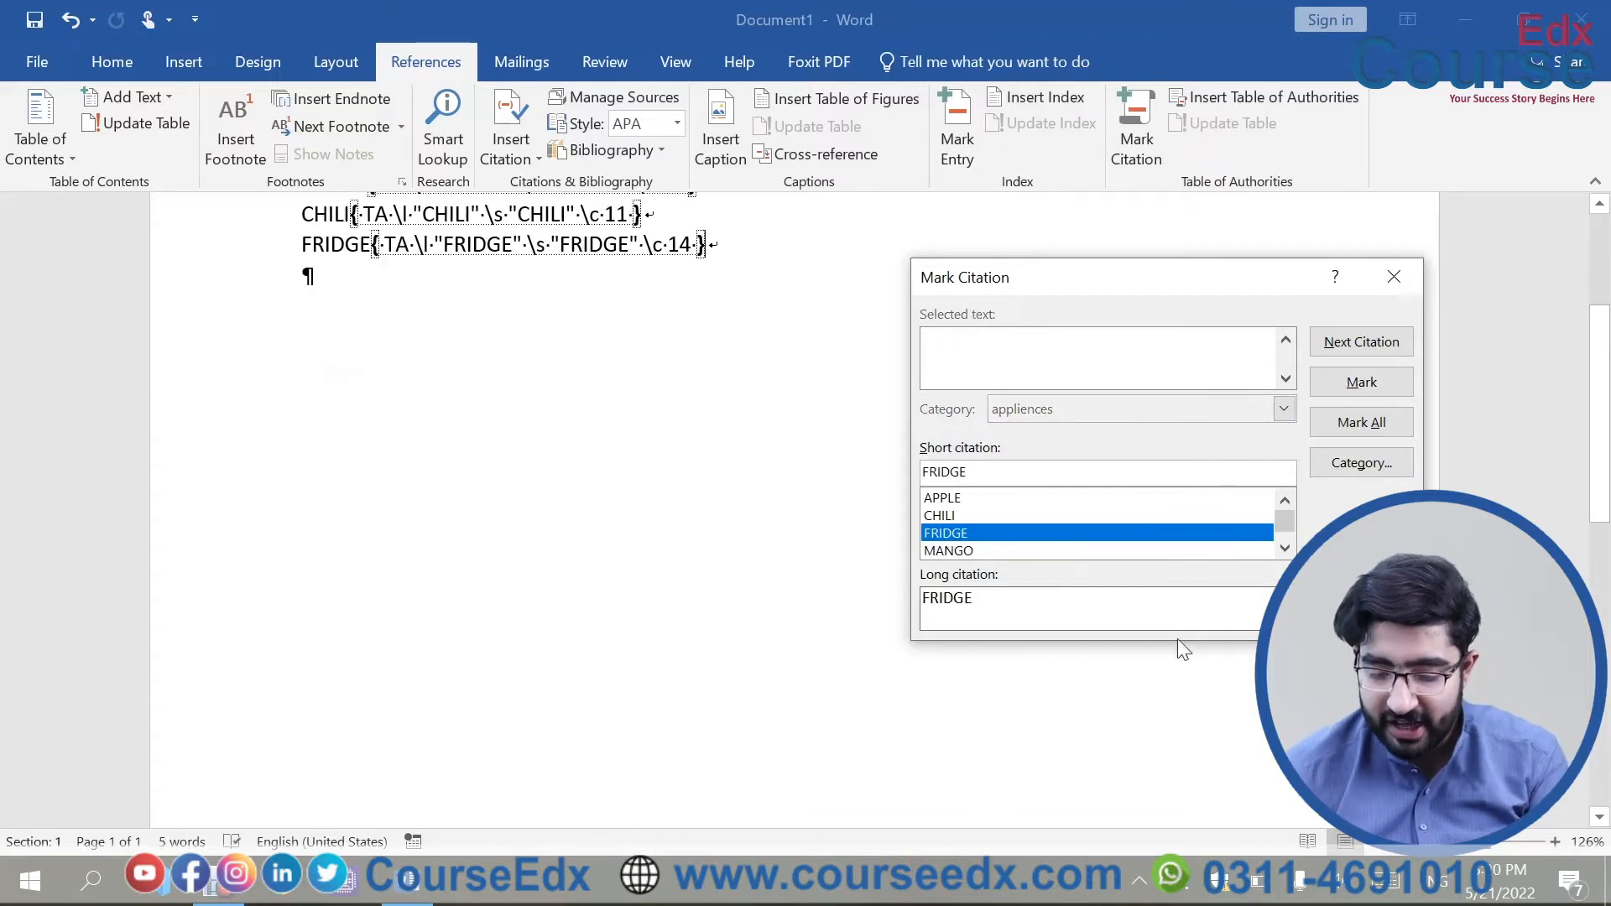
click(1361, 616)
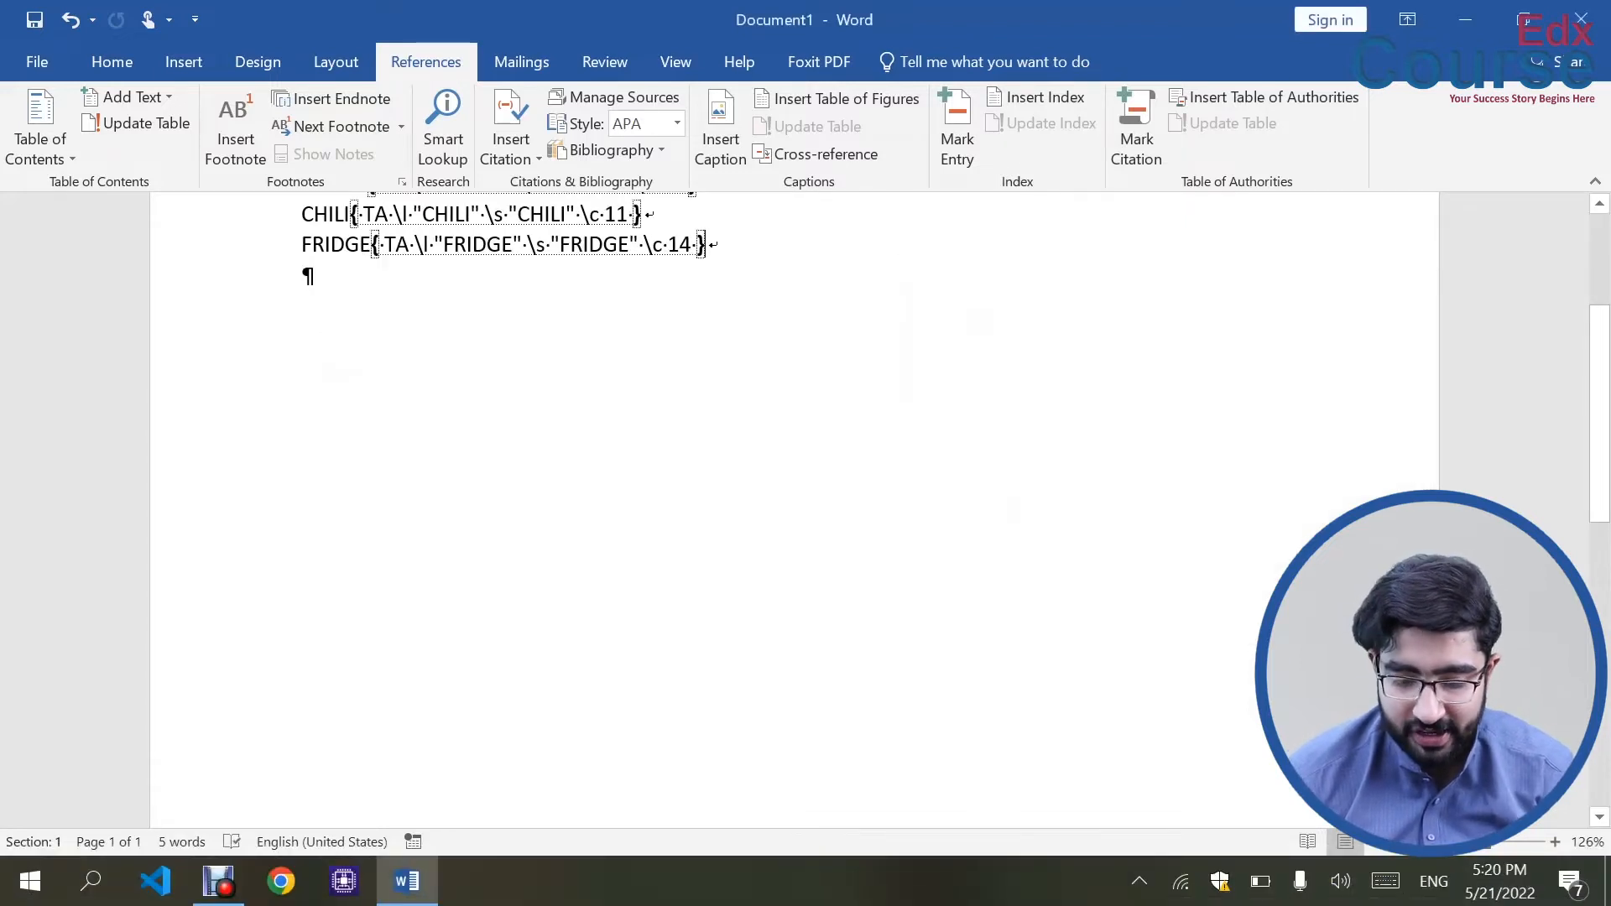
scroll(1361, 616, up, 3)
scroll(794, 503, down, 1)
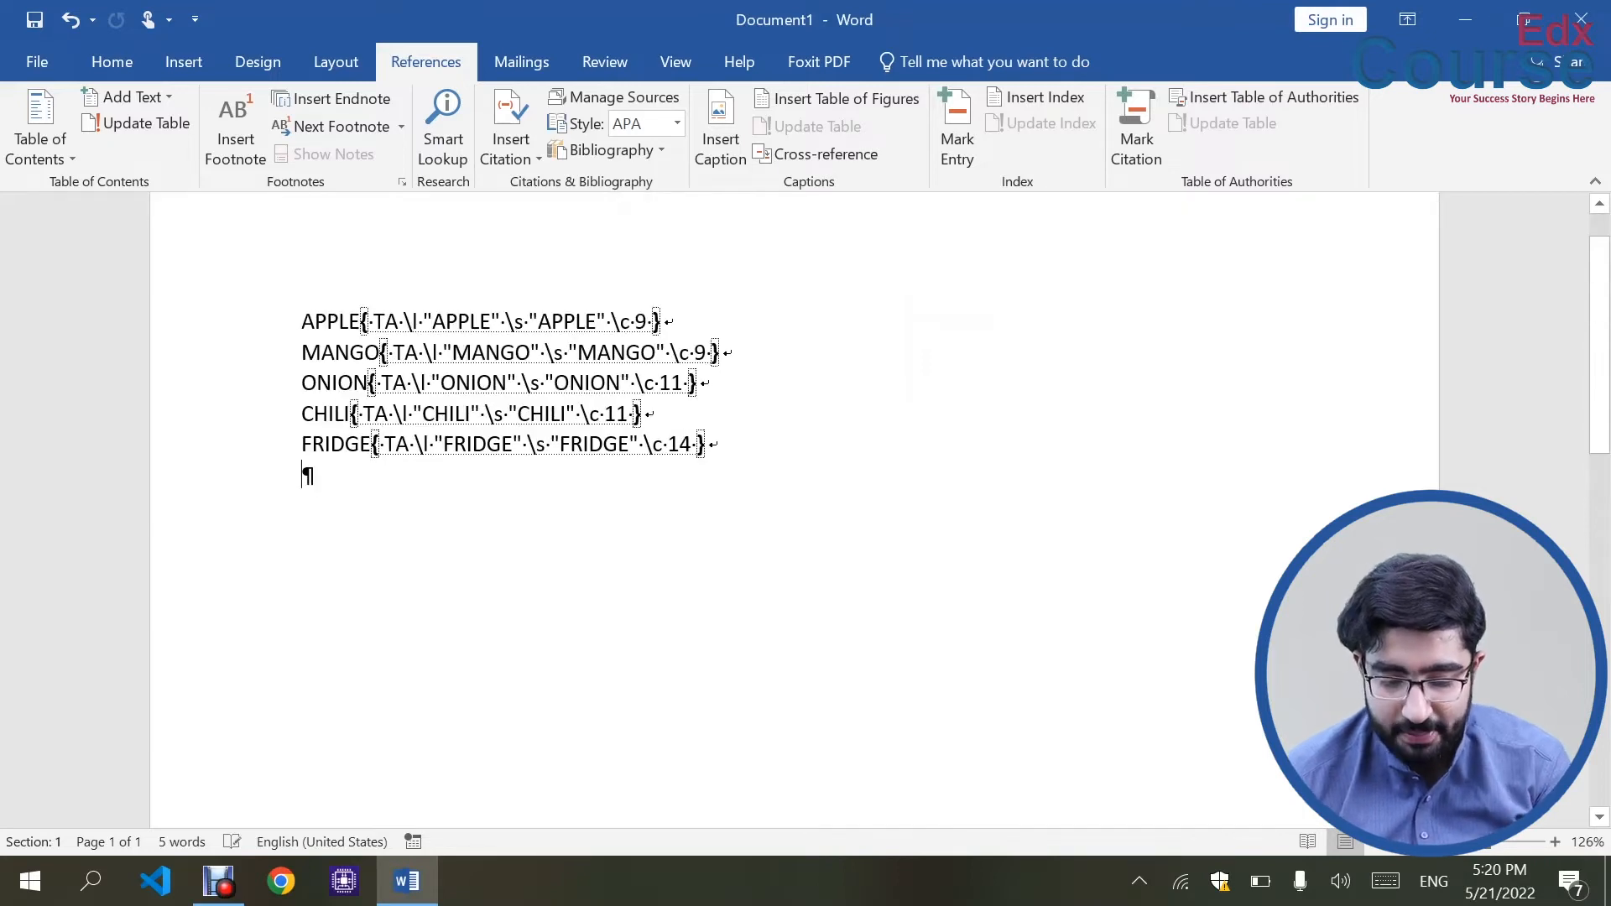
Step: Add blank lines below FRIDGE and insert a table of authorities for all categories, choosing the underline tab leader and the Classic format
key(Return)
key(Return)
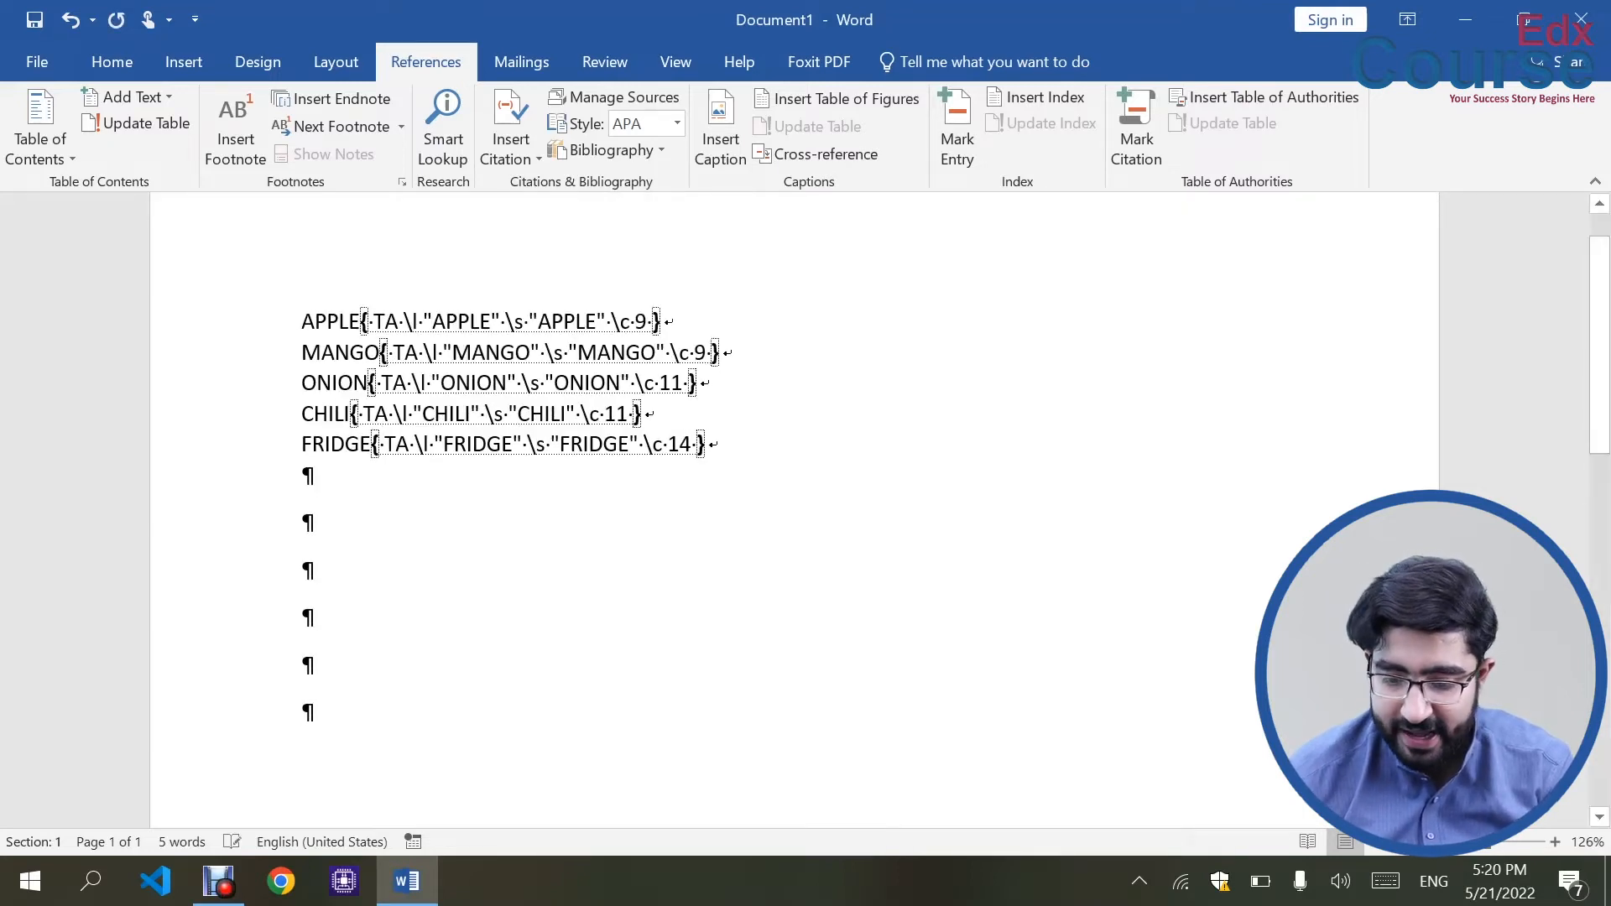
click(1307, 97)
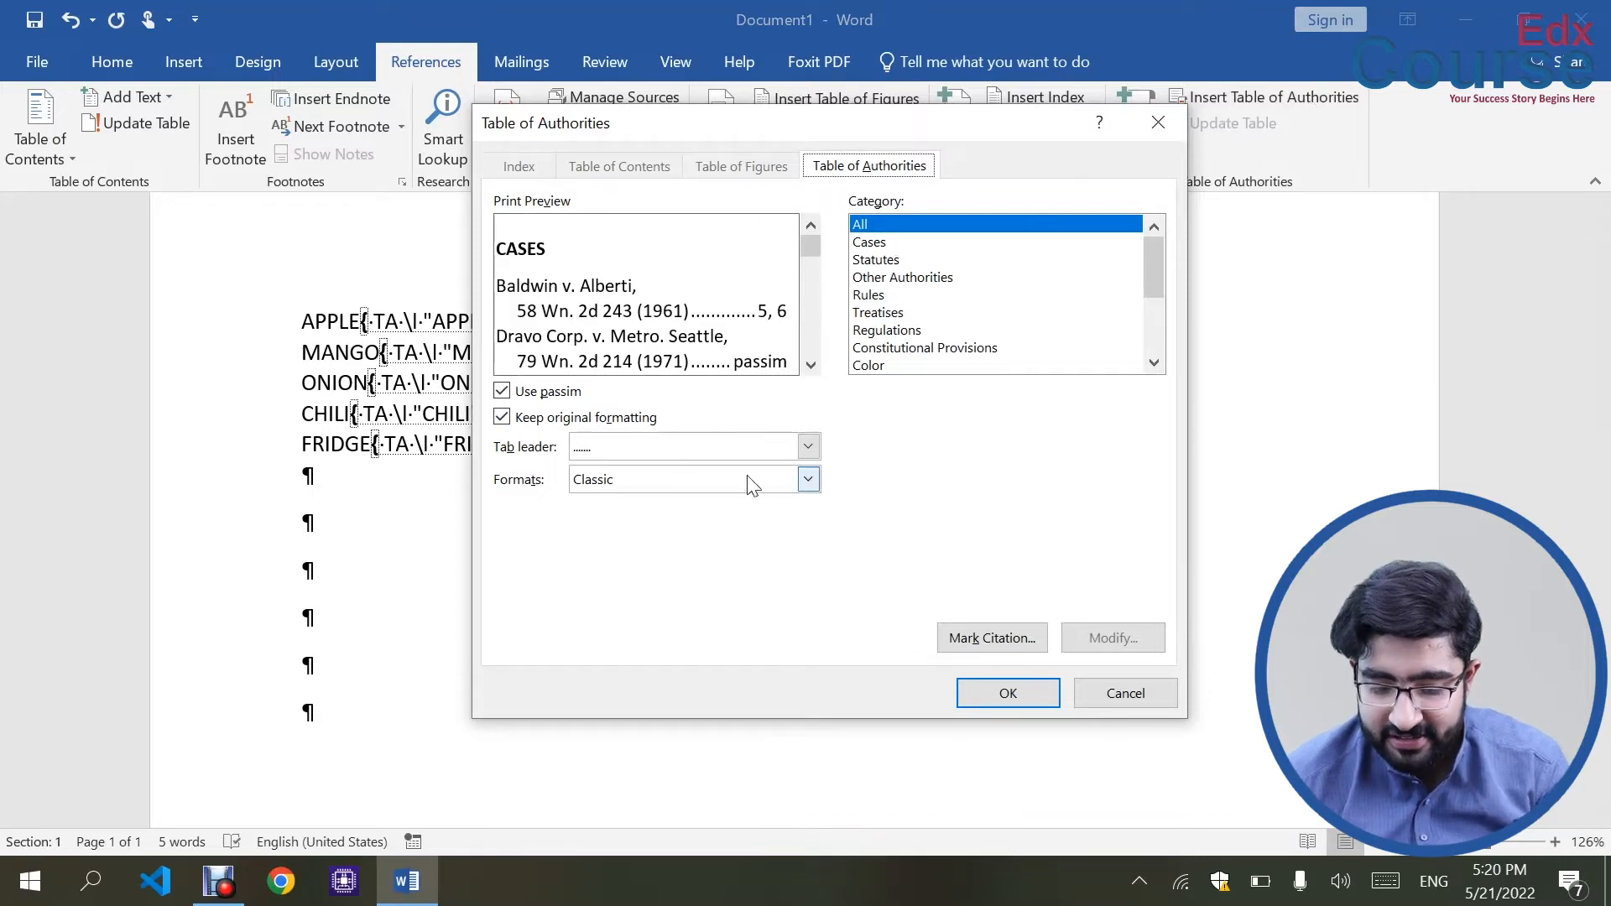
click(808, 447)
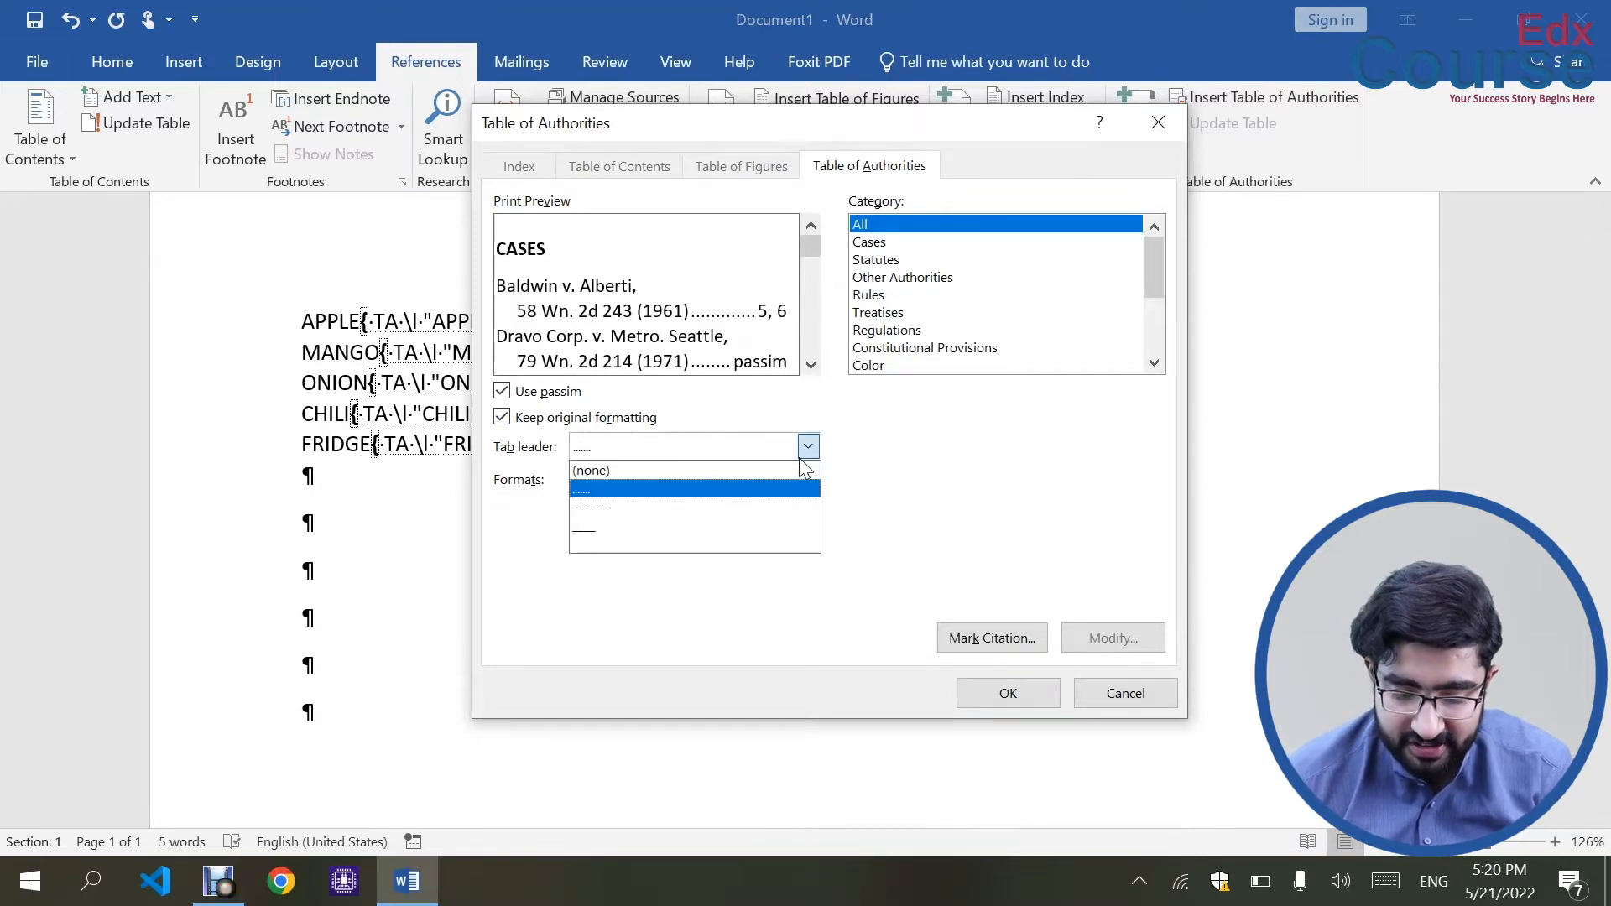
click(655, 530)
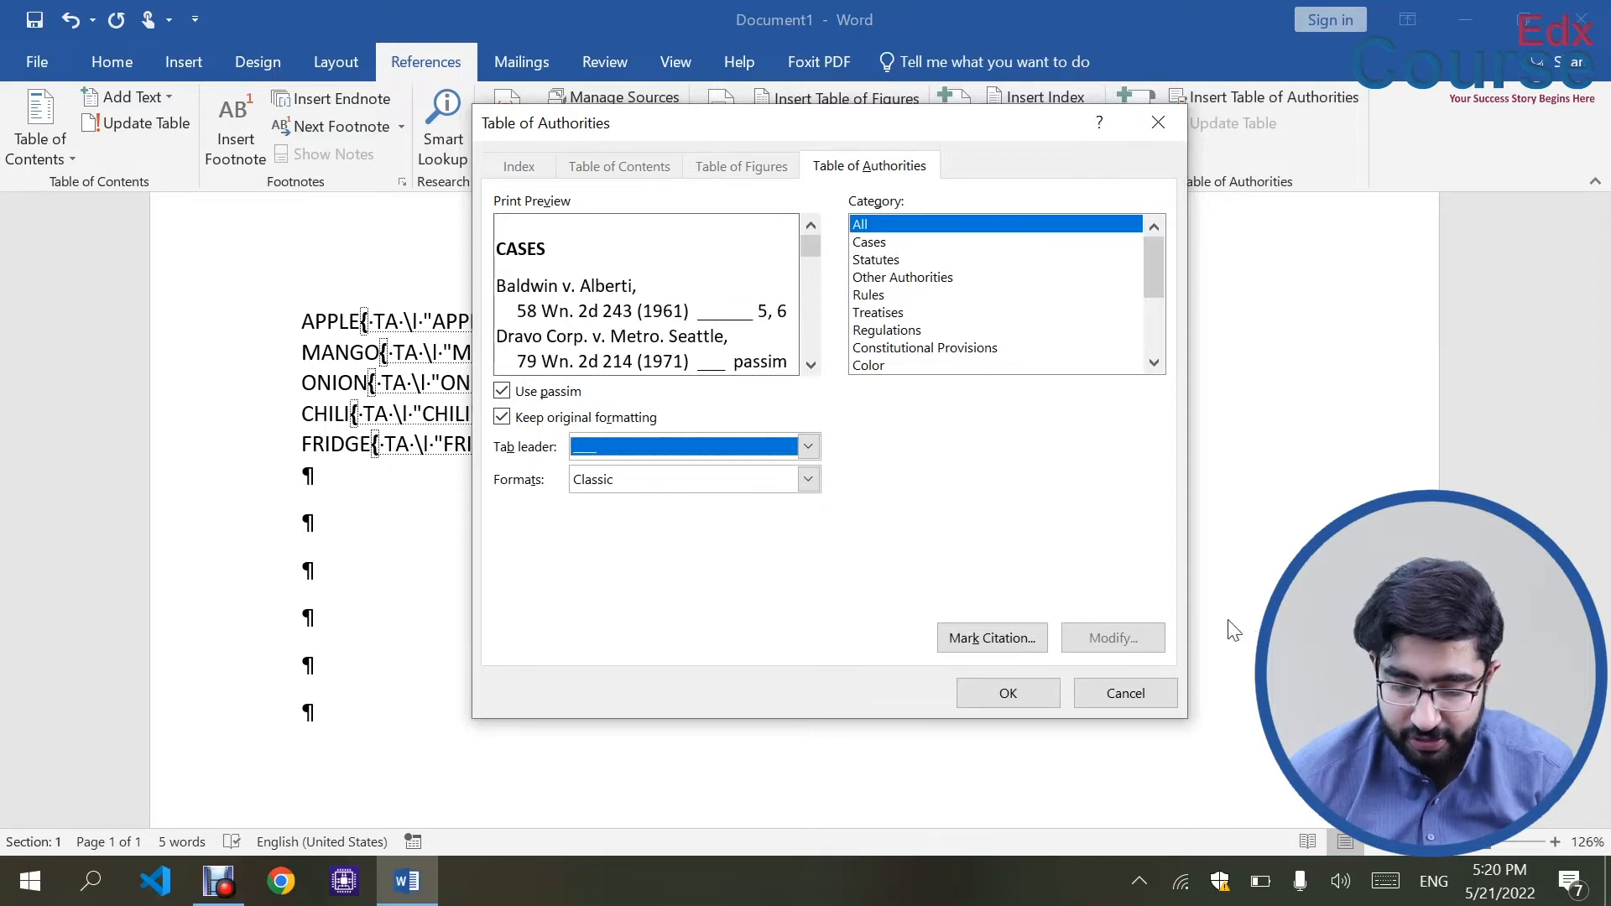
click(808, 479)
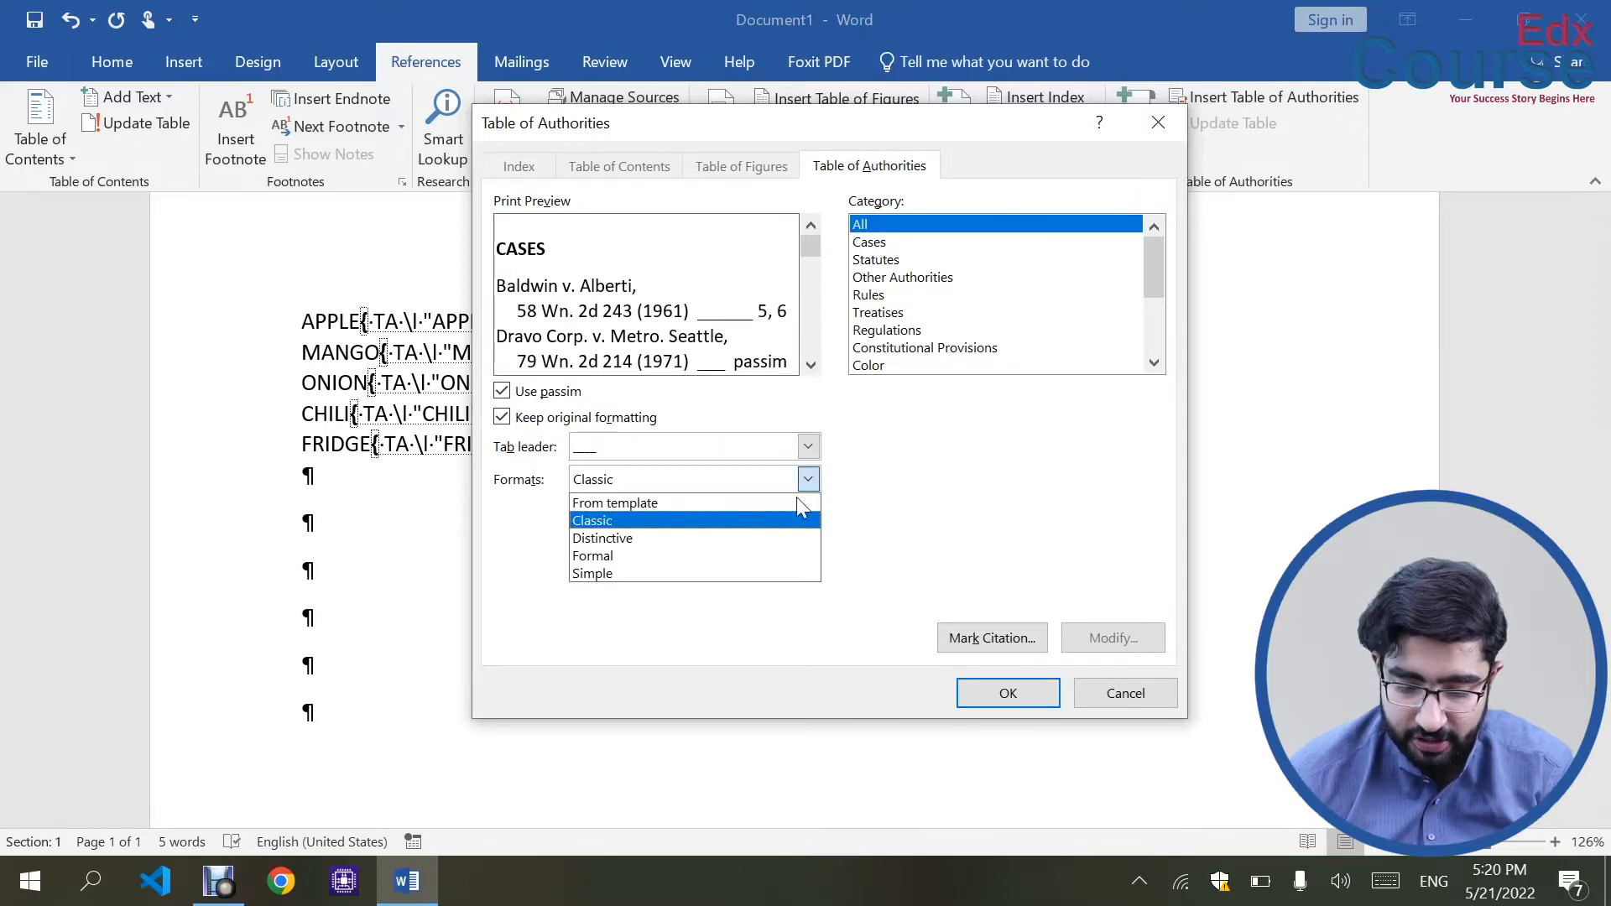
click(704, 513)
click(1008, 692)
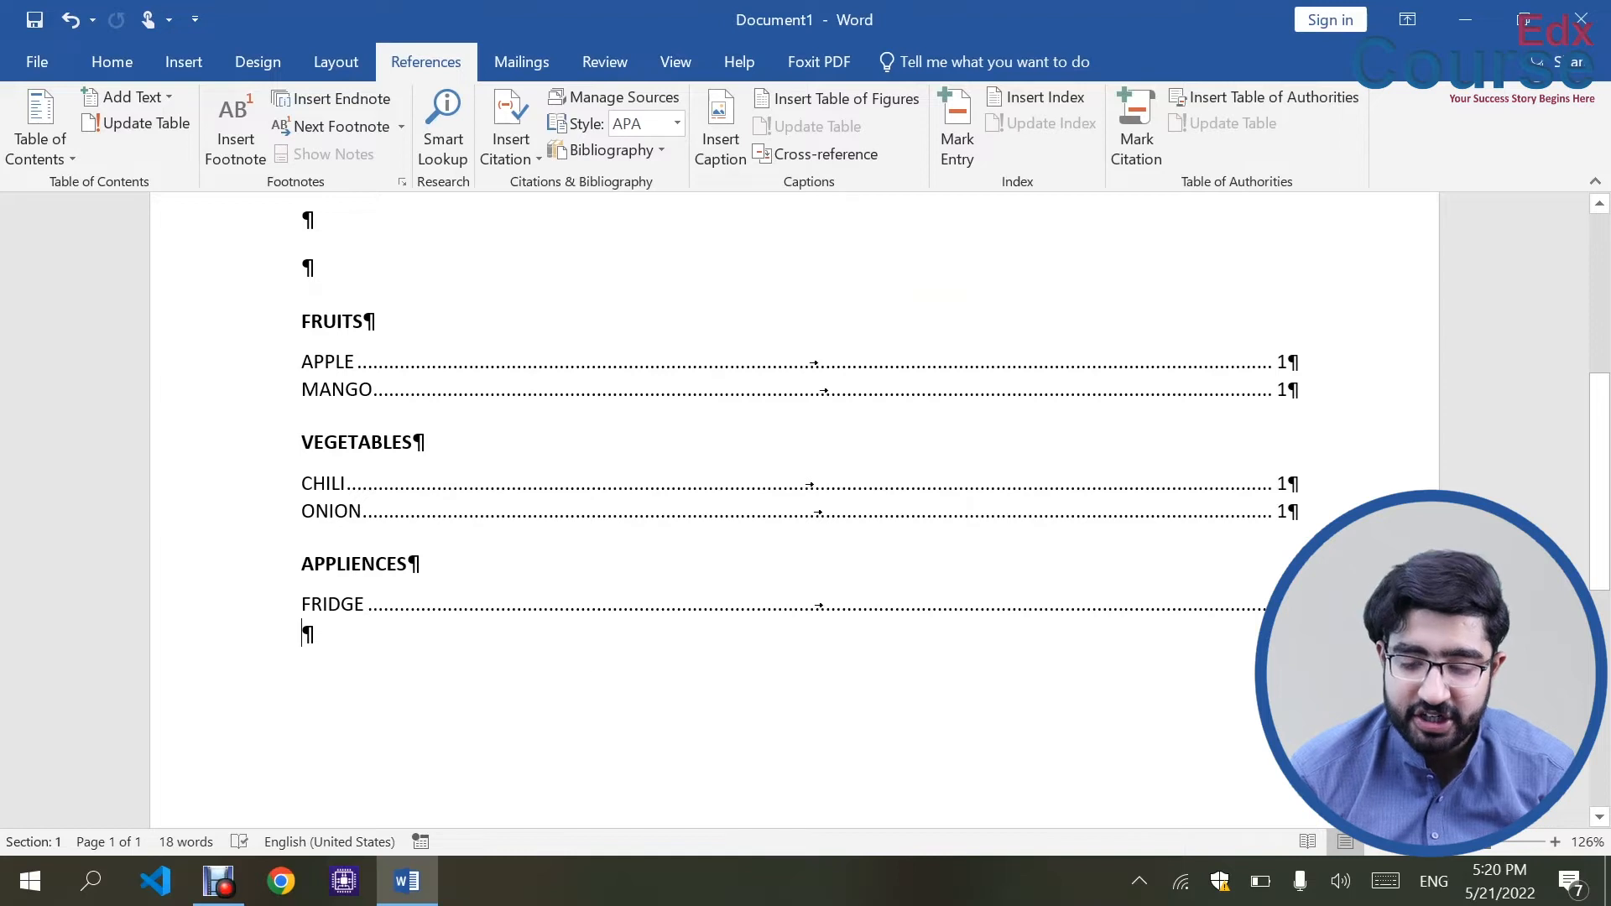
Step: Hide the formatting marks and citation field codes throughout the document and view the table of authorities
scroll(794, 503, up, 4)
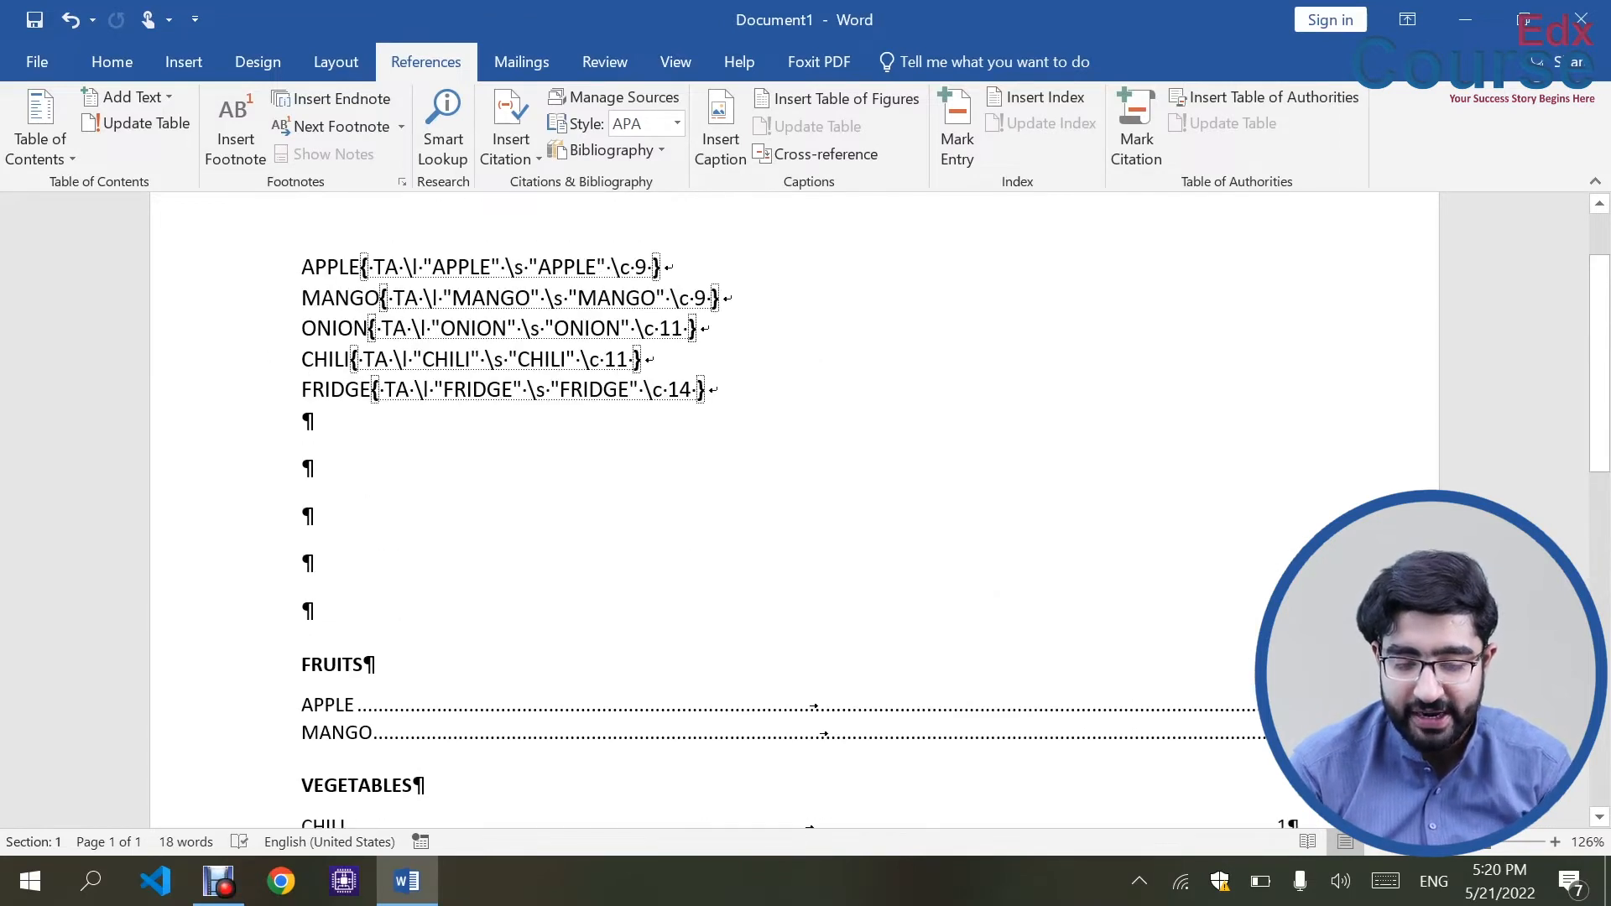
key(ctrl+a)
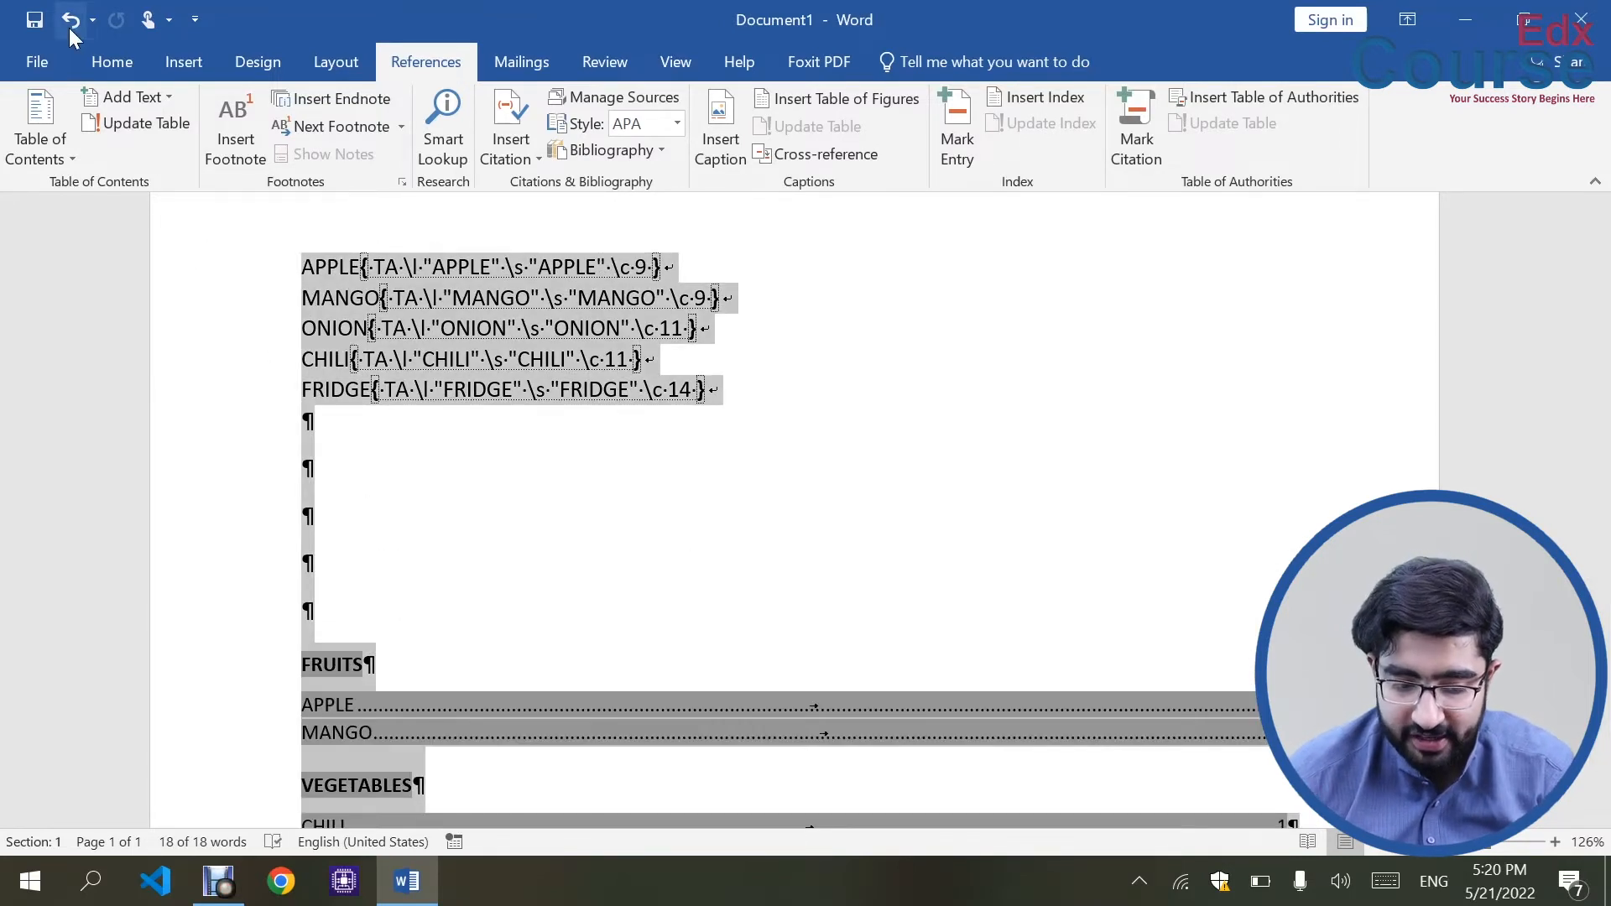
click(109, 62)
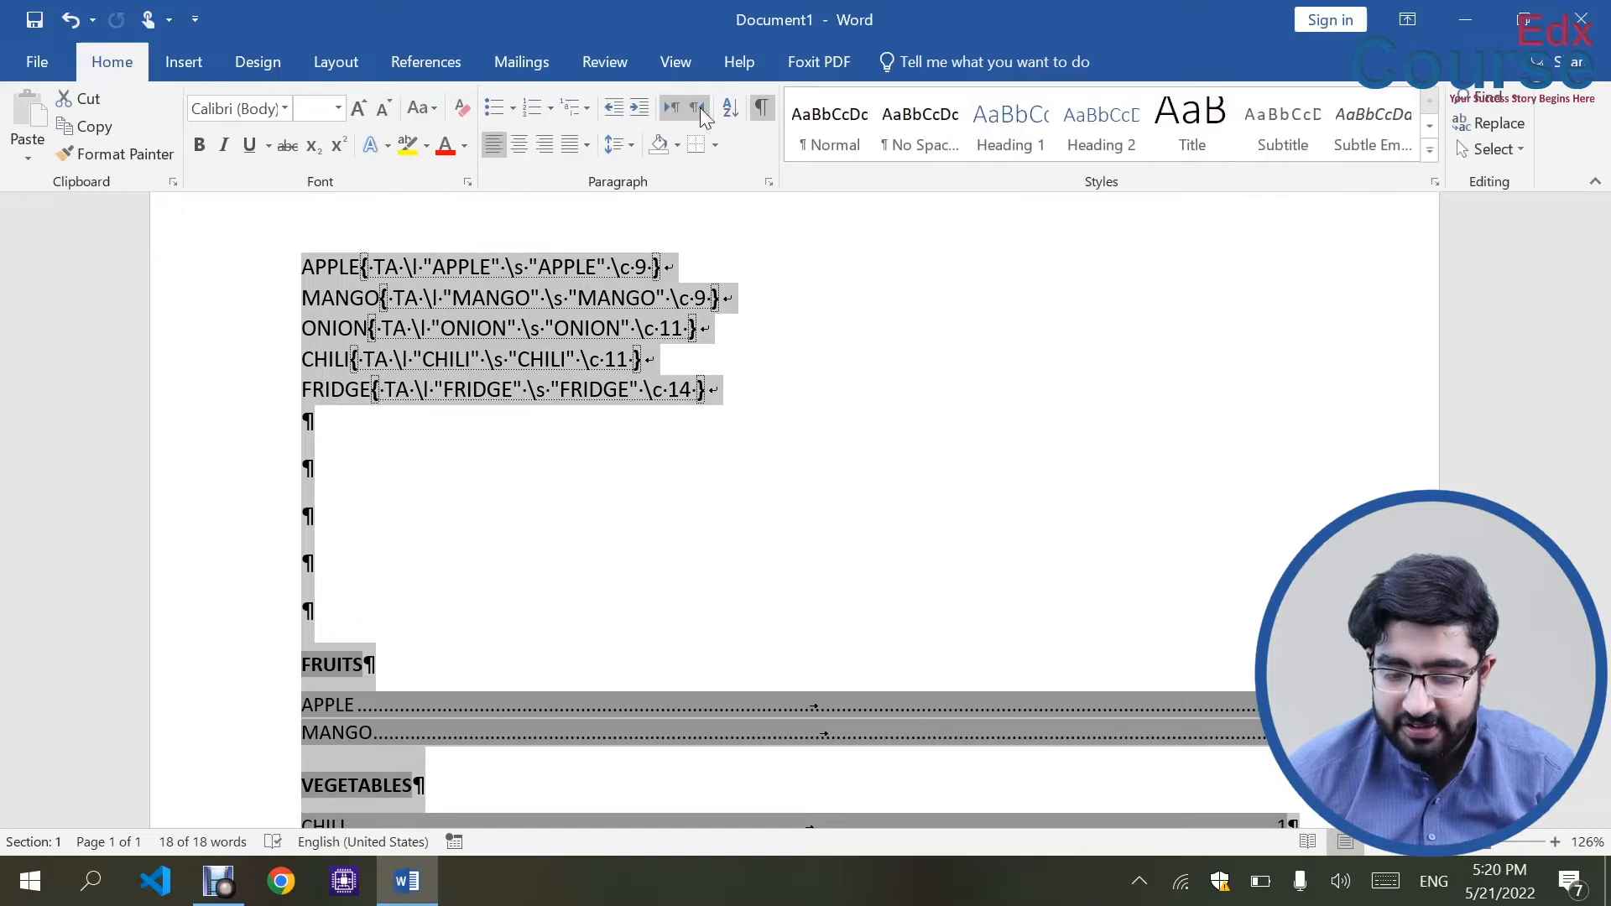
click(761, 110)
click(755, 453)
scroll(755, 453, down, 5)
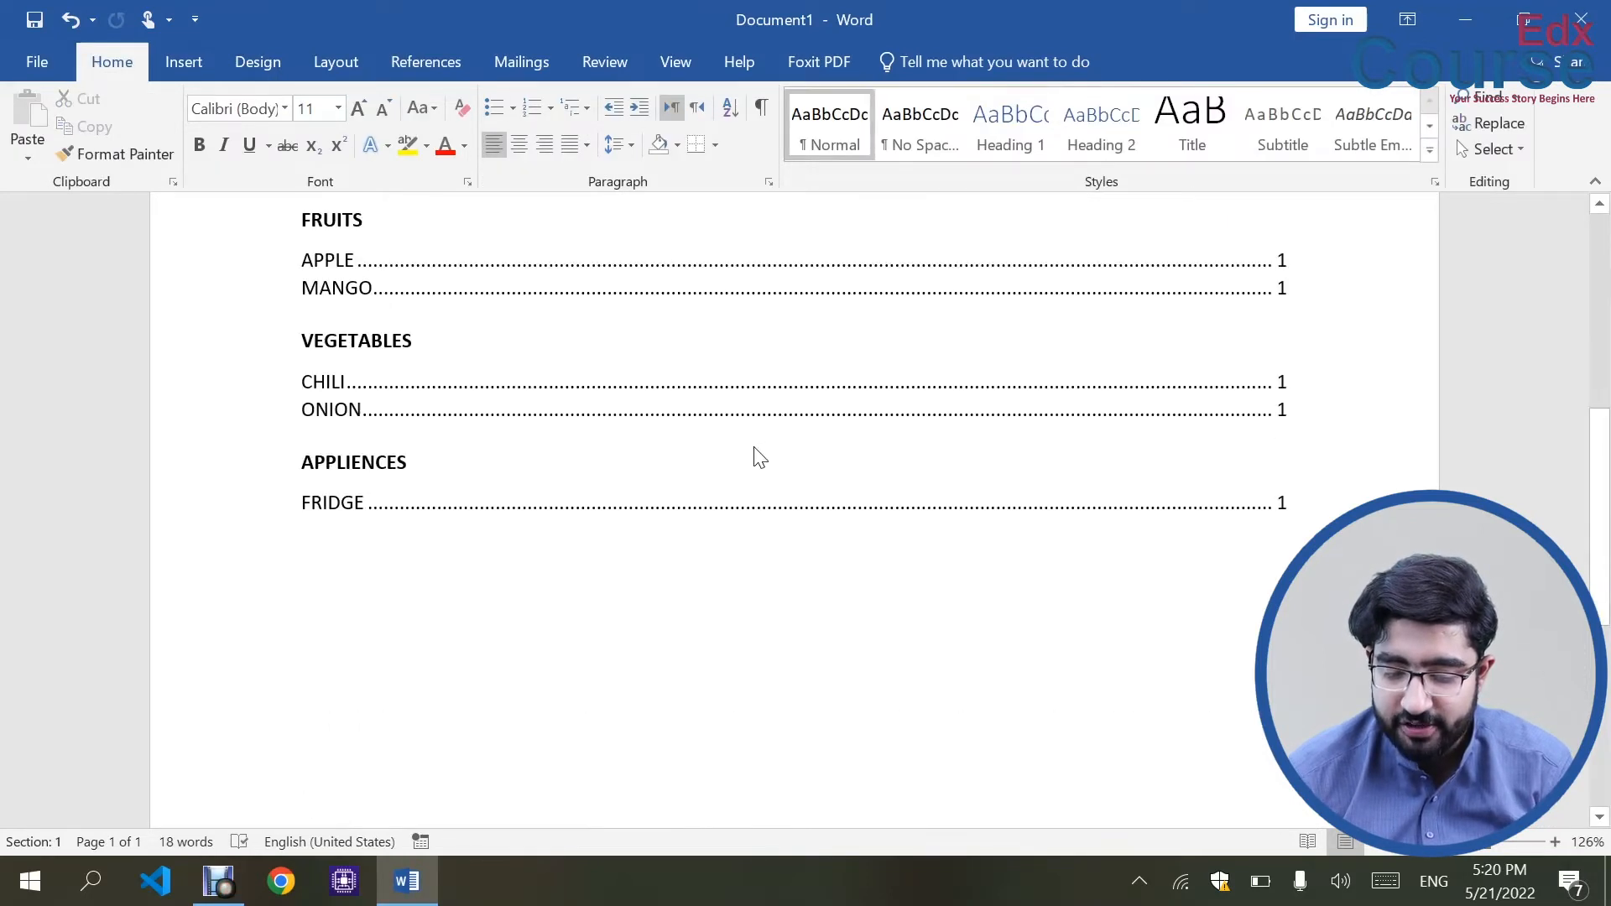
scroll(792, 503, up, 2)
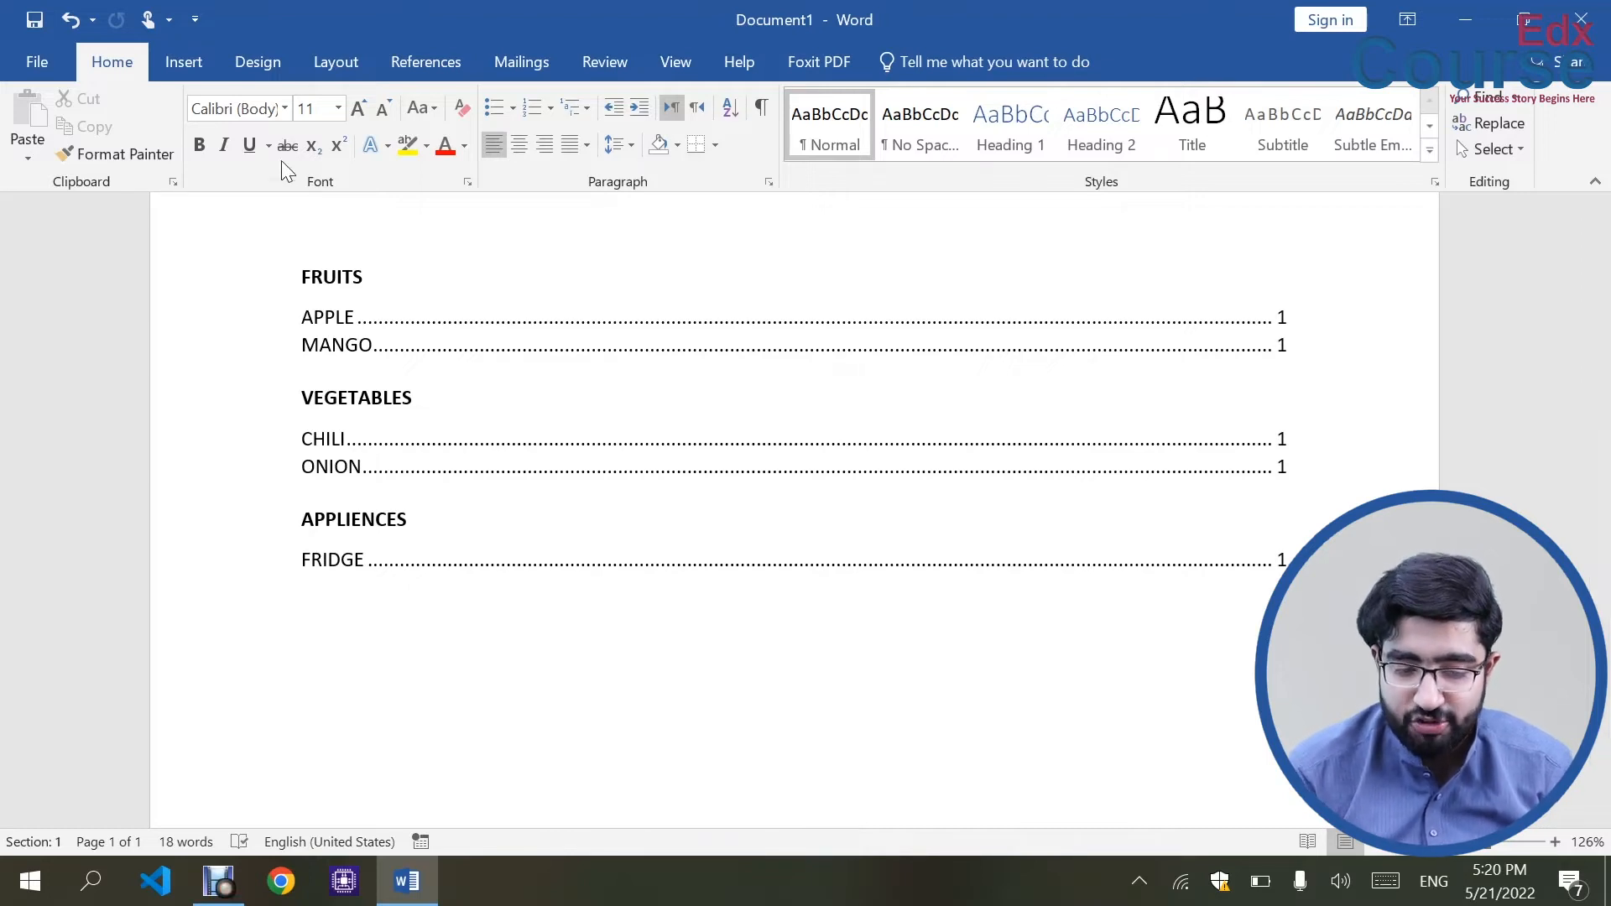
Step: Add the word AC on a new line below FRIDGE in the word list
click(458, 52)
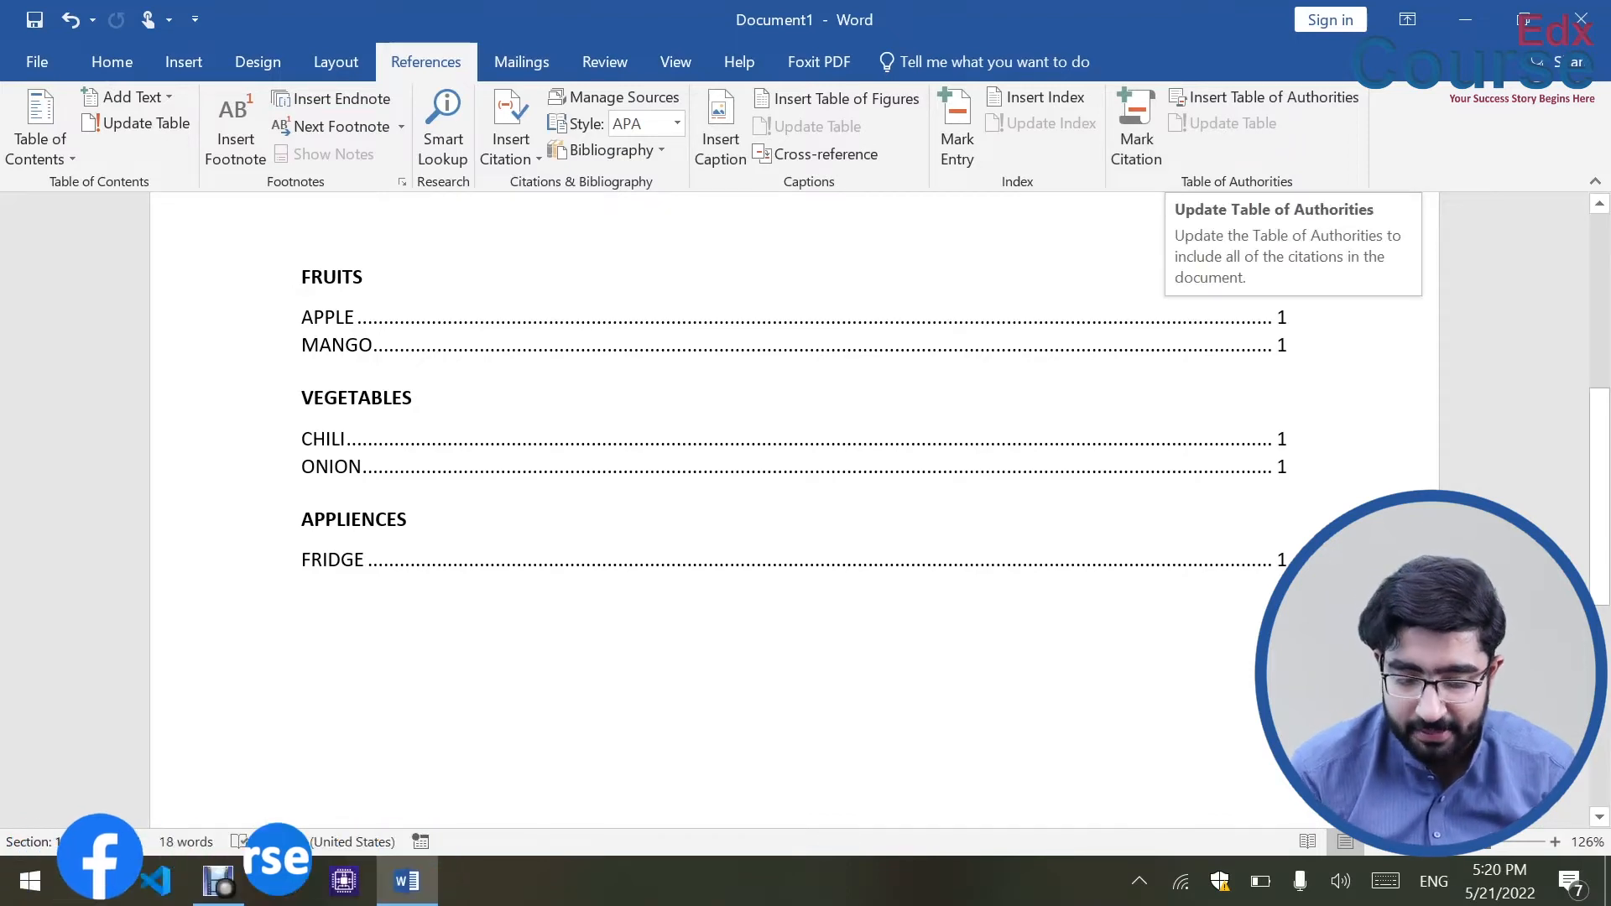
scroll(795, 504, up, 5)
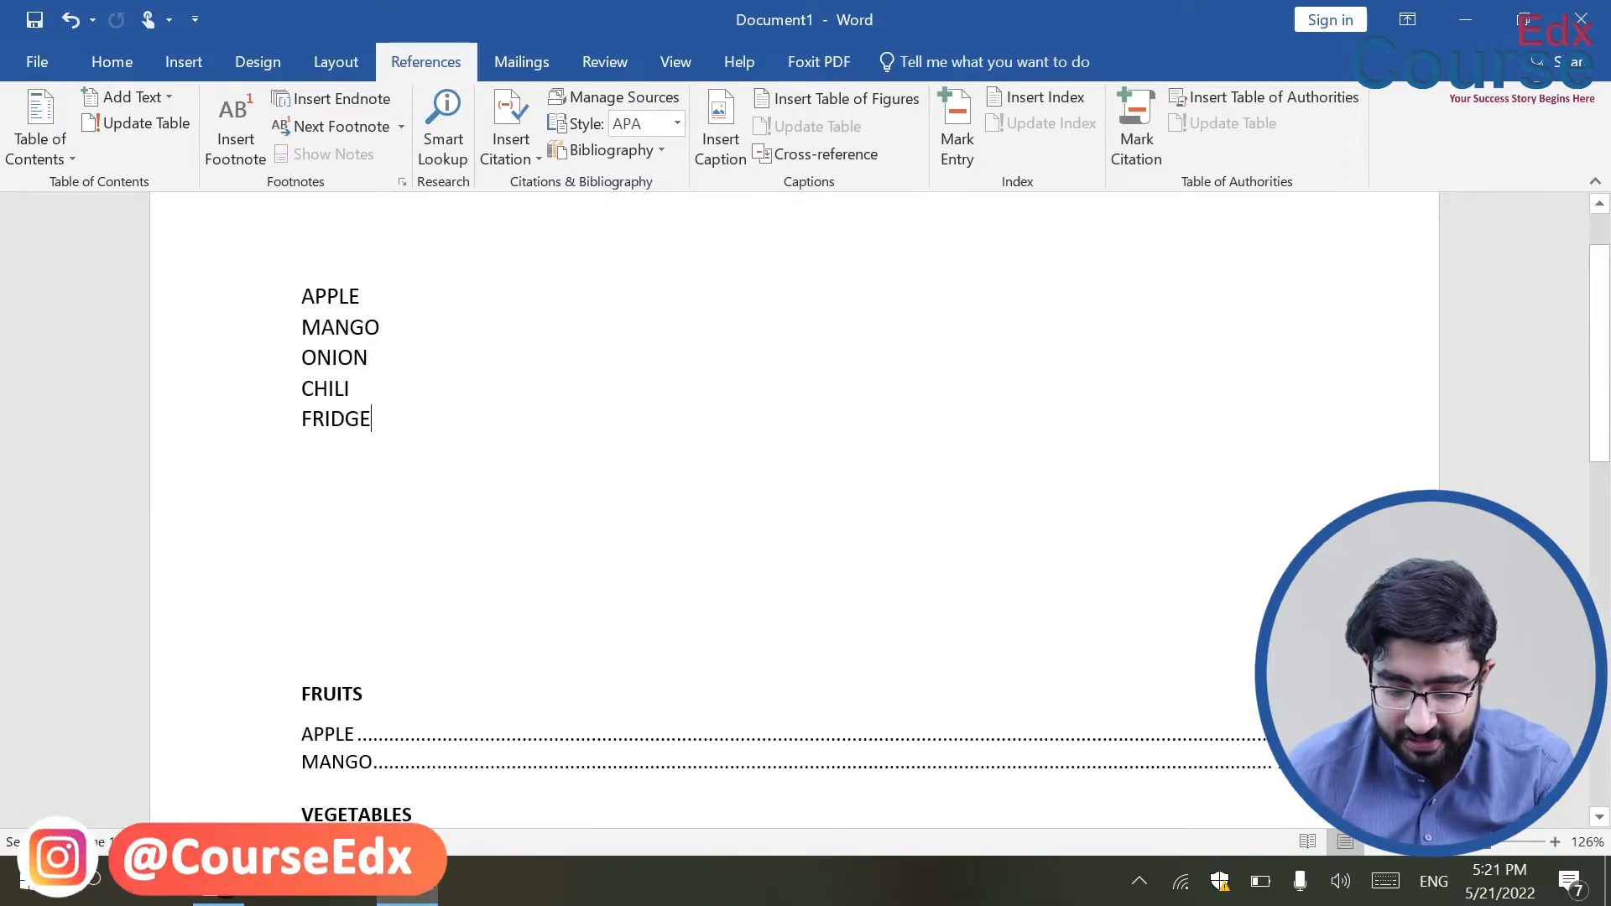
key(Return)
text(C)
key(ctrl+z)
key(Return)
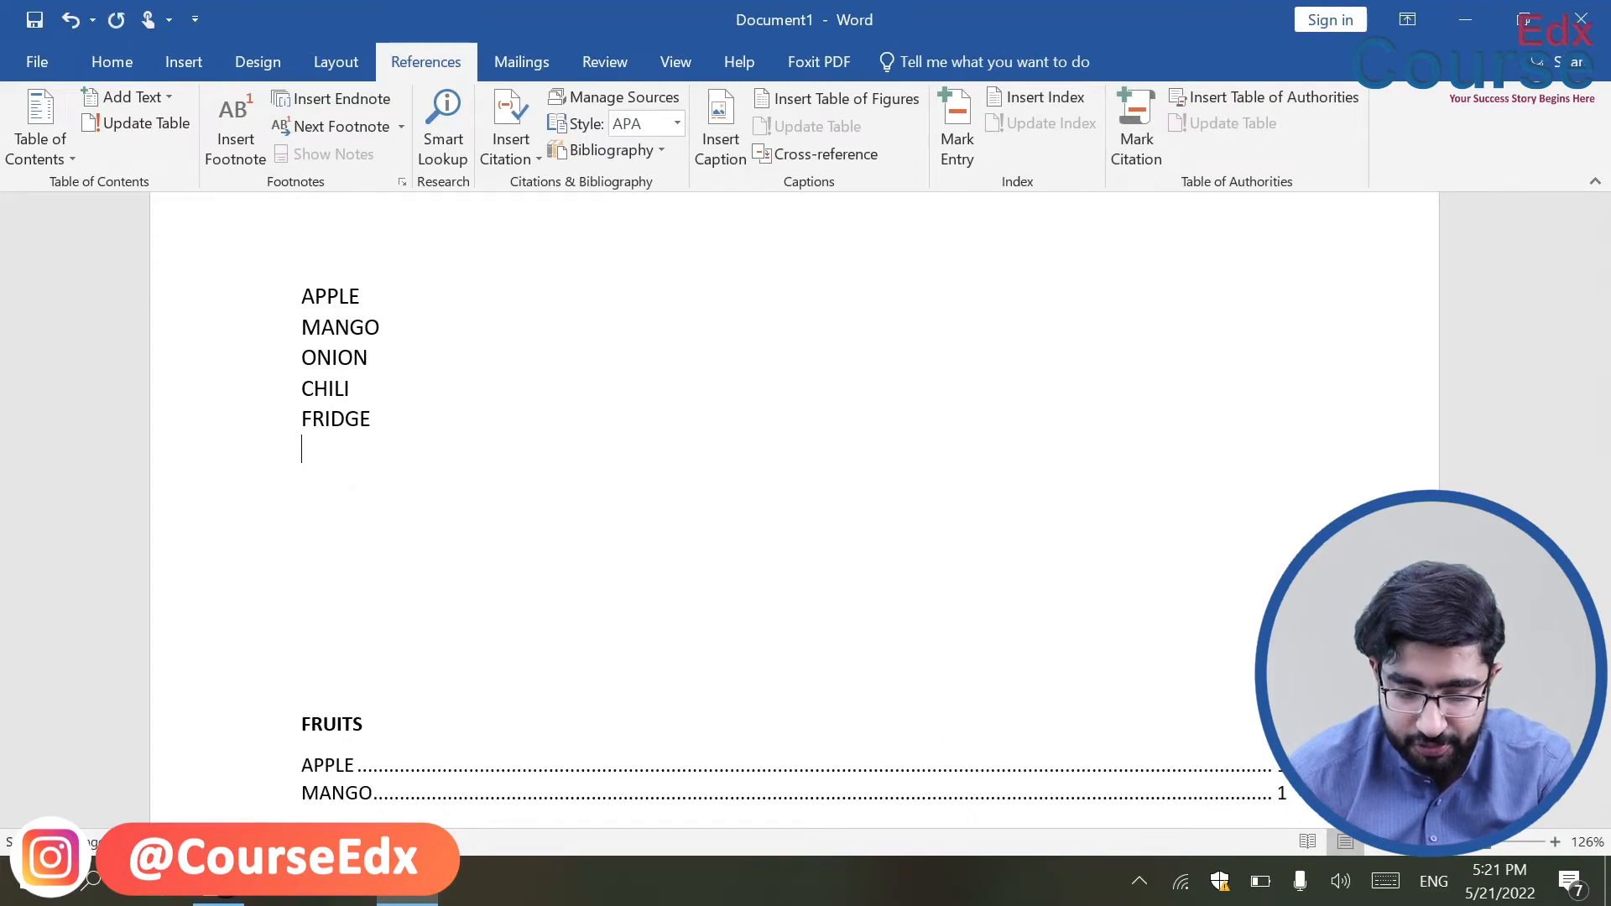
text(AC)
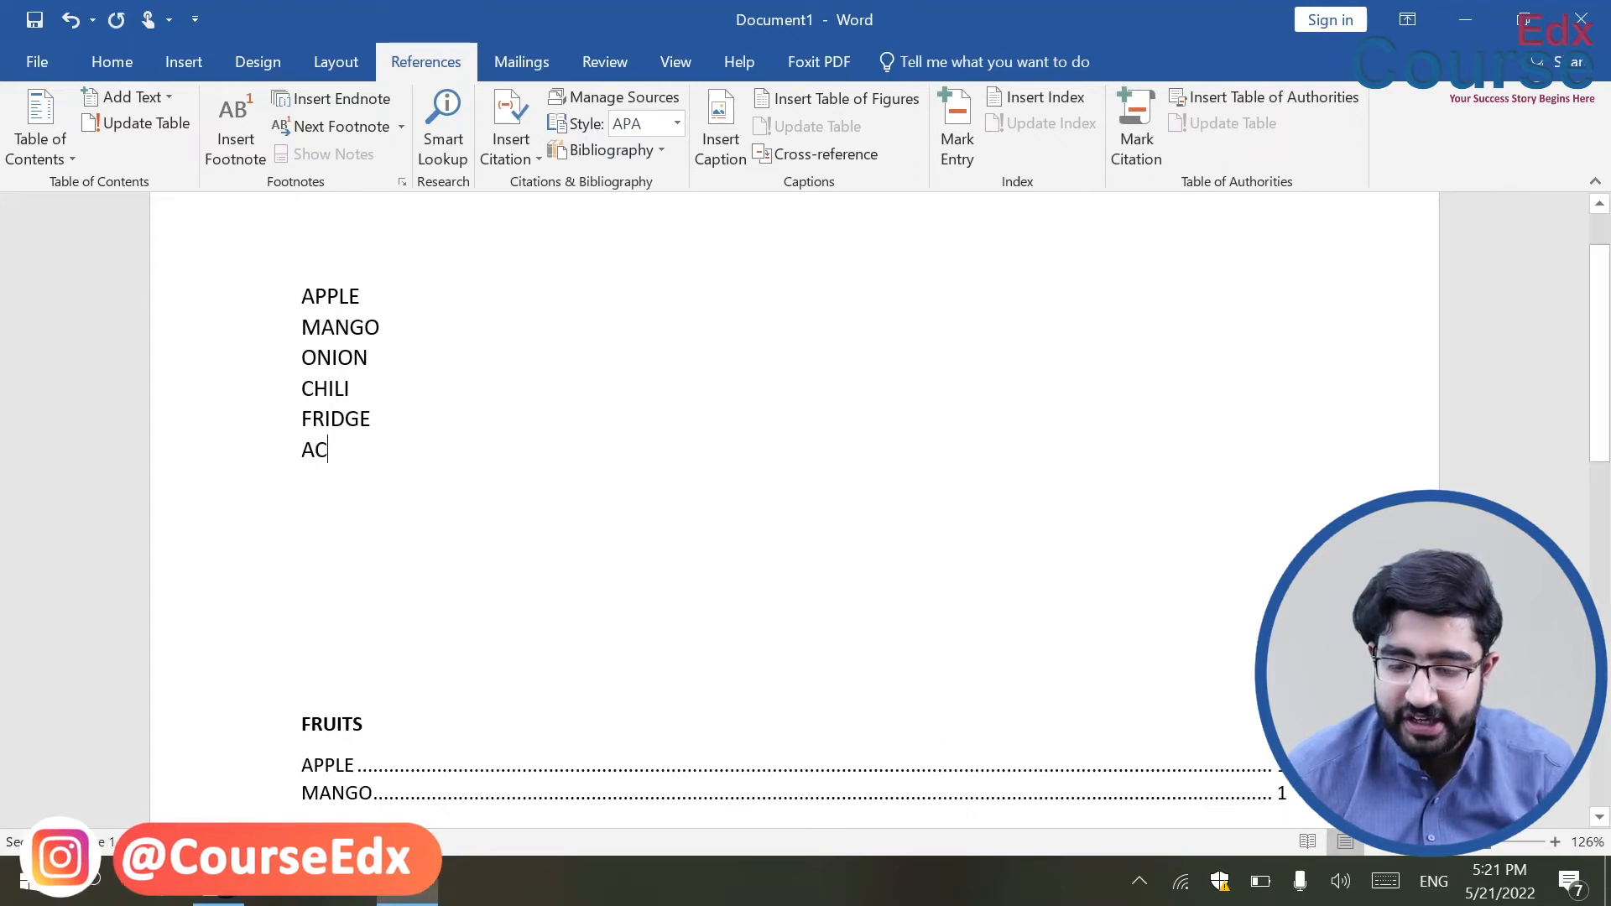
Step: Mark the word AC as a citation in the appliences category and close the Mark Citation dialog
click(1157, 142)
double_click(315, 244)
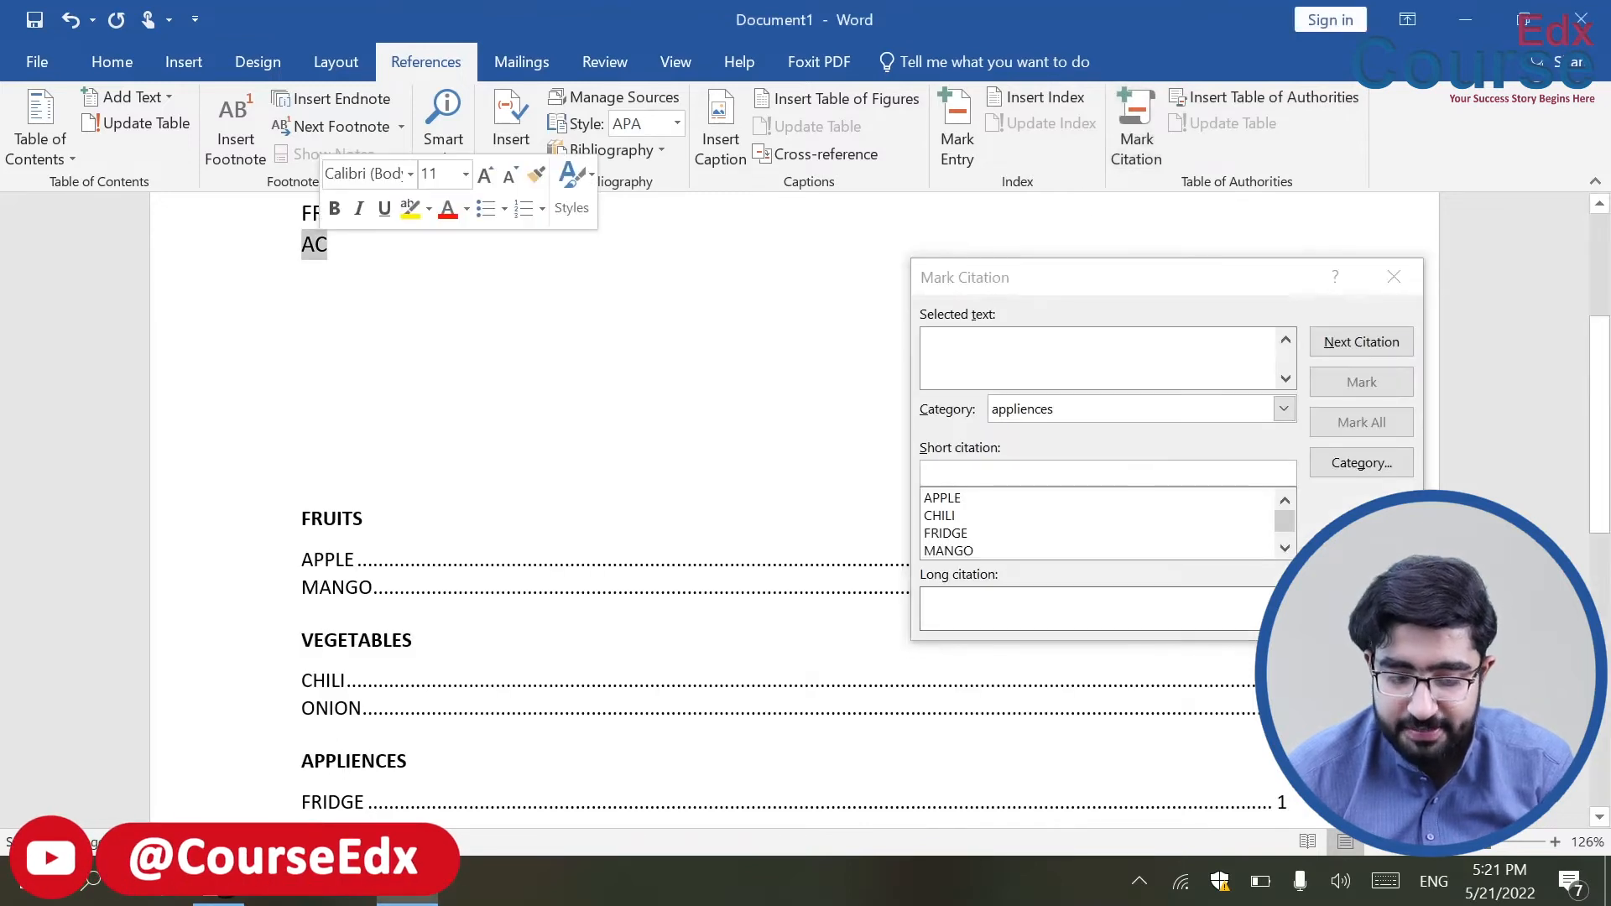
click(1246, 304)
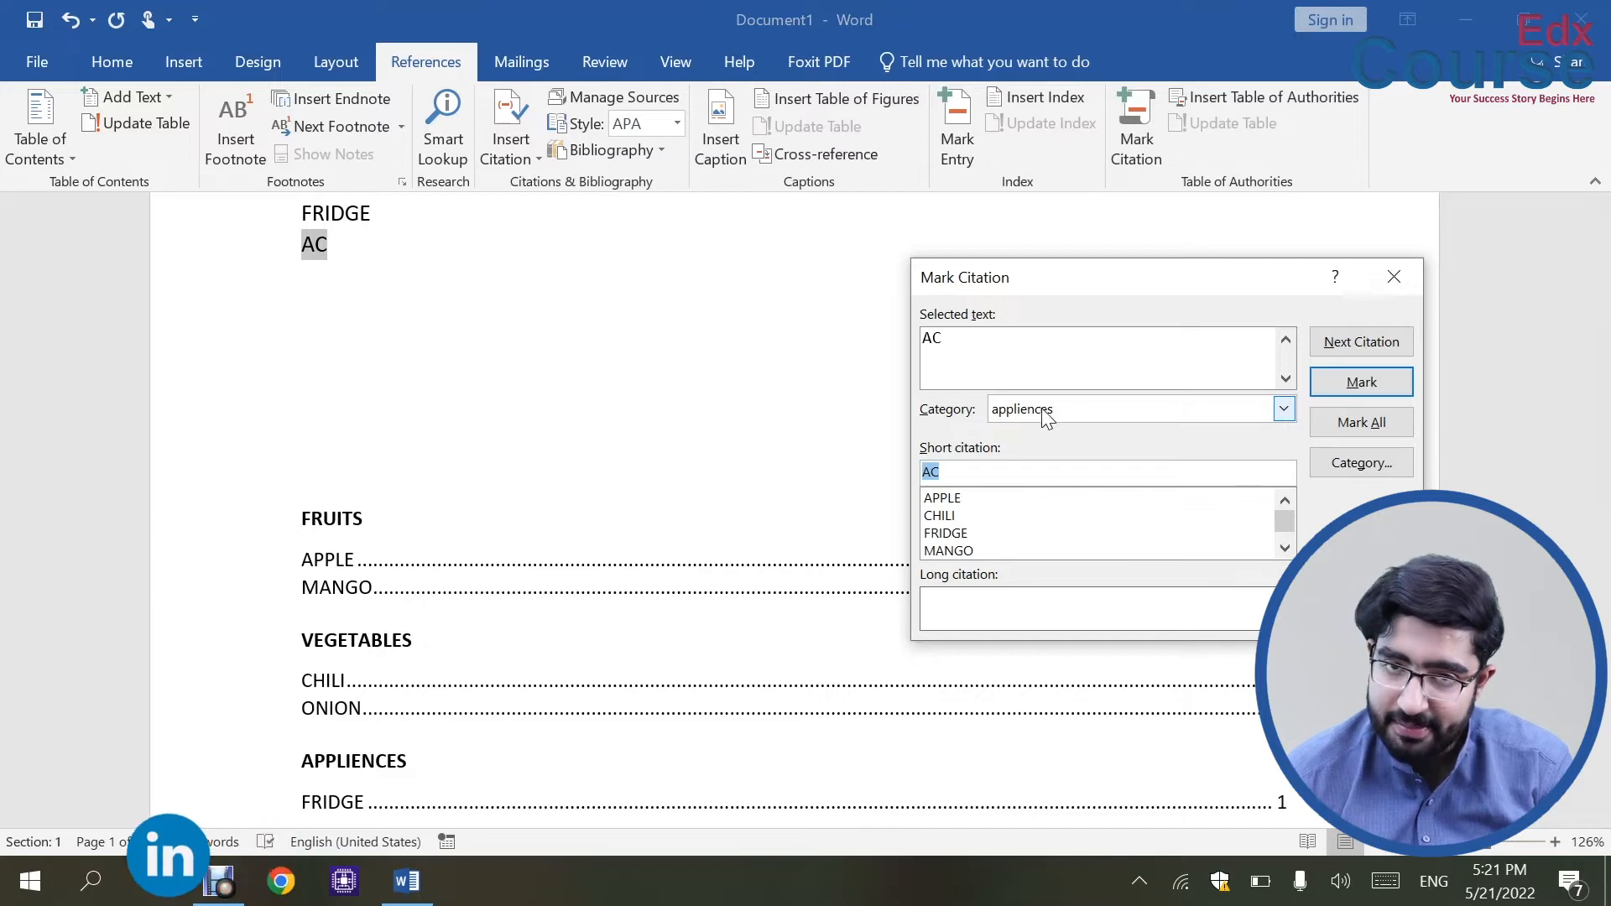
click(1390, 382)
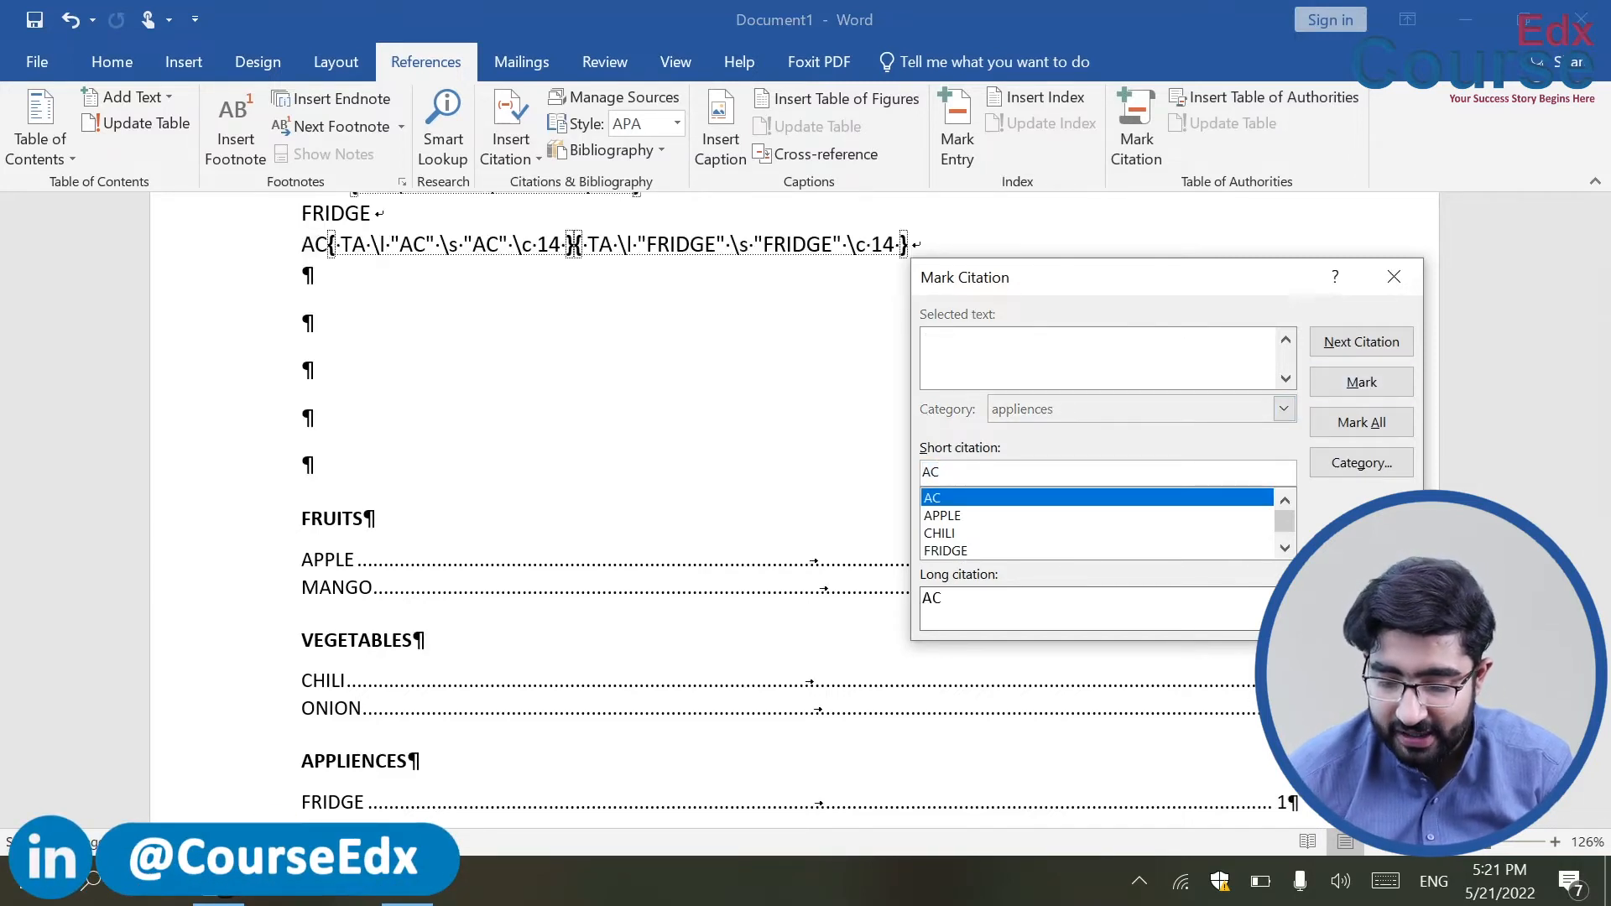
click(1360, 616)
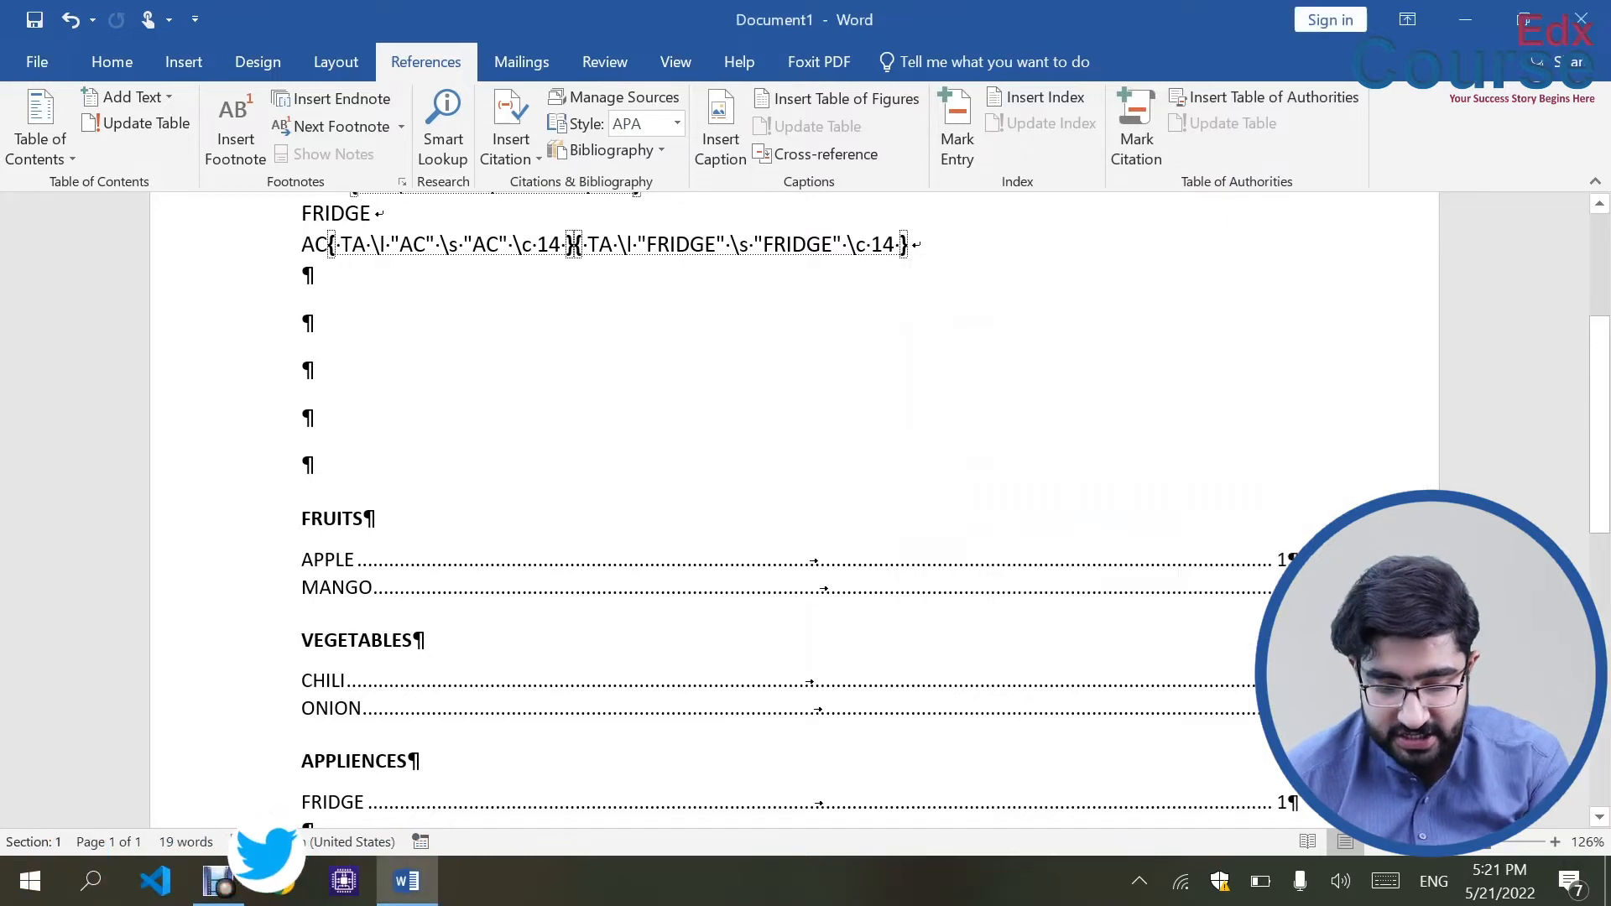
Step: Hide the formatting marks again and place the cursor below the table of authorities
key(ctrl+a)
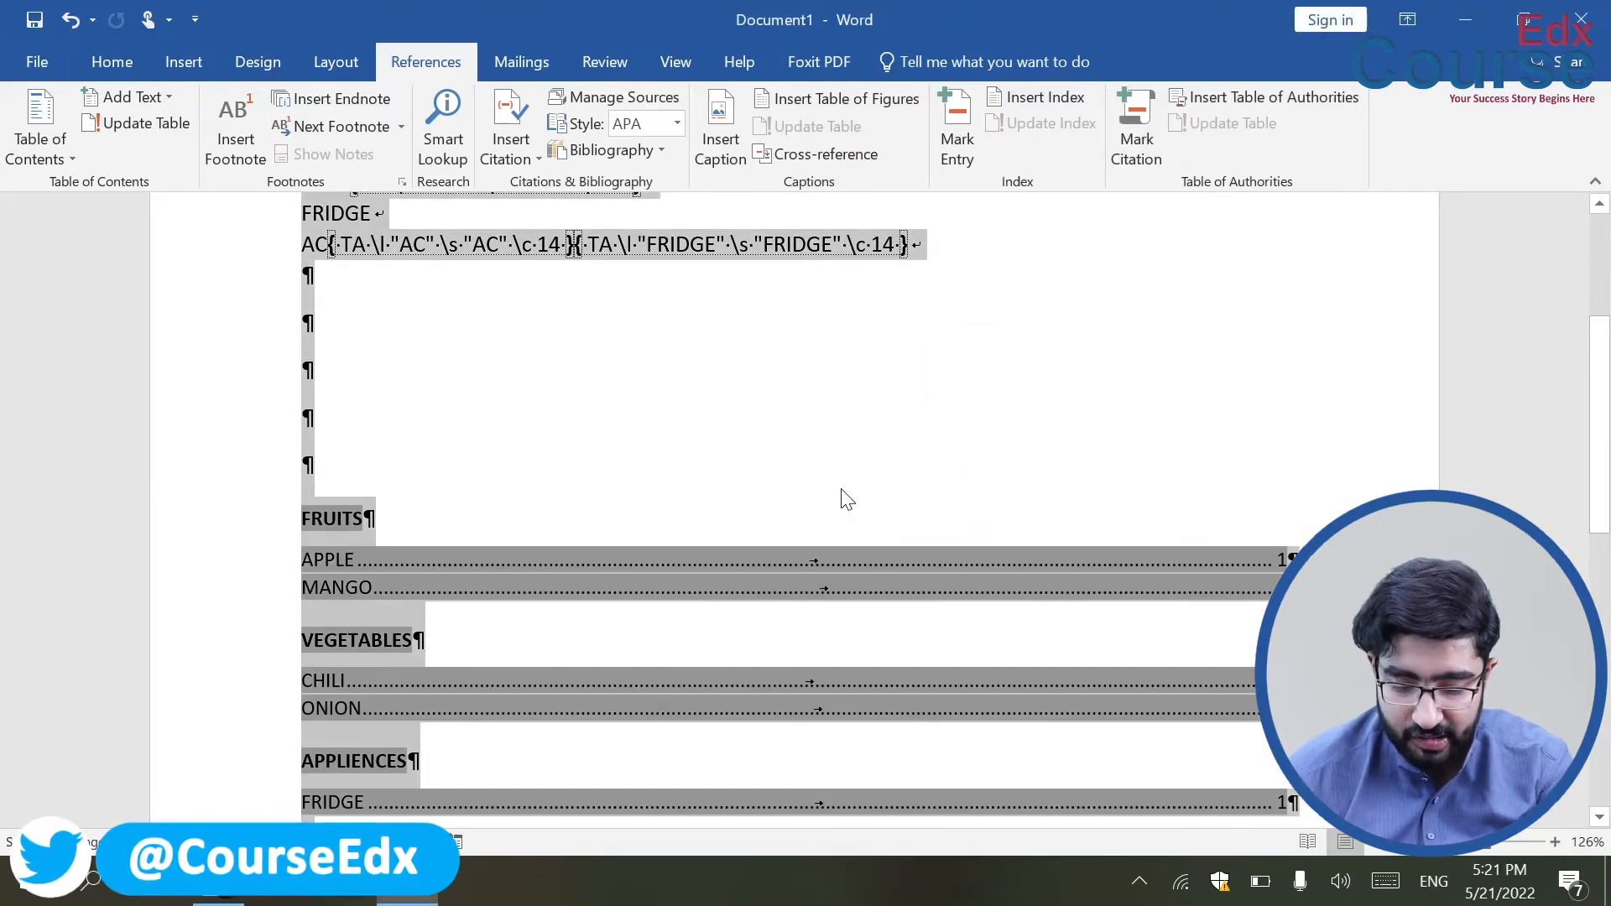
key(ctrl+shift+8)
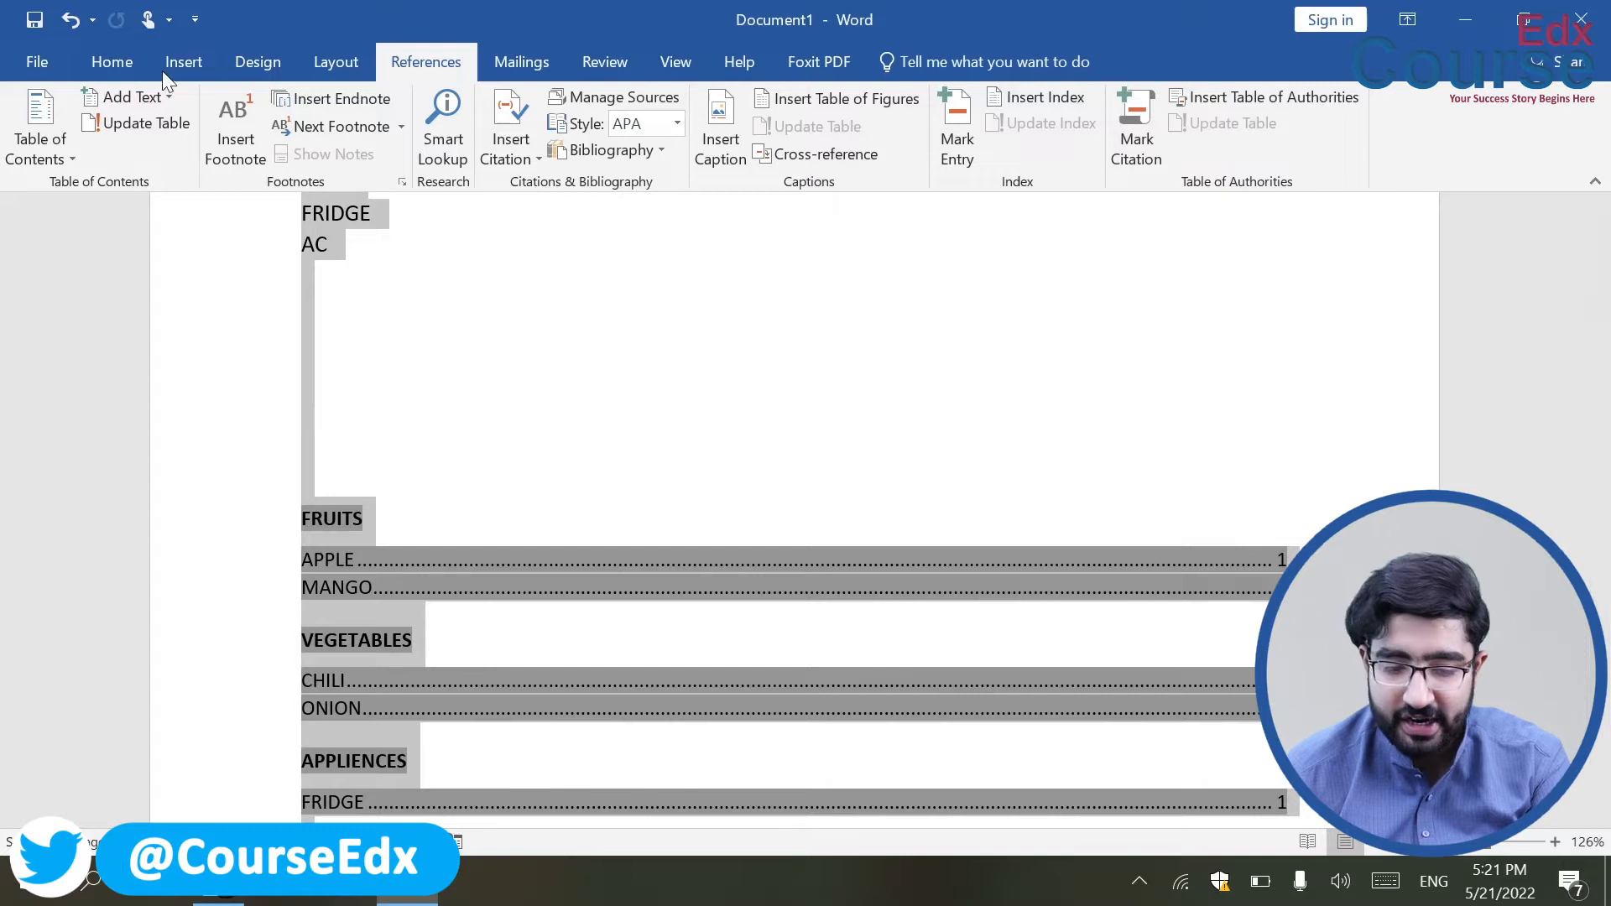
scroll(728, 423, down, 1)
scroll(729, 424, down, 1)
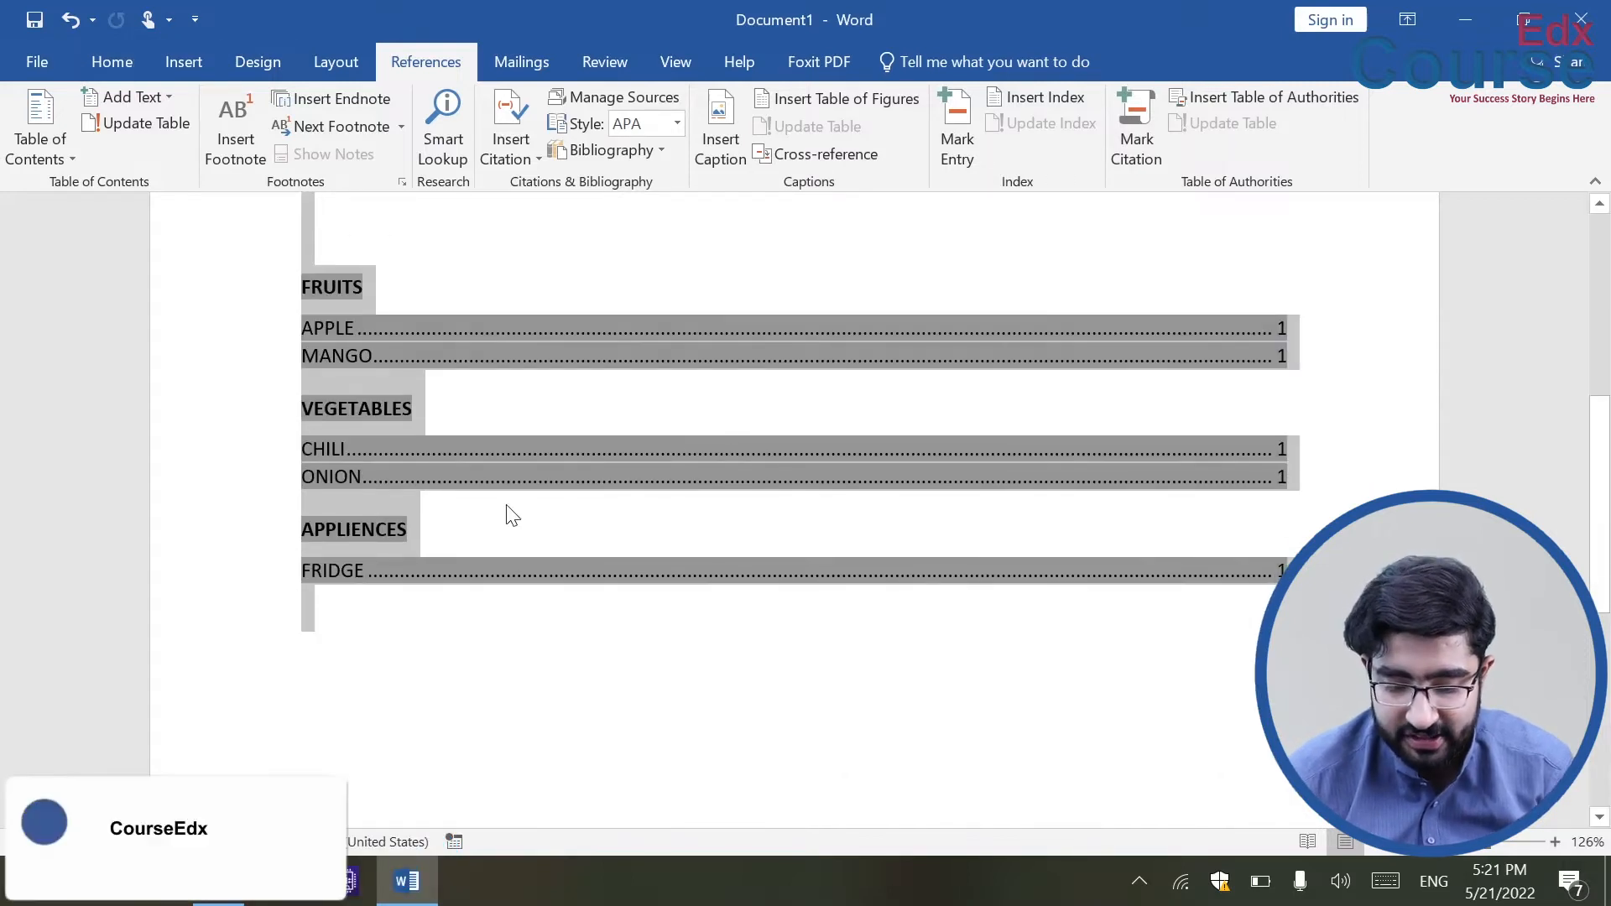
click(436, 608)
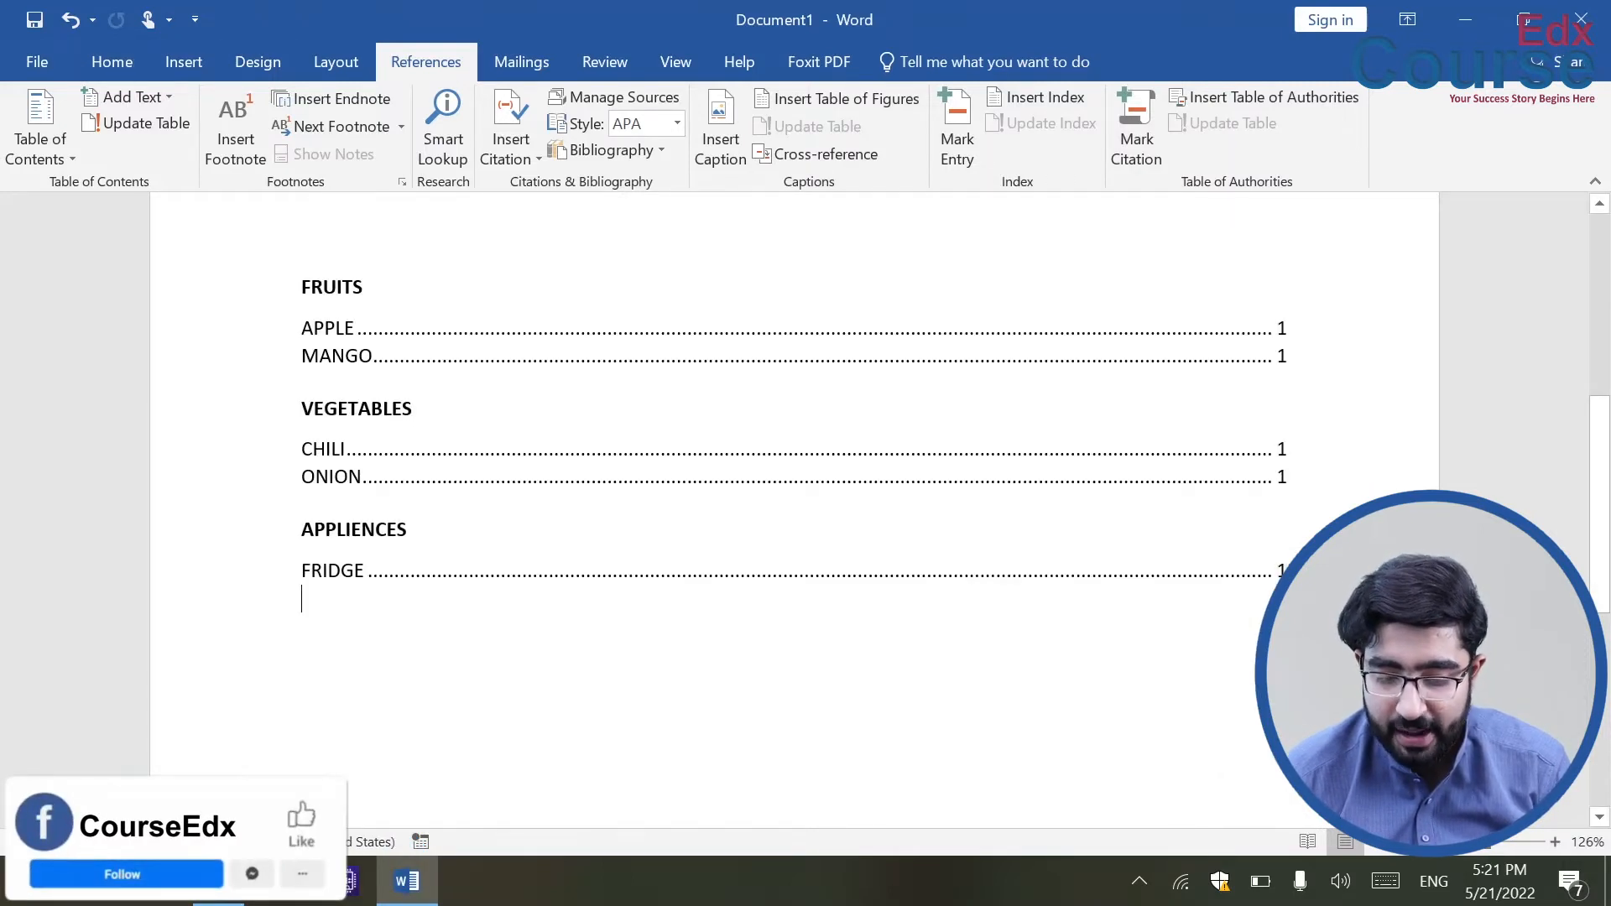
Step: Select the APPLIENCES section and update the table of authorities to include the AC citation
drag(437, 609, 375, 530)
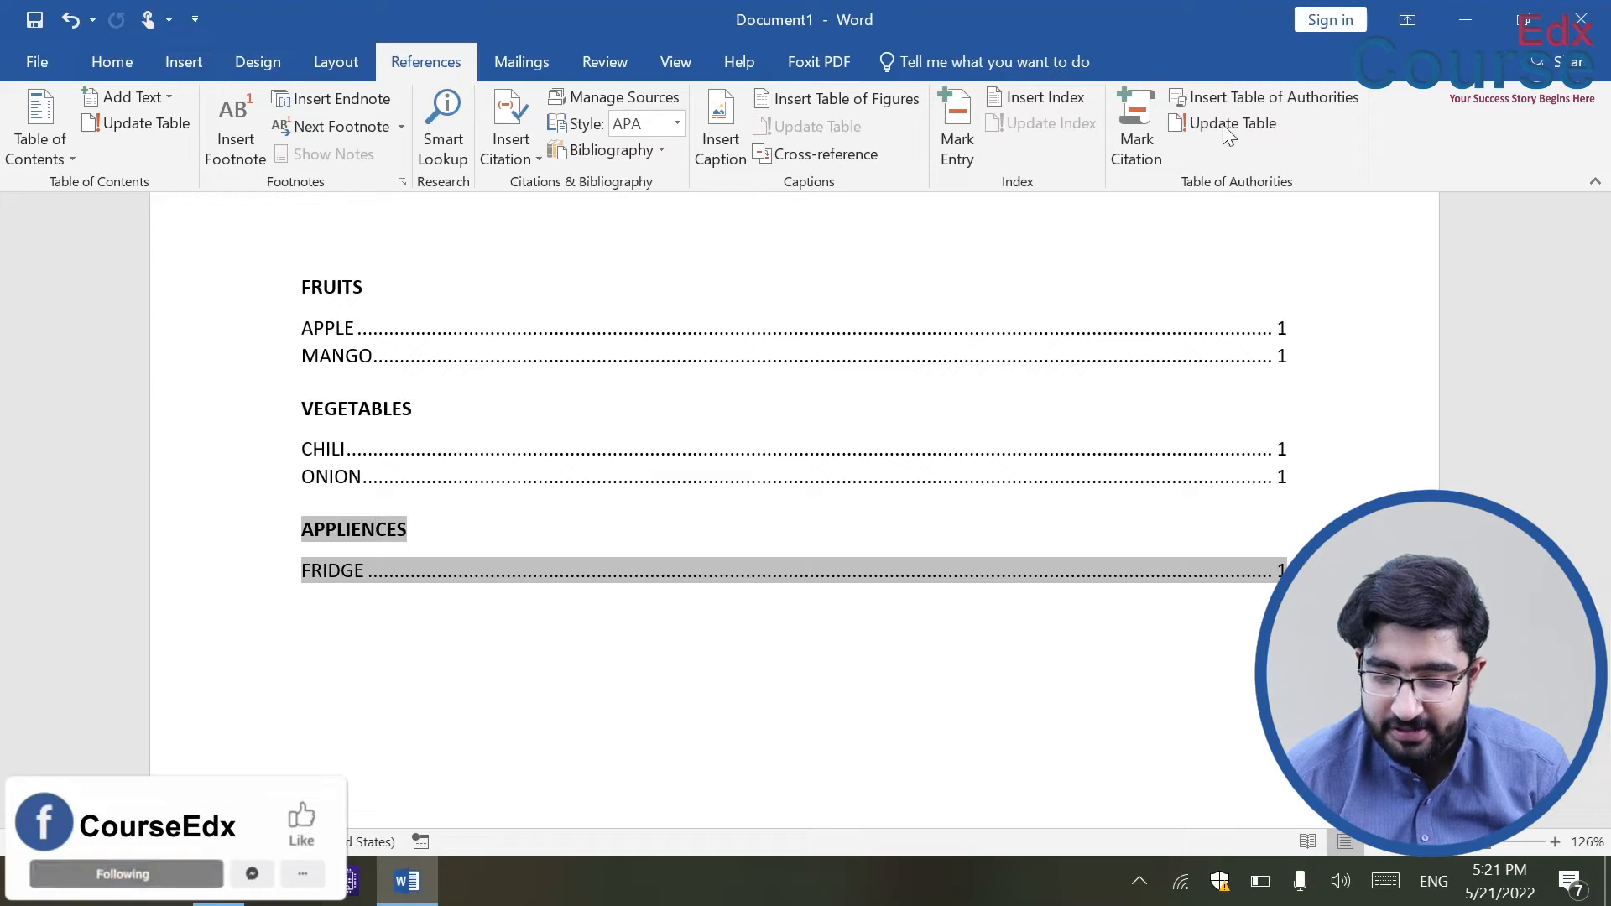
click(1179, 124)
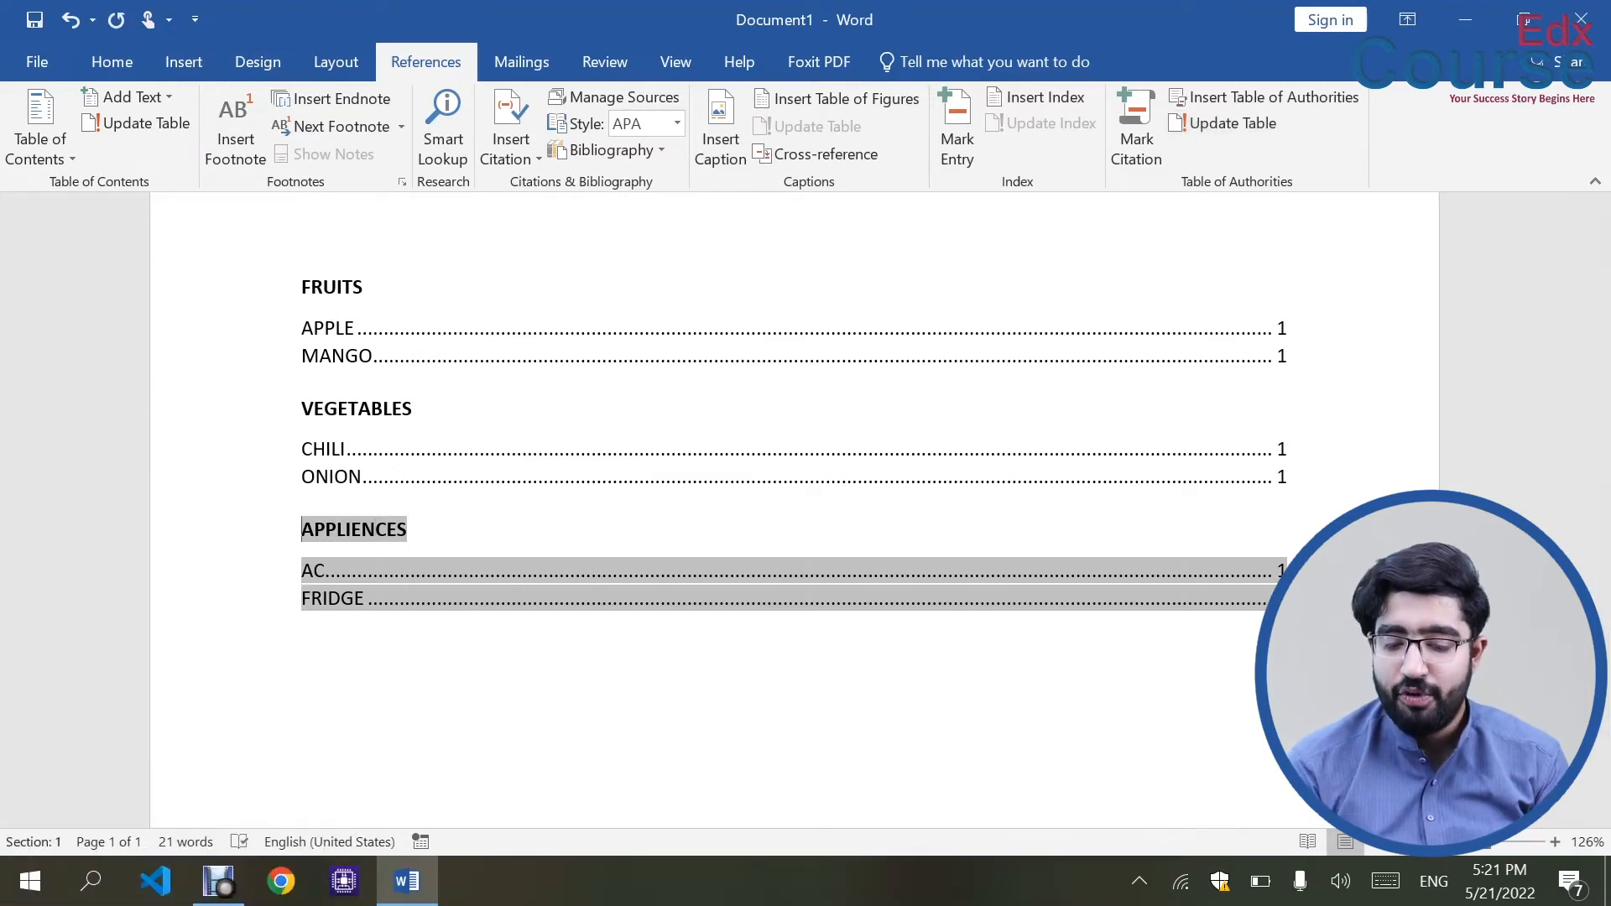
click(303, 627)
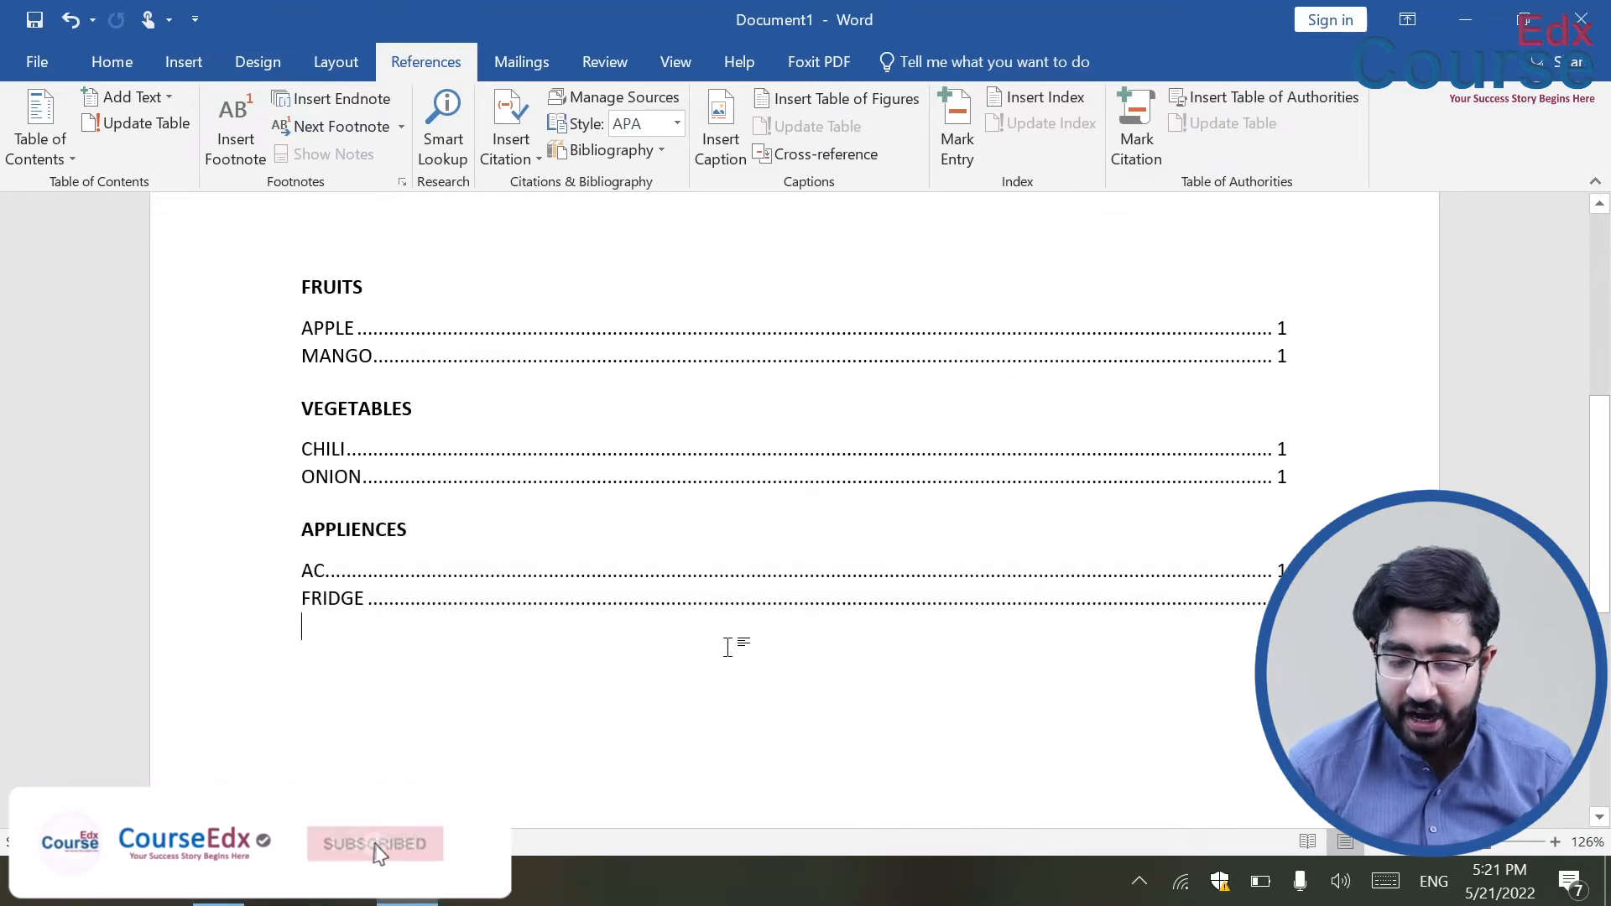
Step: Add the word SPARROW on a new line below AC in the word list
scroll(730, 647, up, 6)
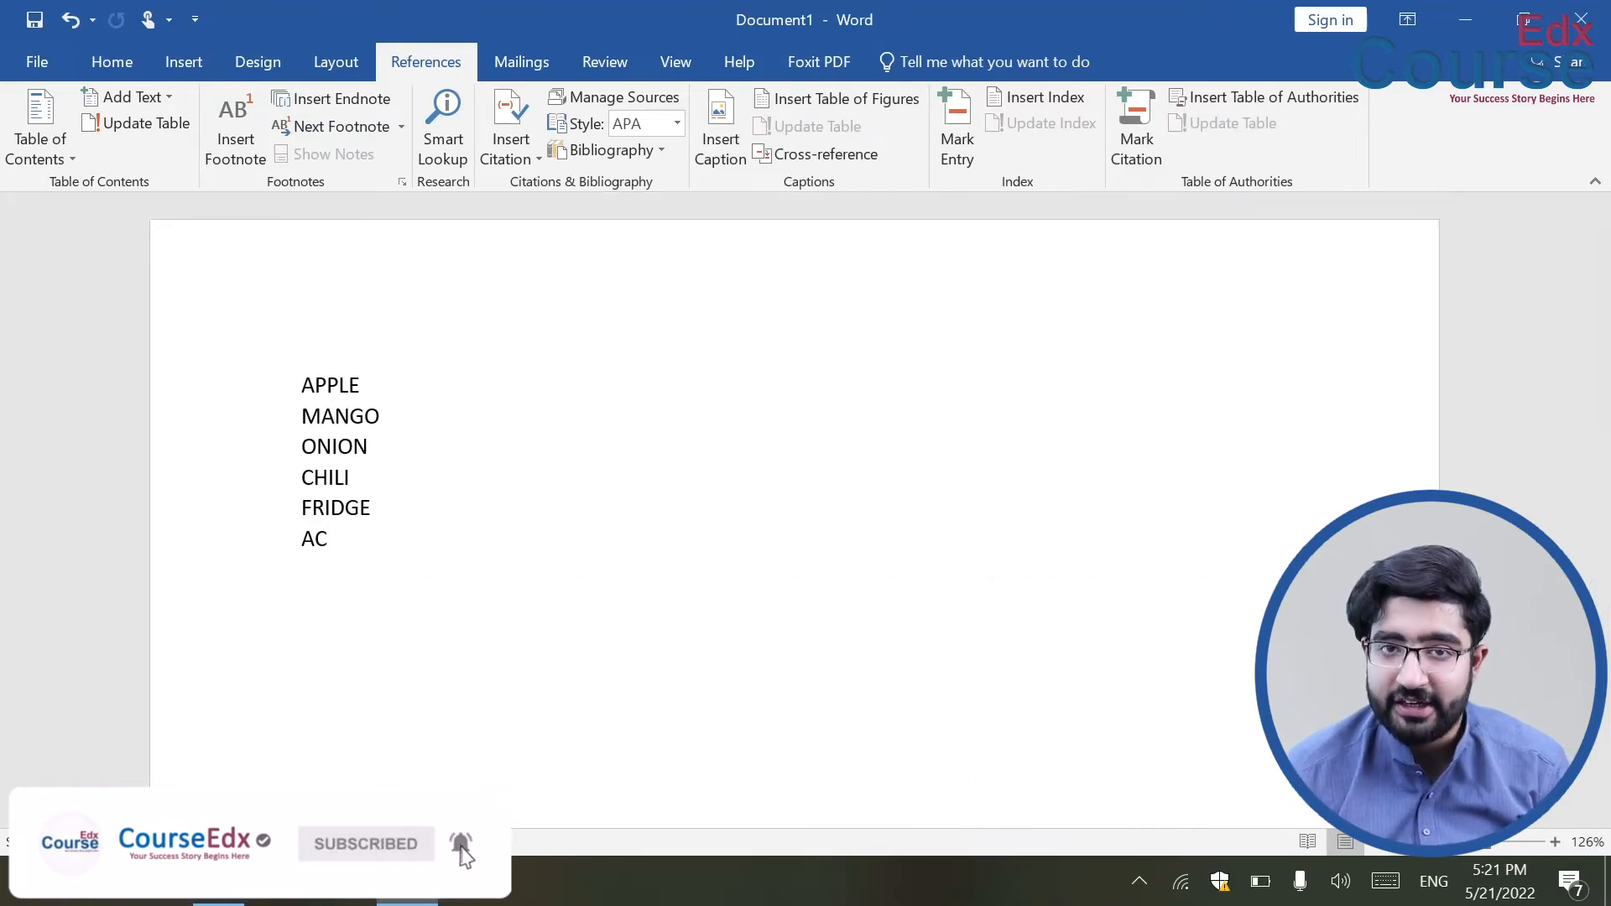
key(ctrl+z)
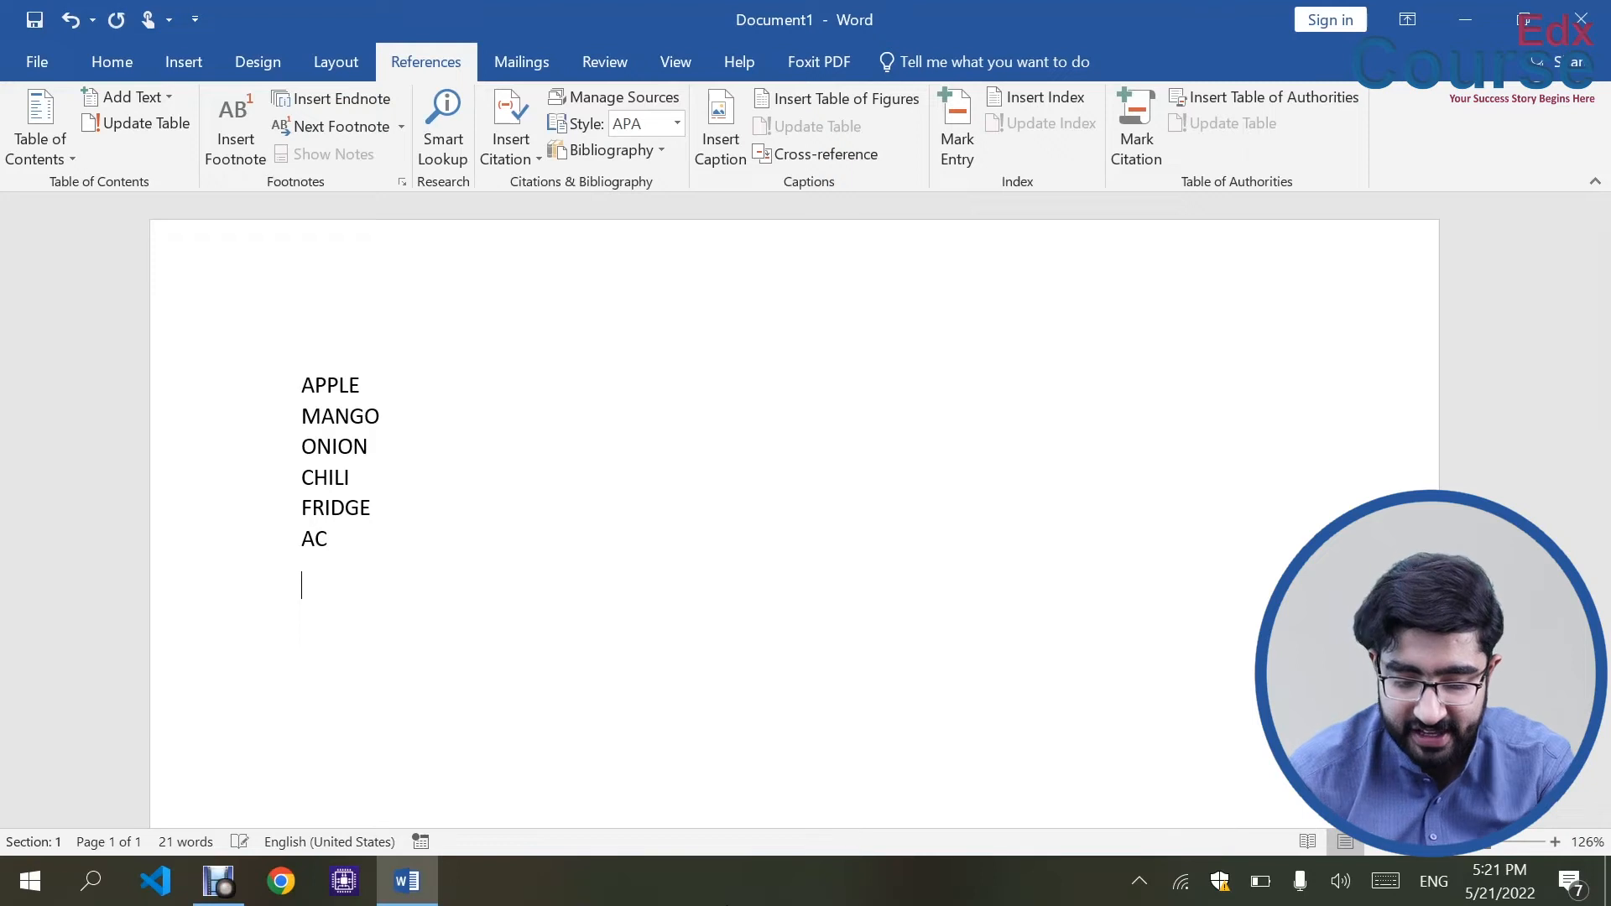
key(ctrl+z)
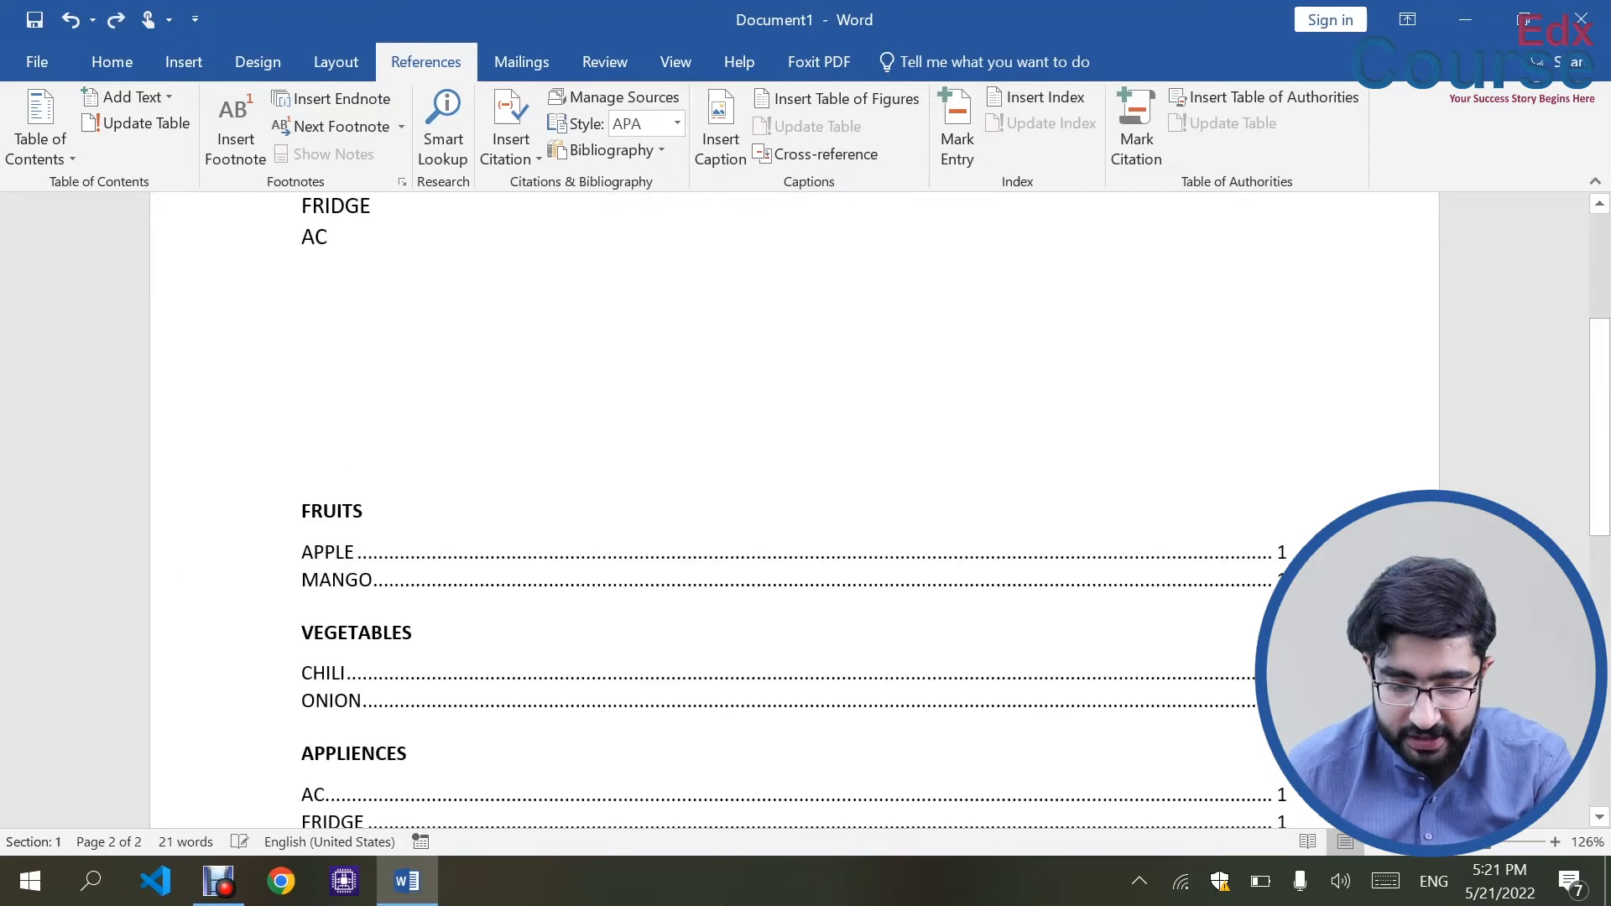
key(Return)
text(SPA)
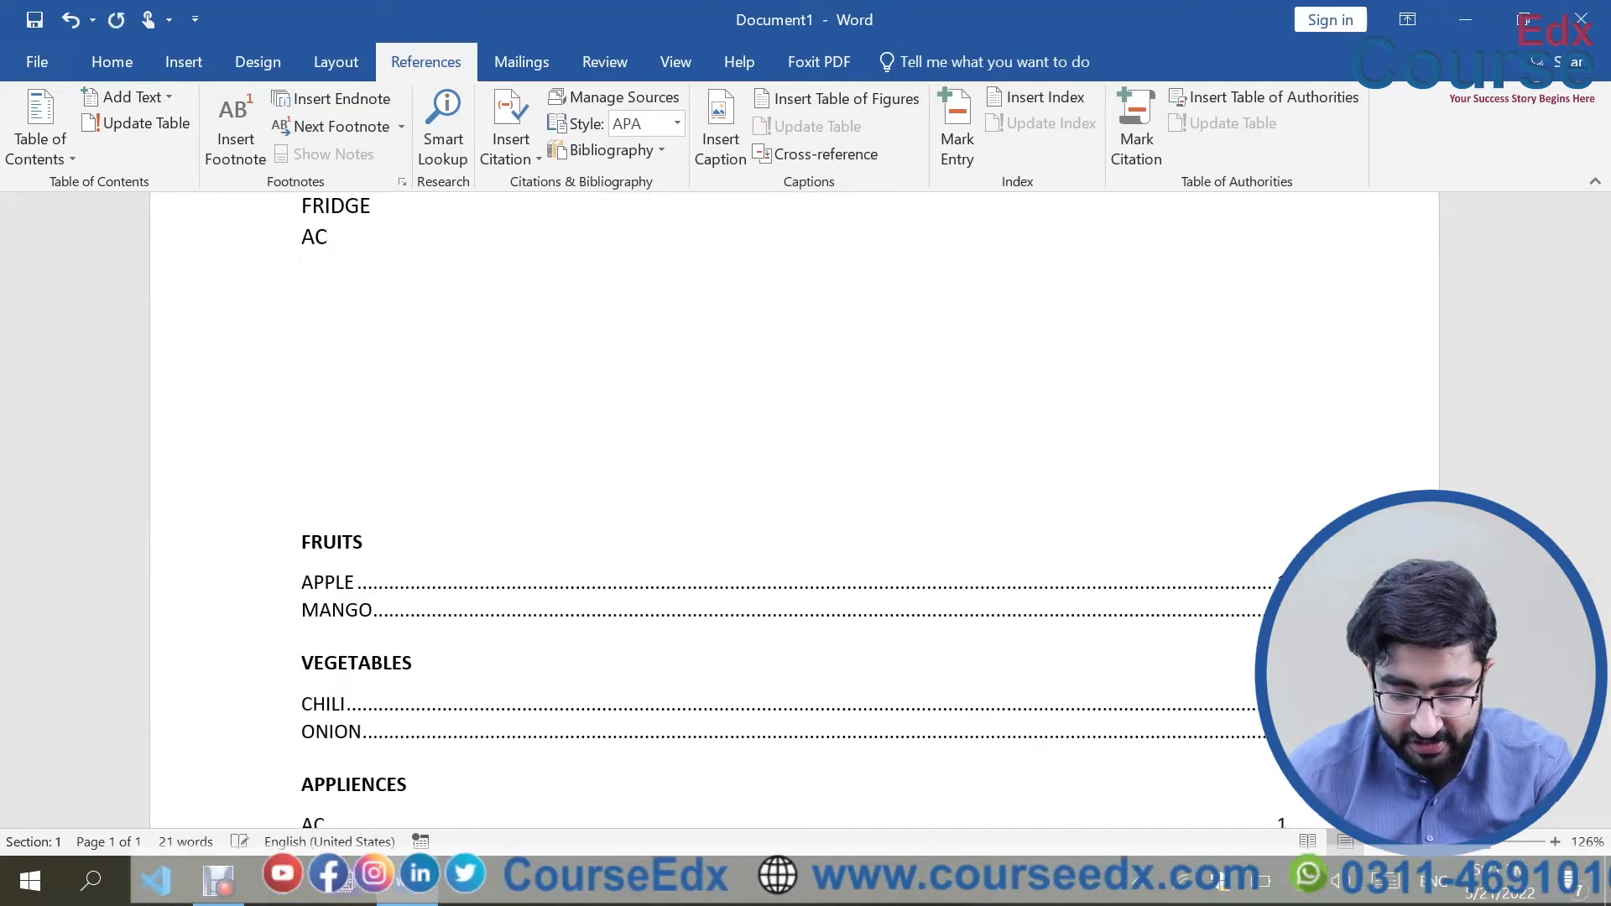
text(RROW)
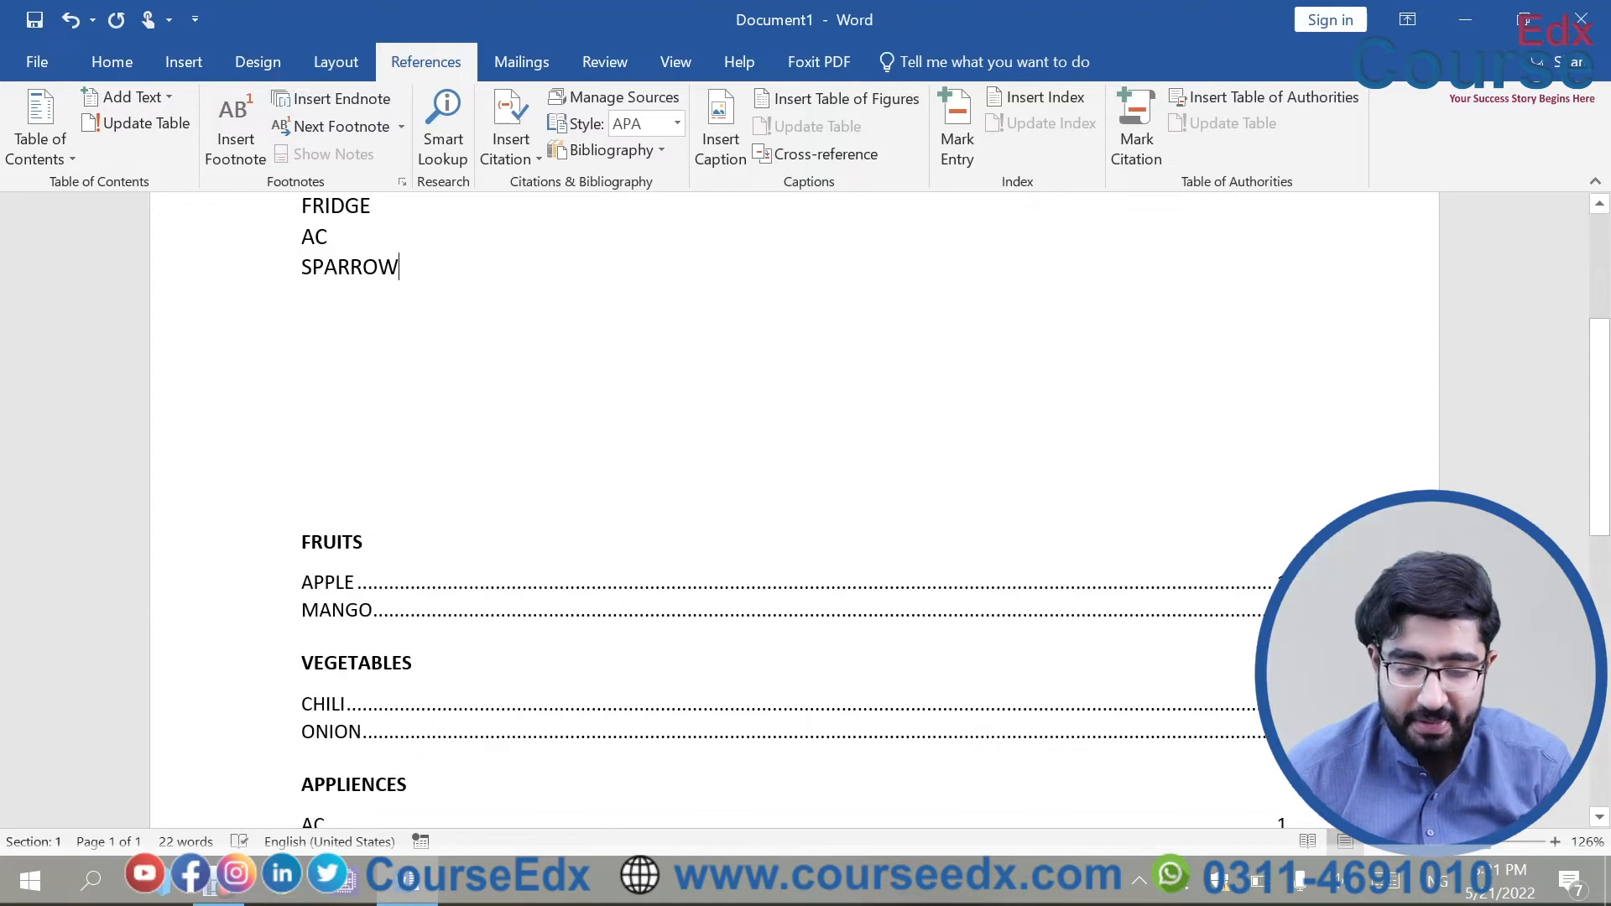
Step: Open the Mark Citation dialog for the word SPARROW and choose the unused category 15
double_click(377, 266)
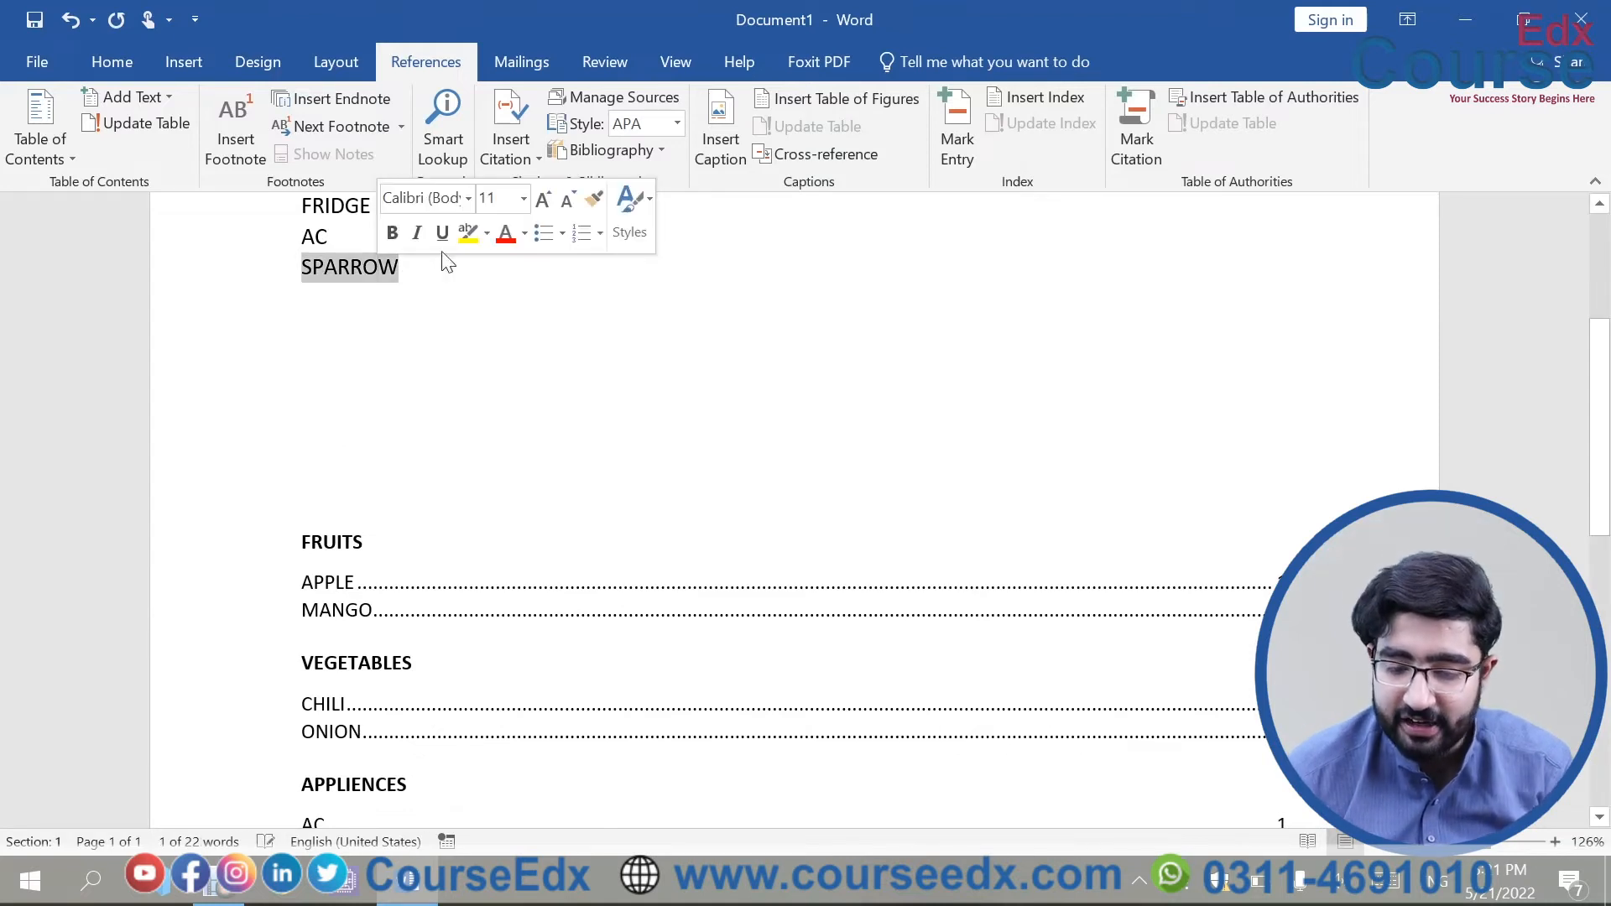
click(1132, 149)
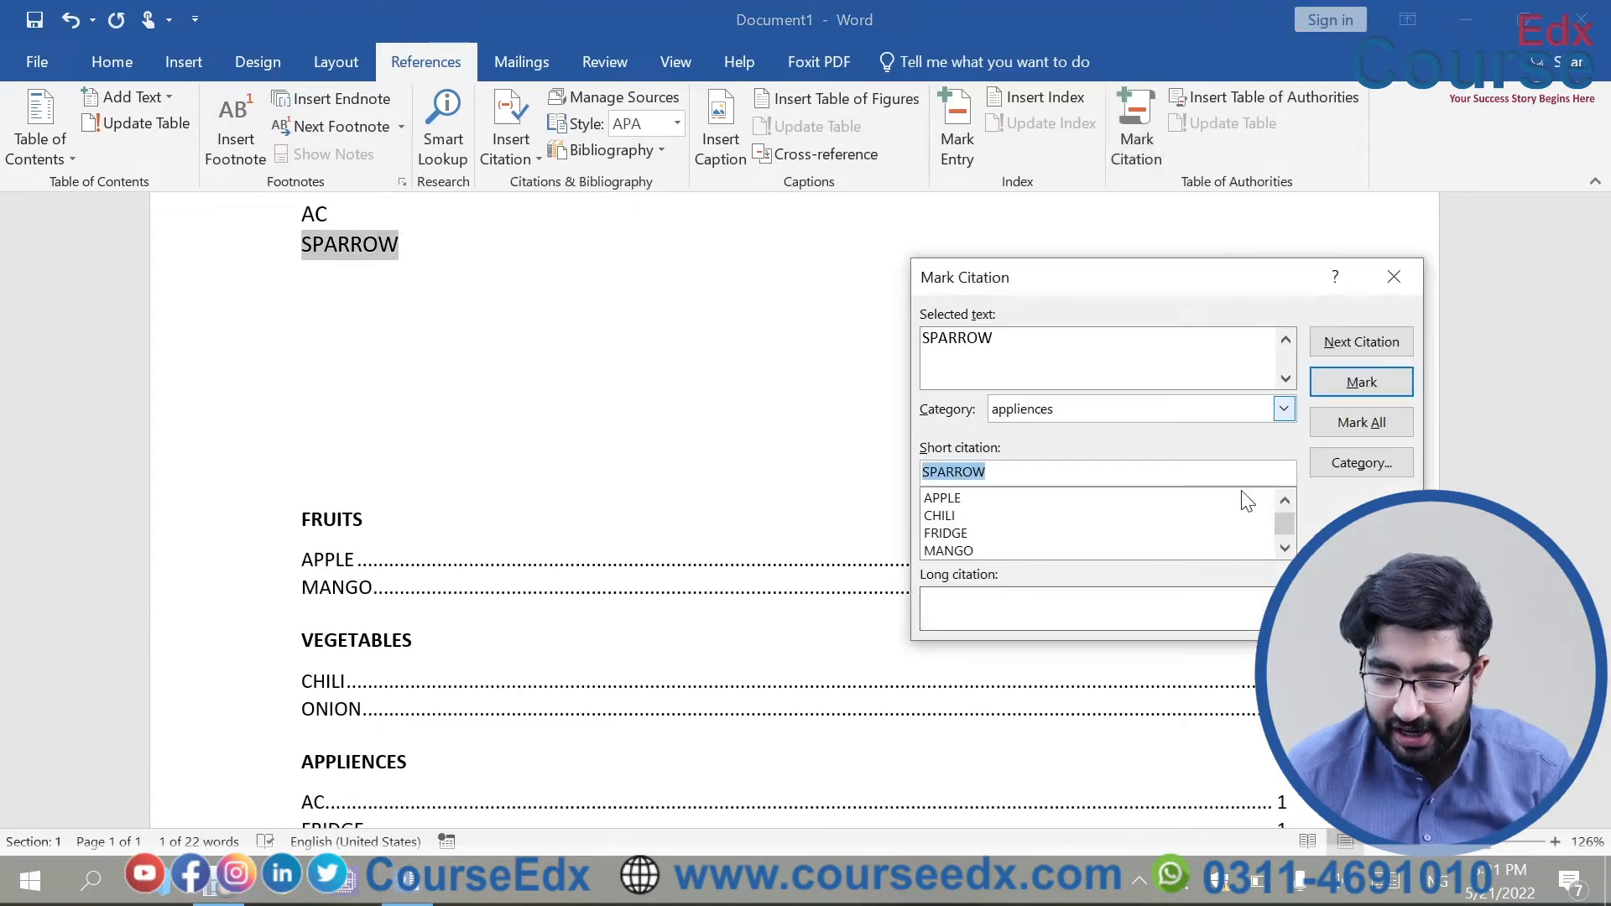
click(1285, 411)
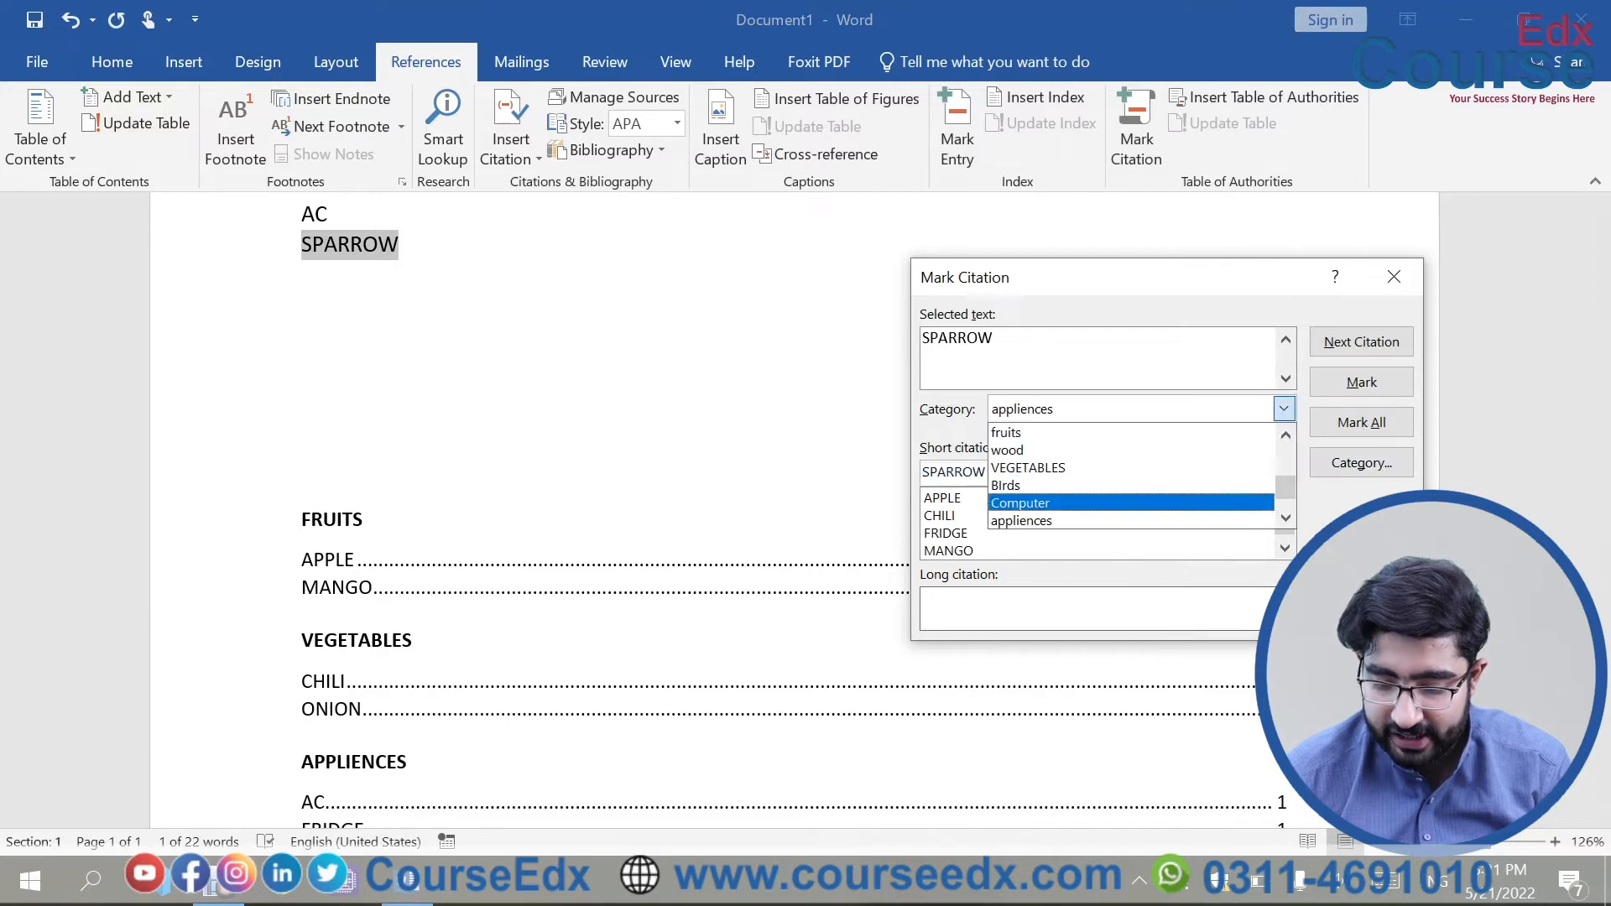
click(1286, 518)
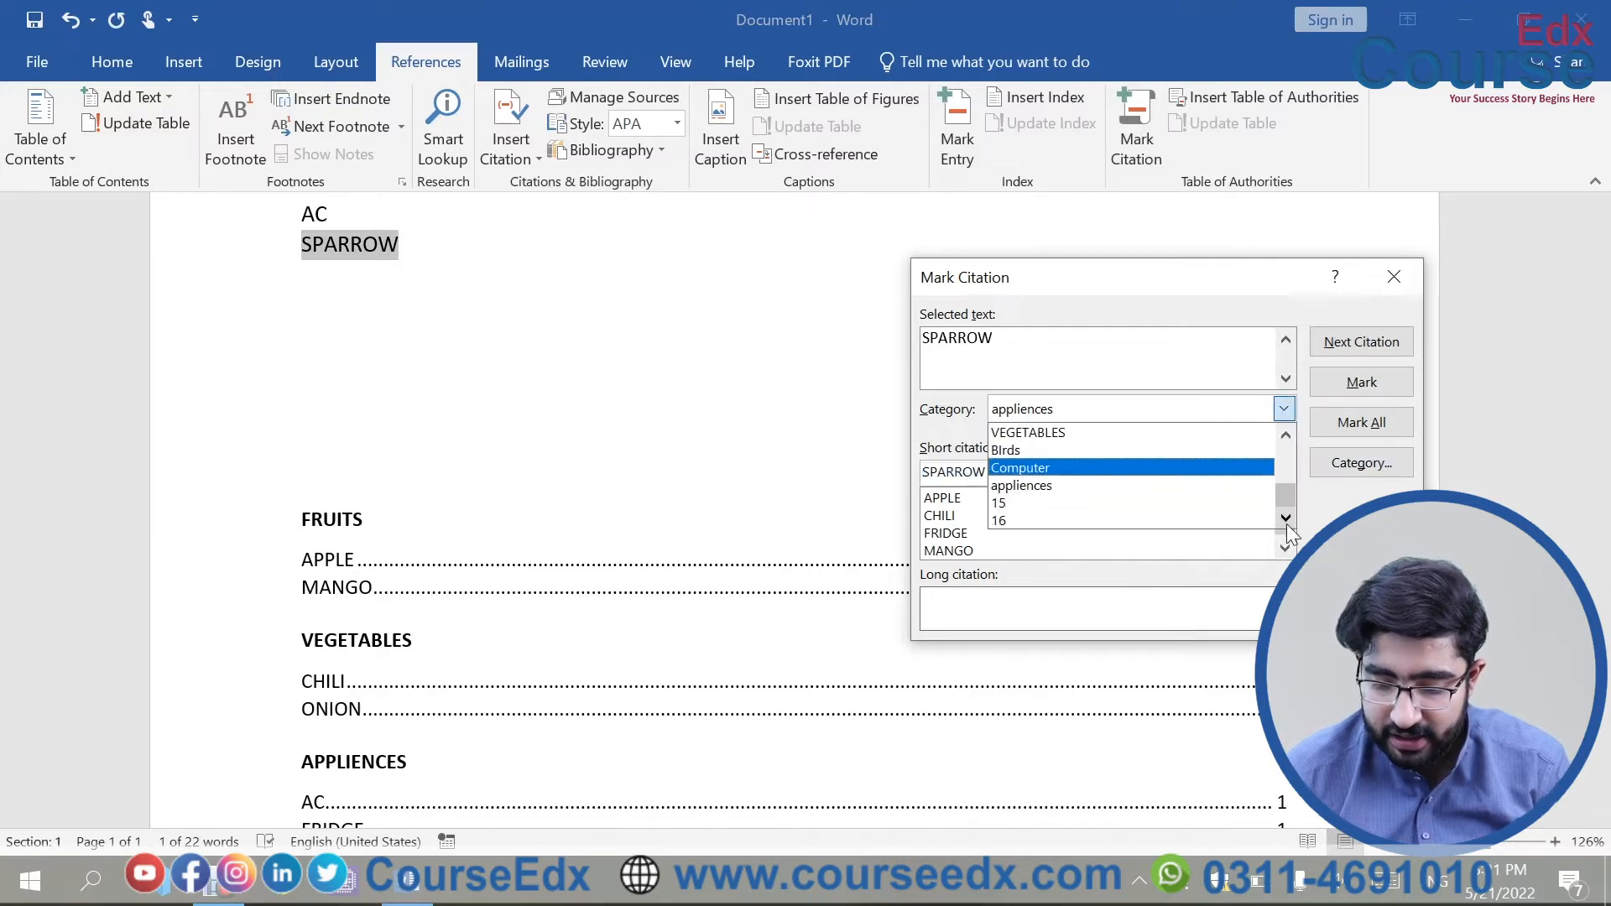
click(1064, 505)
Step: Try to rename citation category 15 as Birdss
click(1361, 463)
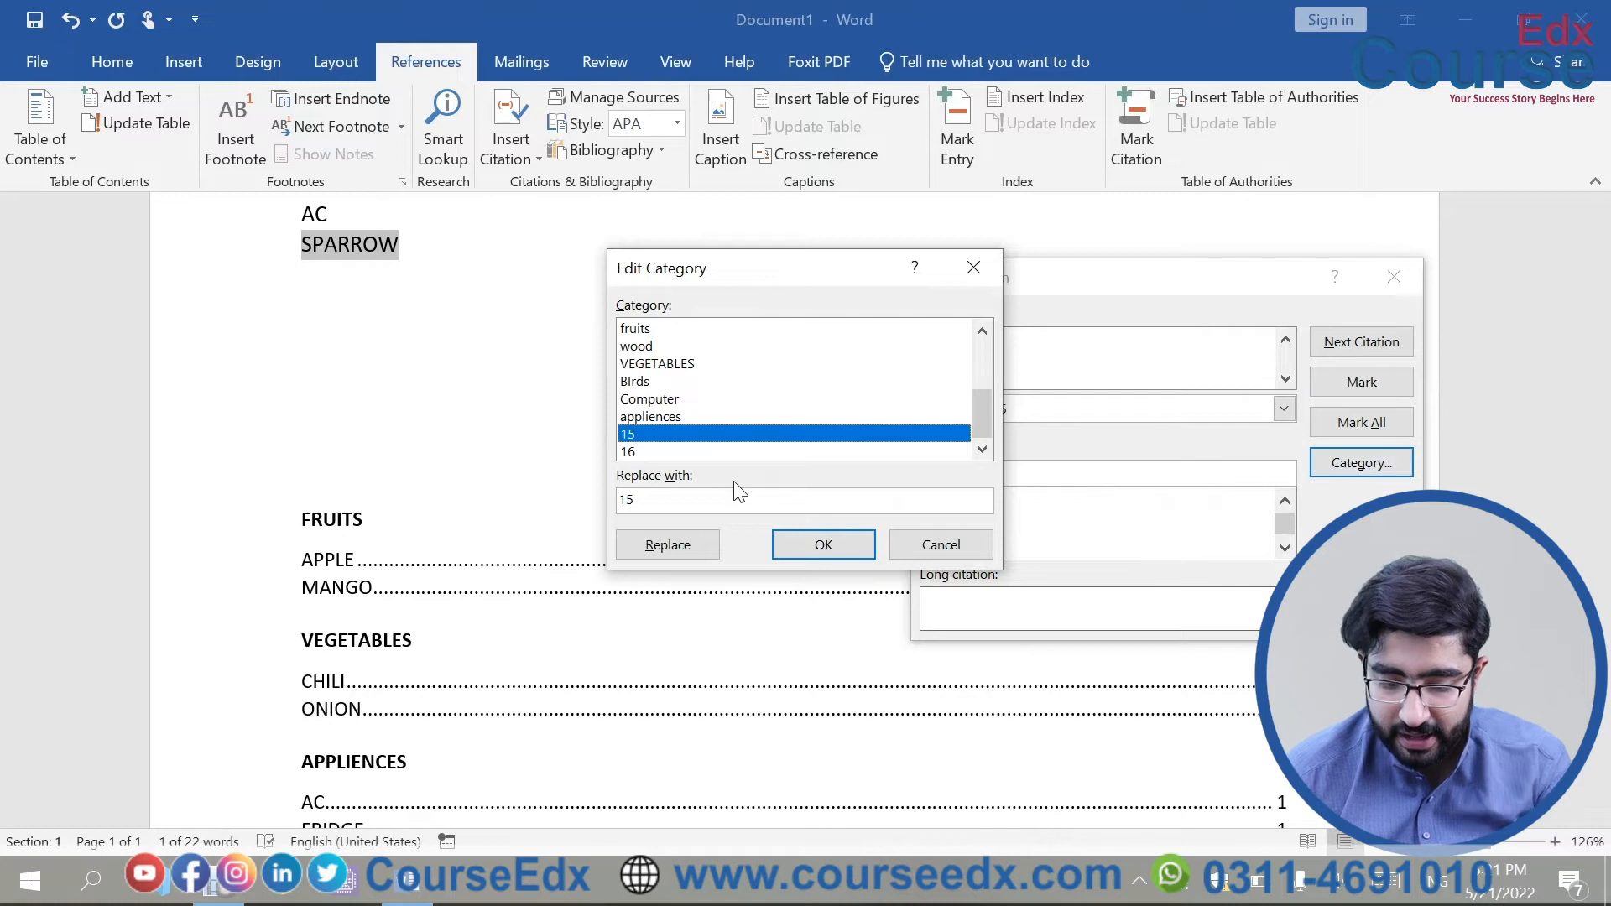
key(Tab)
text(Bird)
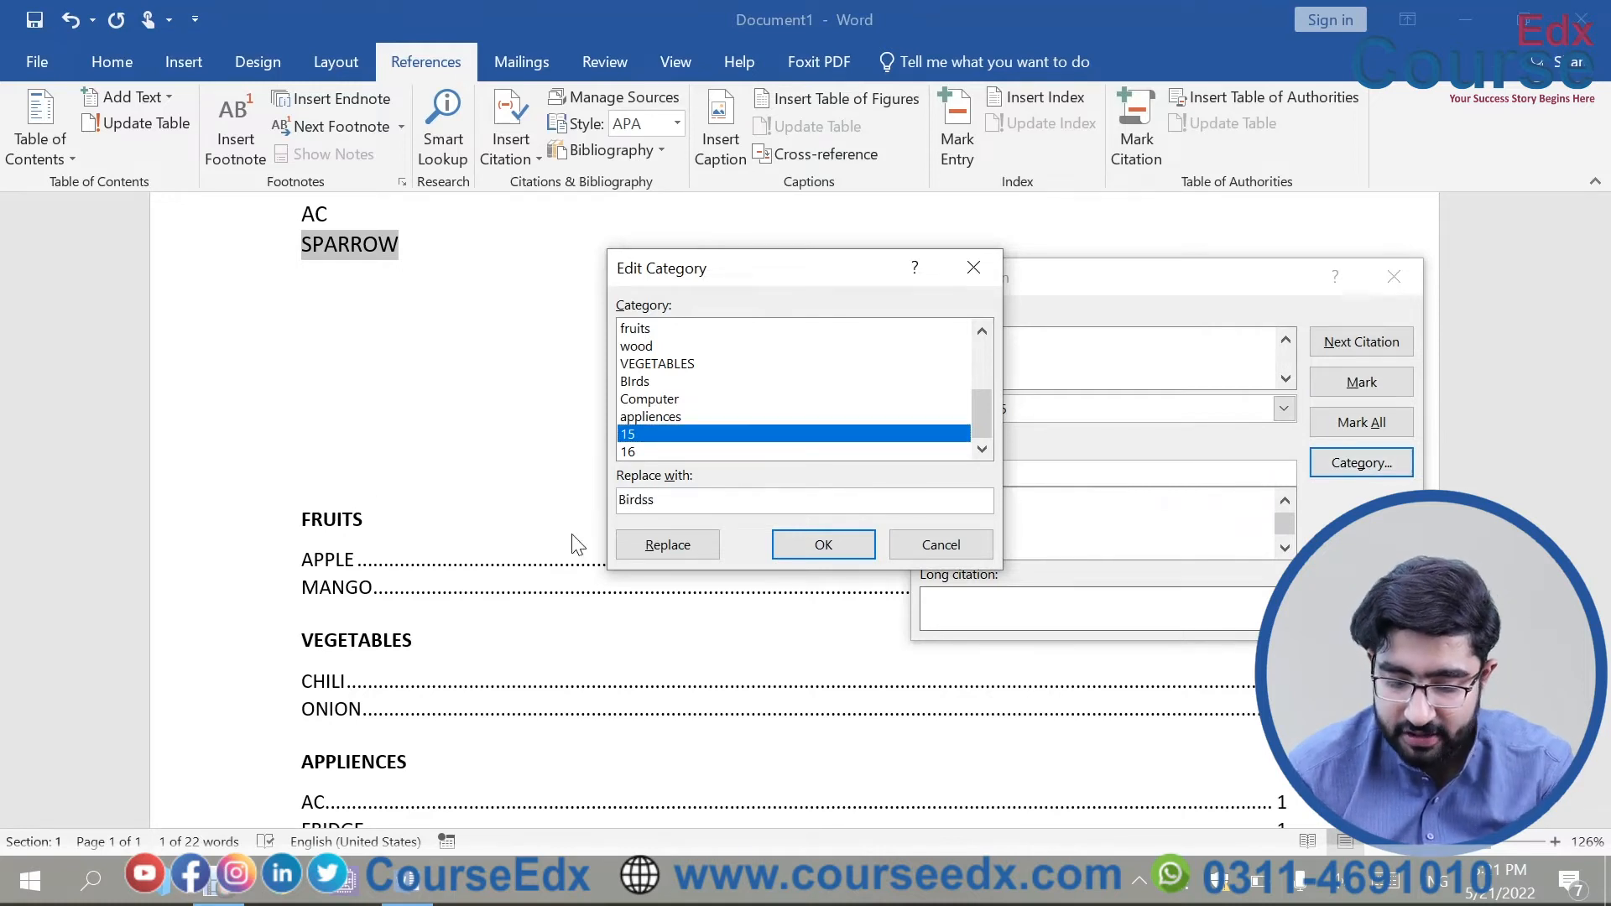
click(822, 551)
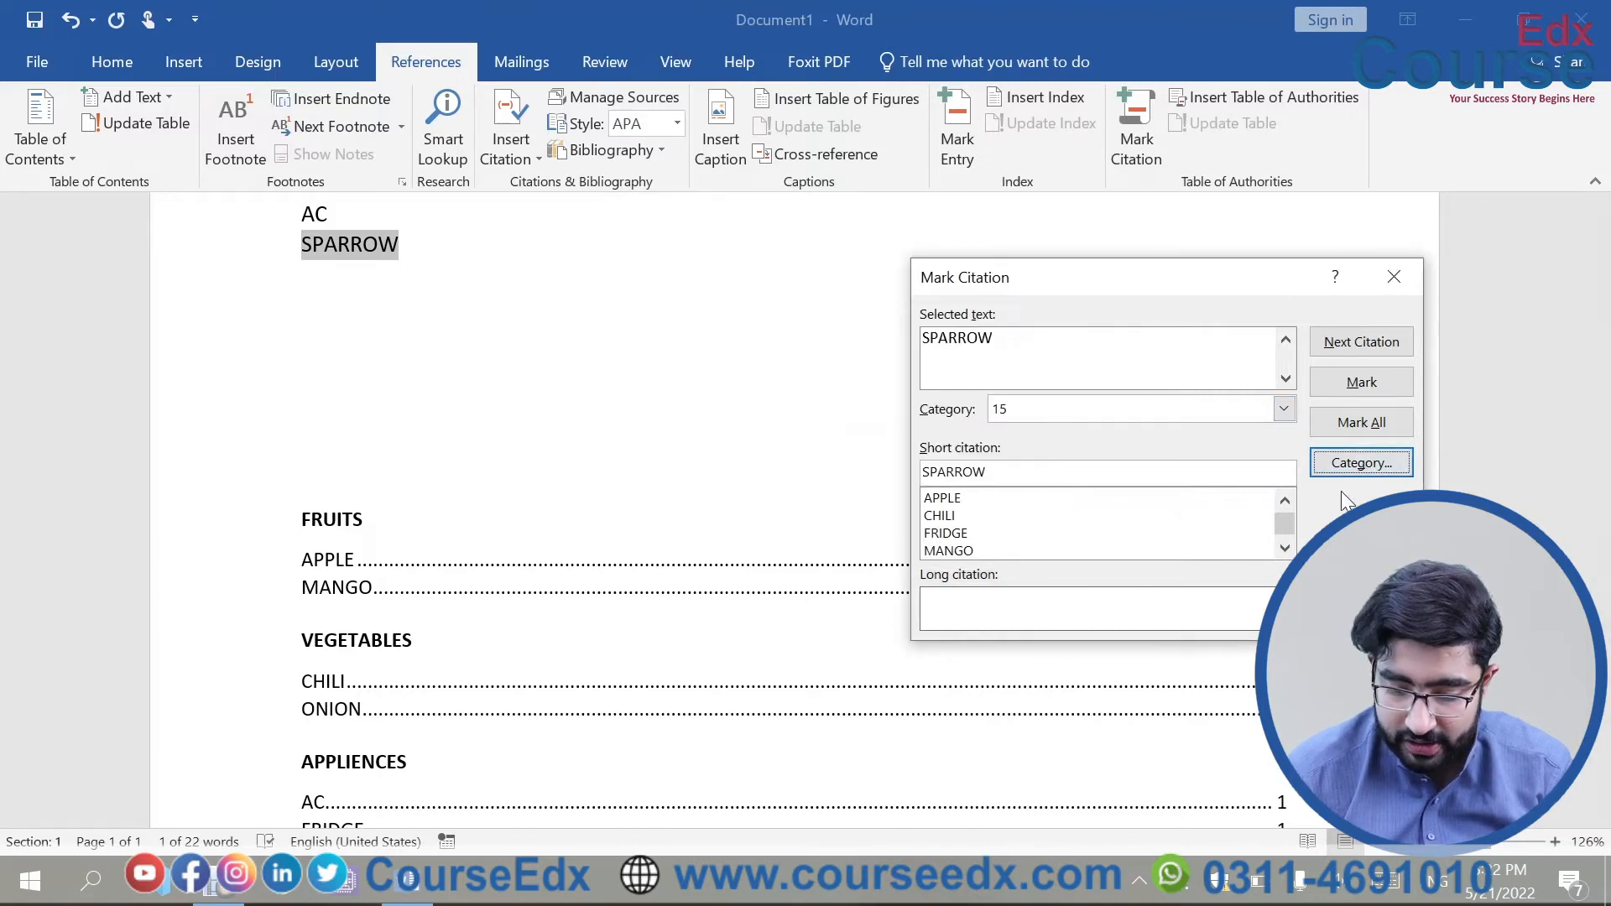
Step: Replace category 15 with BIRDDS, then mark SPARROW as a citation in it and close the Mark Citation dialog
click(1342, 462)
key(Tab)
key(BackSpace)
text(BIRDDS)
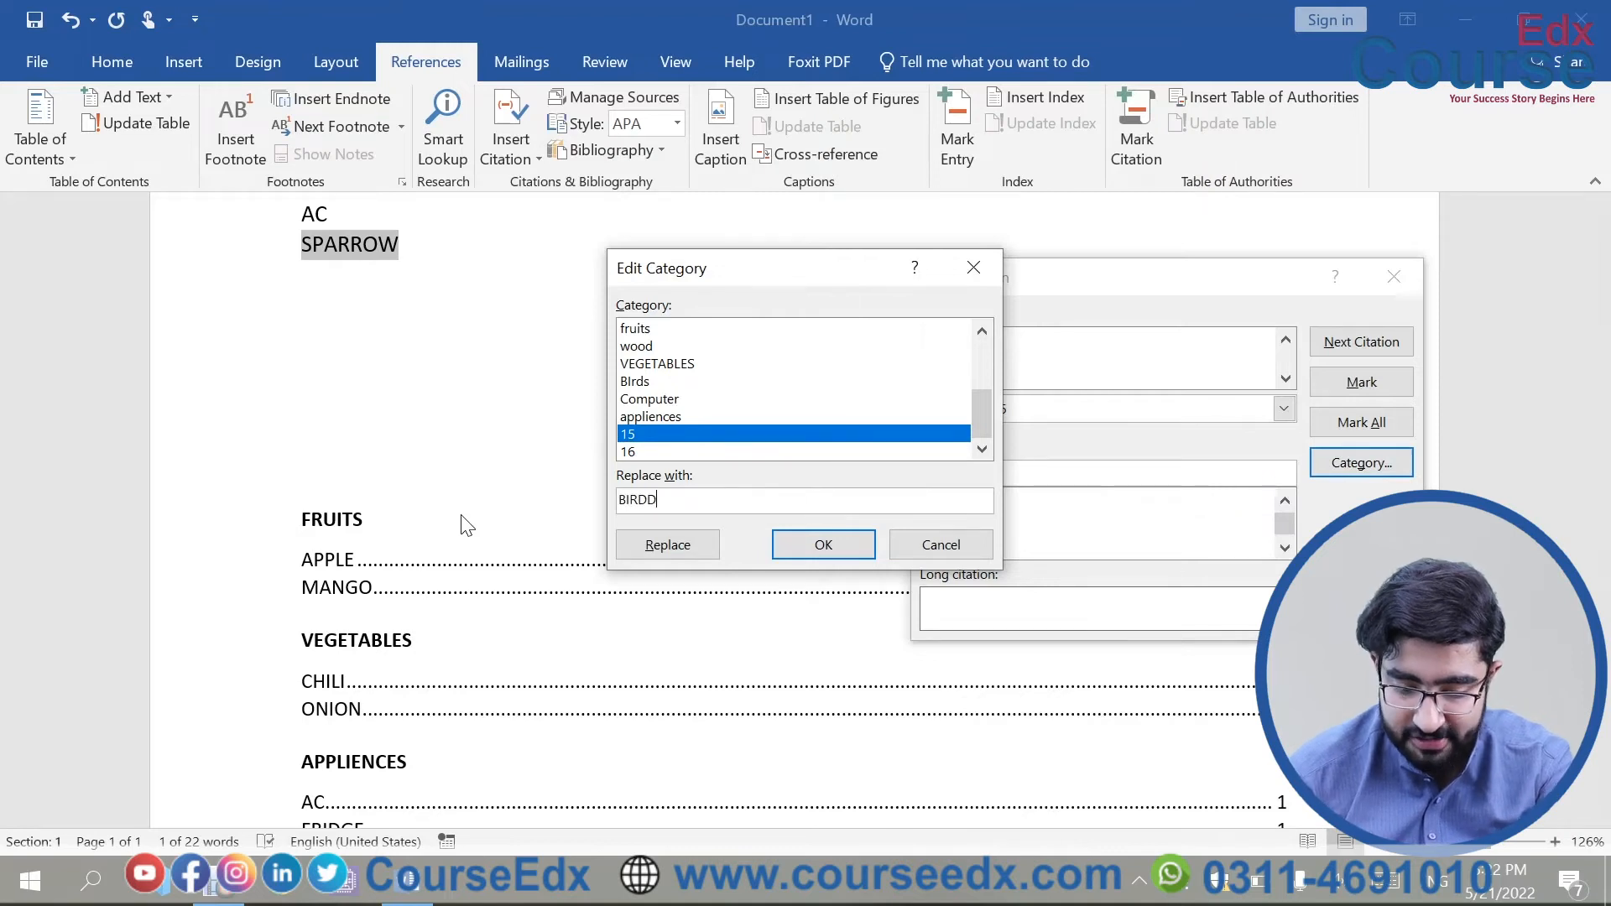
click(696, 551)
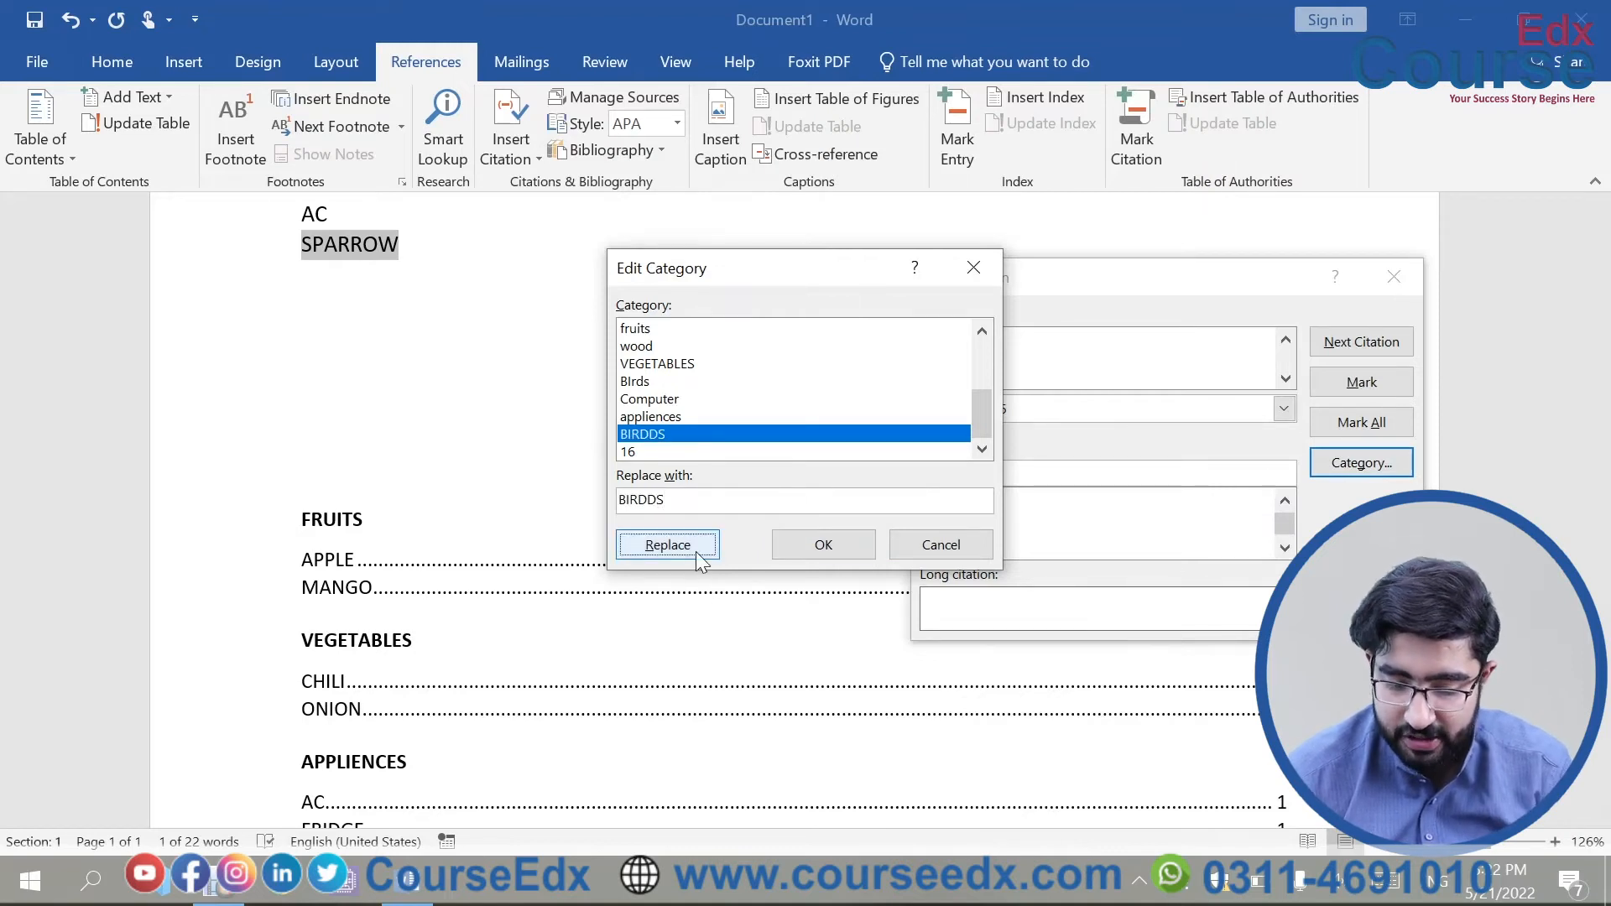
click(808, 535)
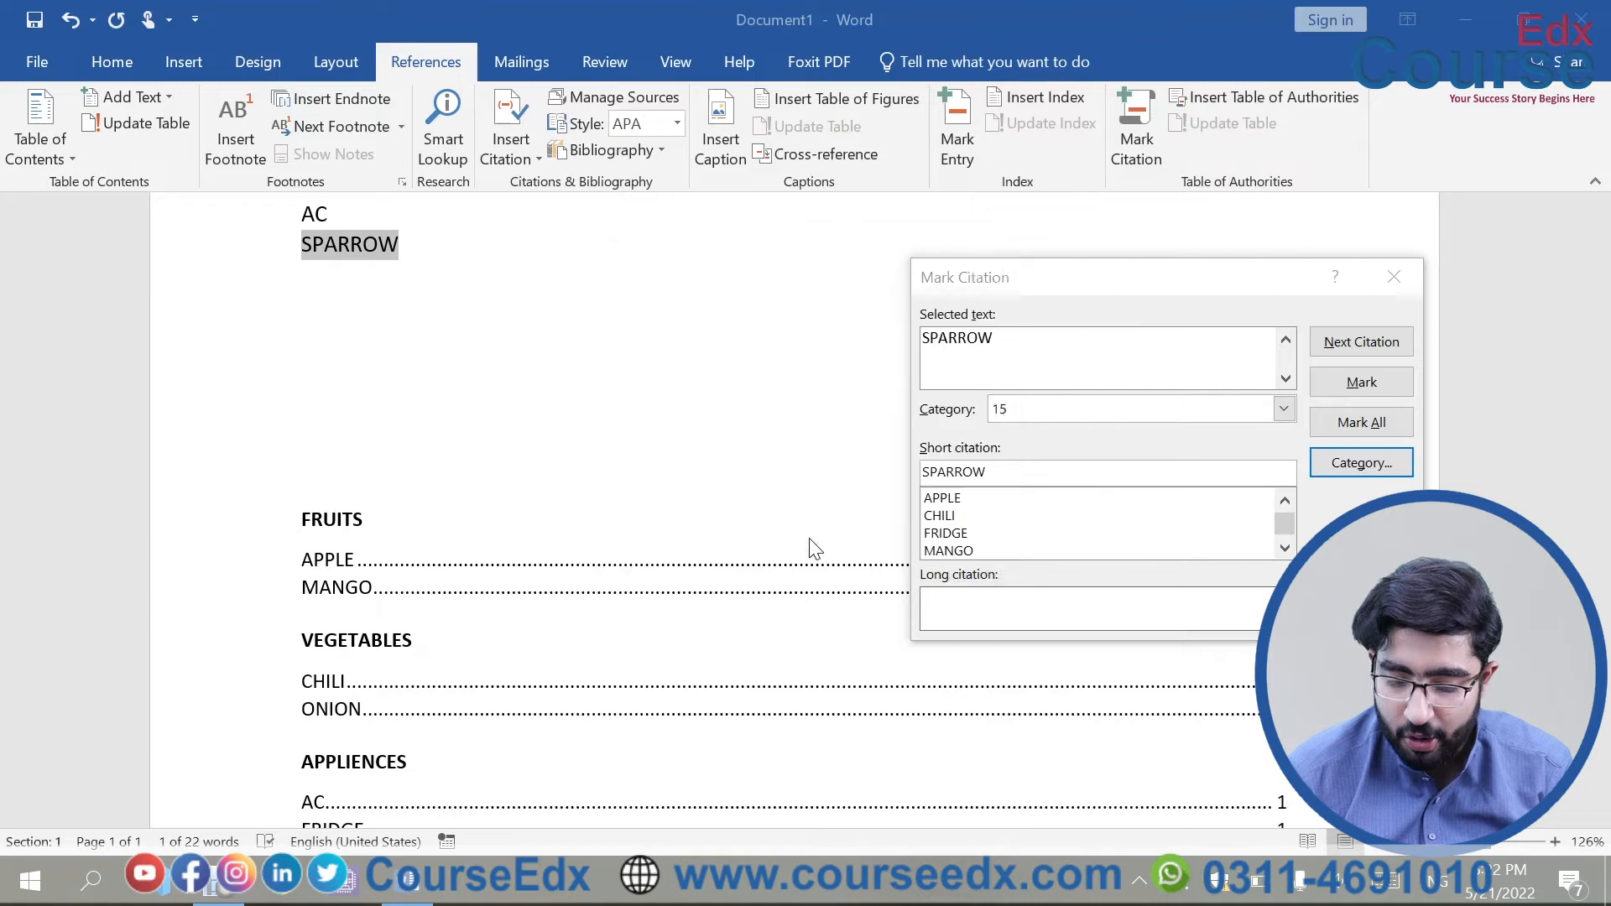
click(1327, 384)
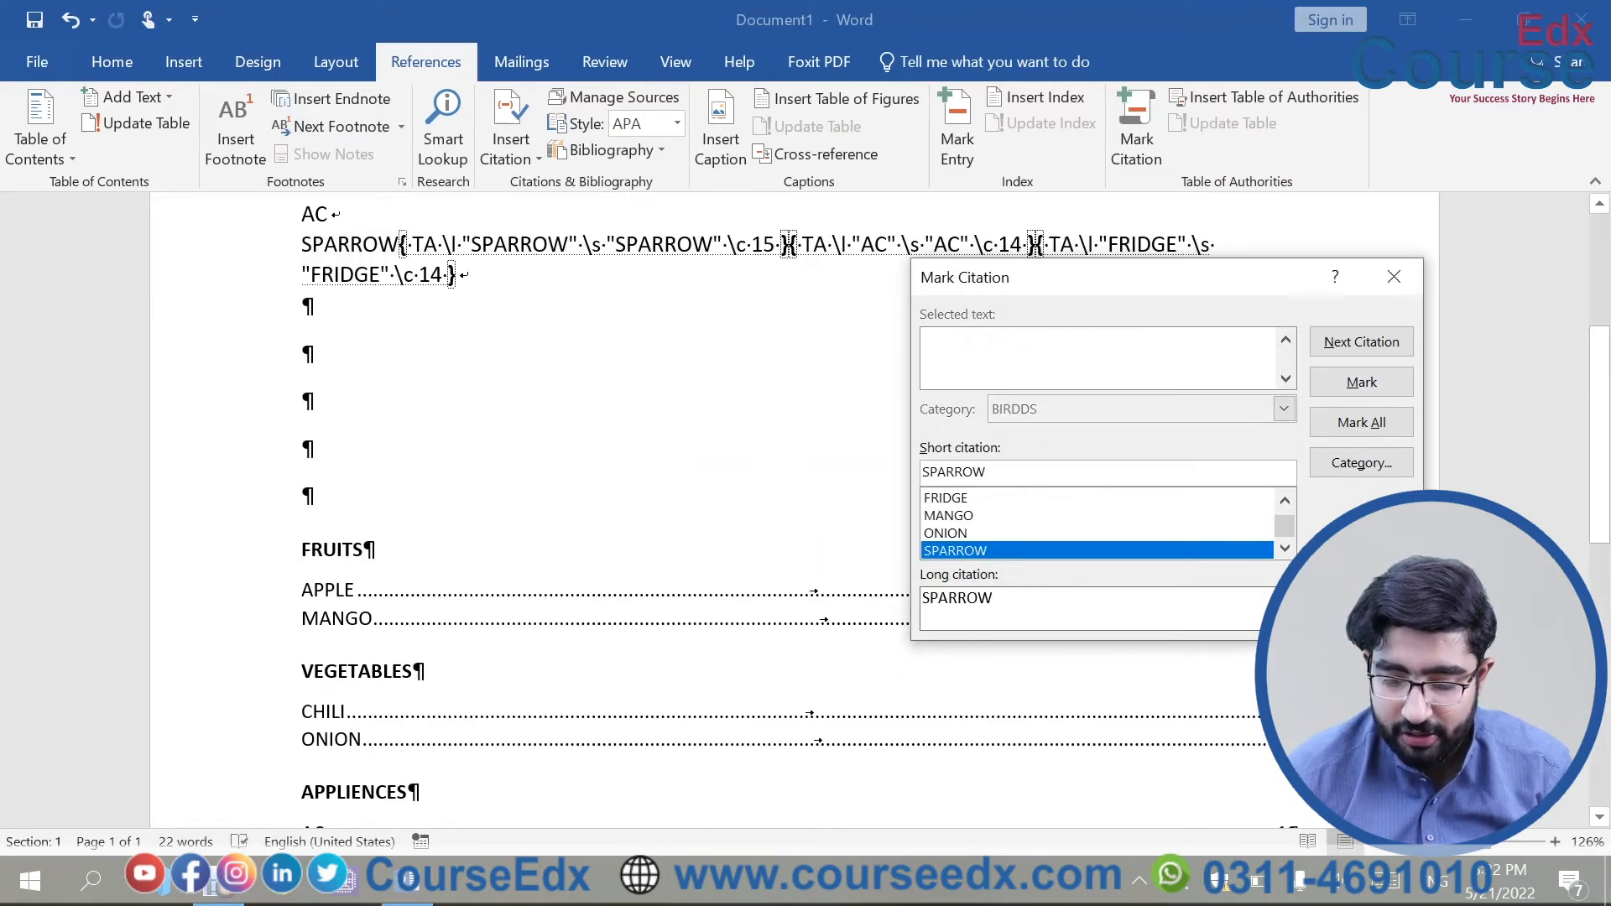
click(1361, 615)
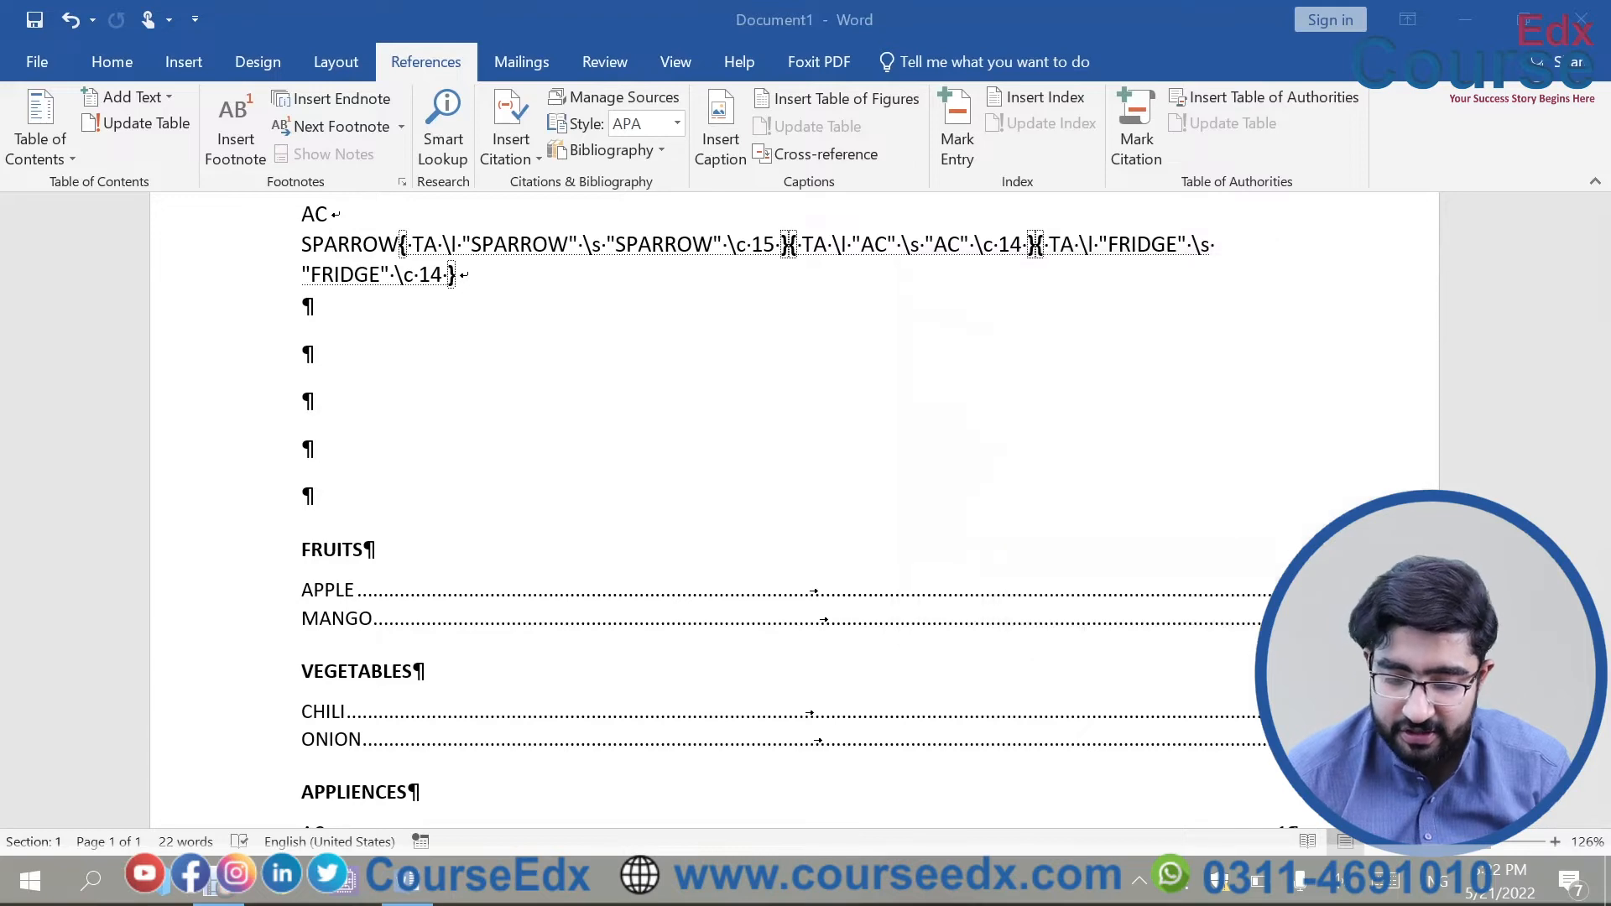
Step: Compare the entries in the table of authorities with the citation codes in the word list
scroll(1360, 616, down, 3)
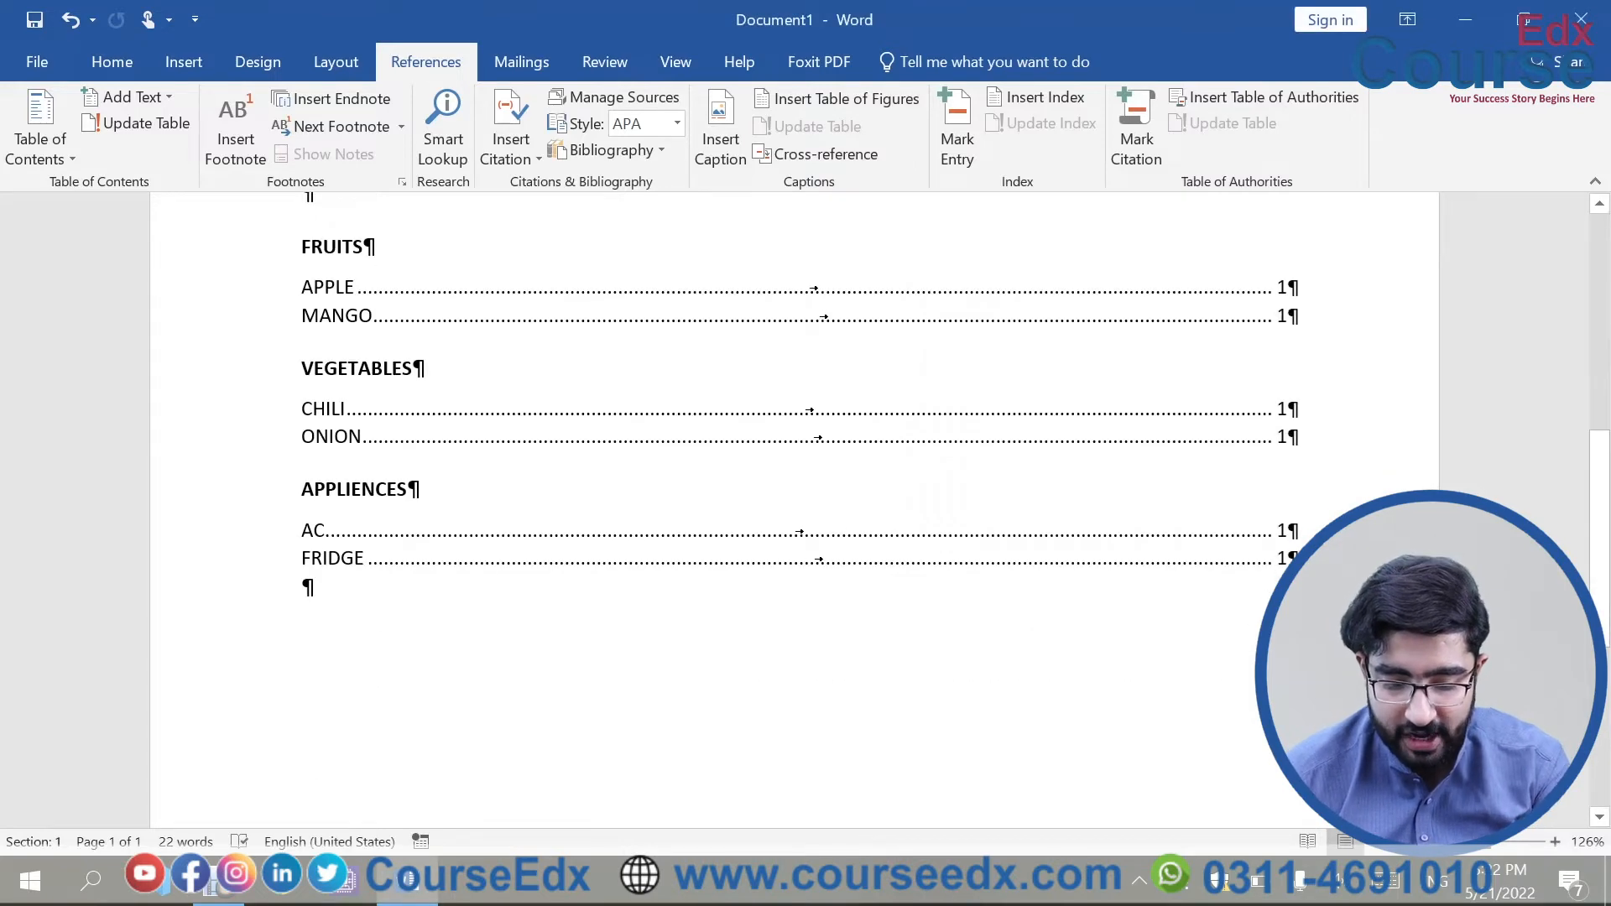
drag(1351, 612, 206, 252)
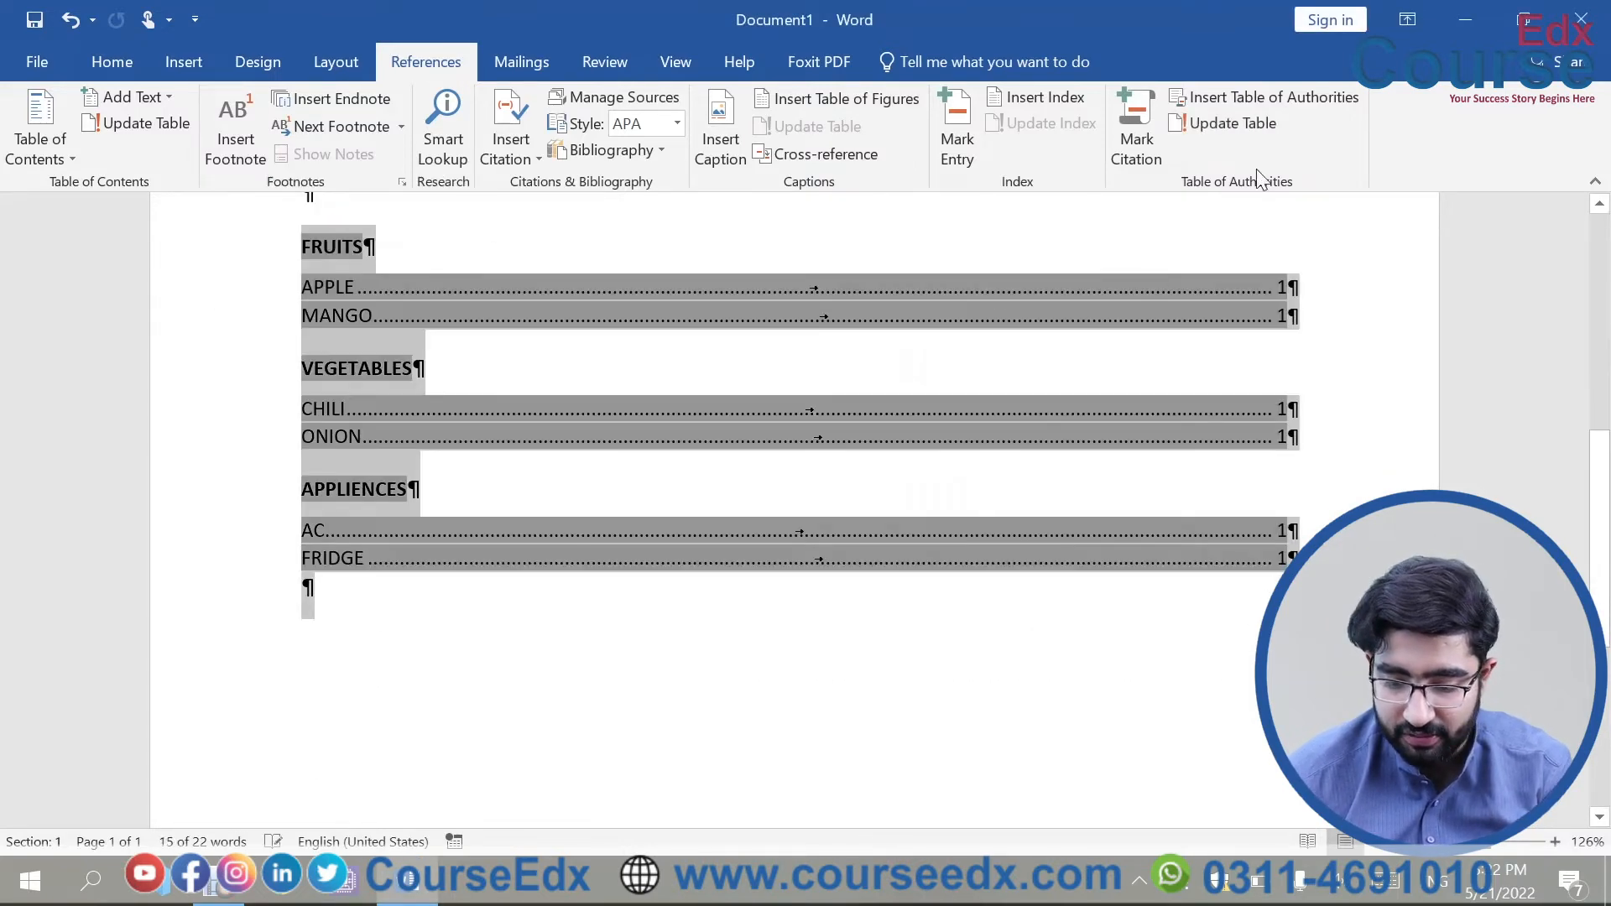
scroll(742, 493, up, 3)
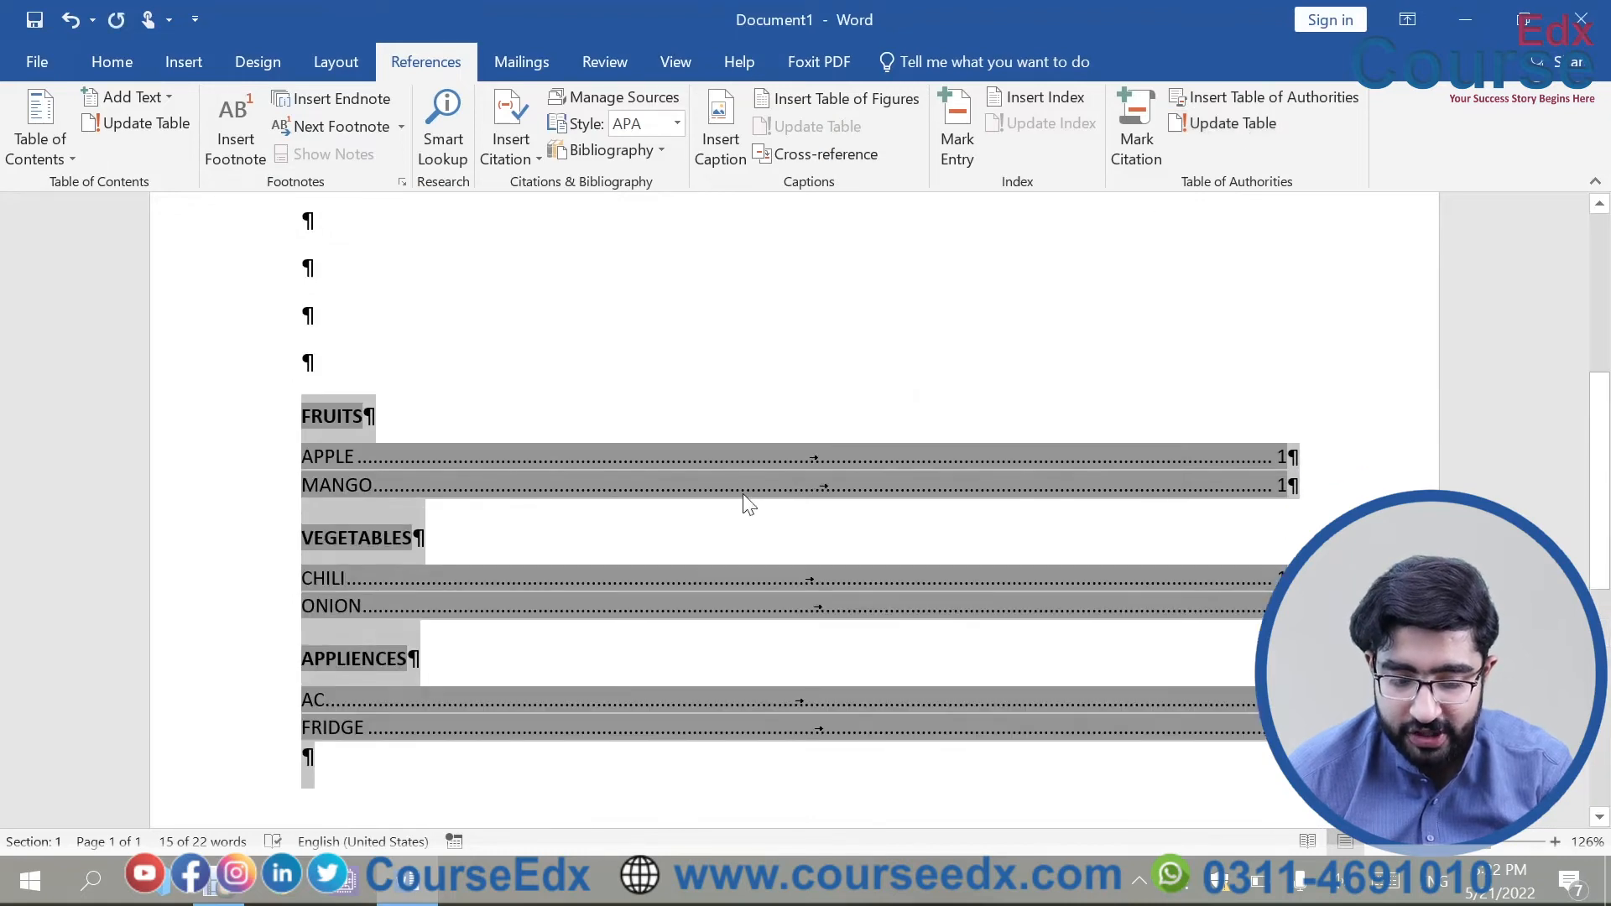
scroll(743, 493, up, 2)
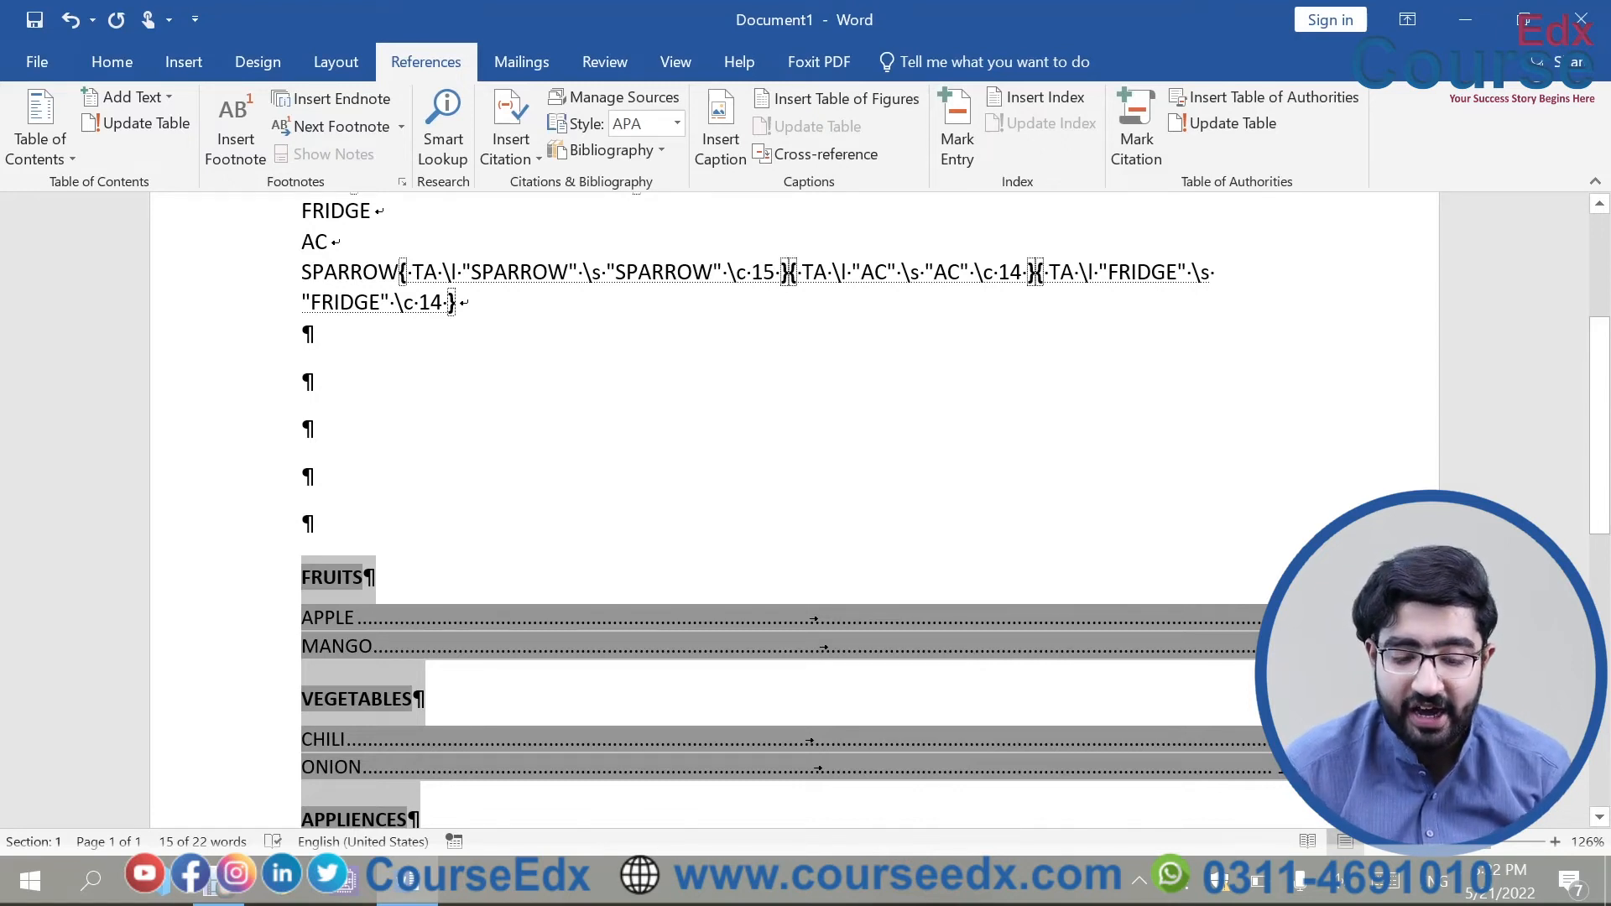
click(304, 429)
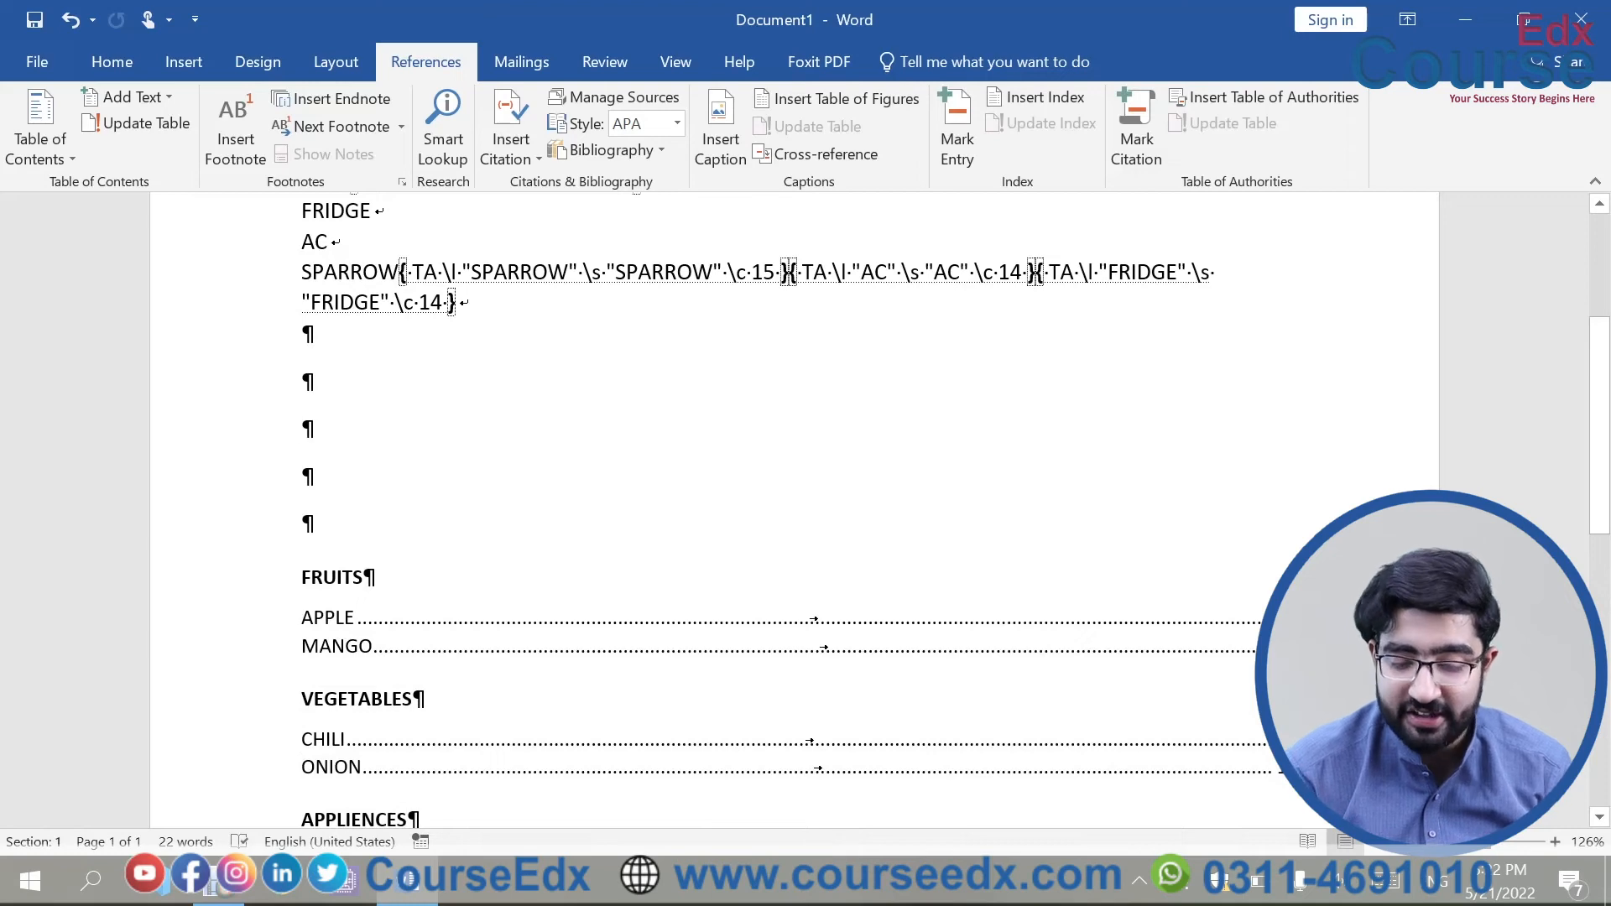
scroll(794, 503, down, 3)
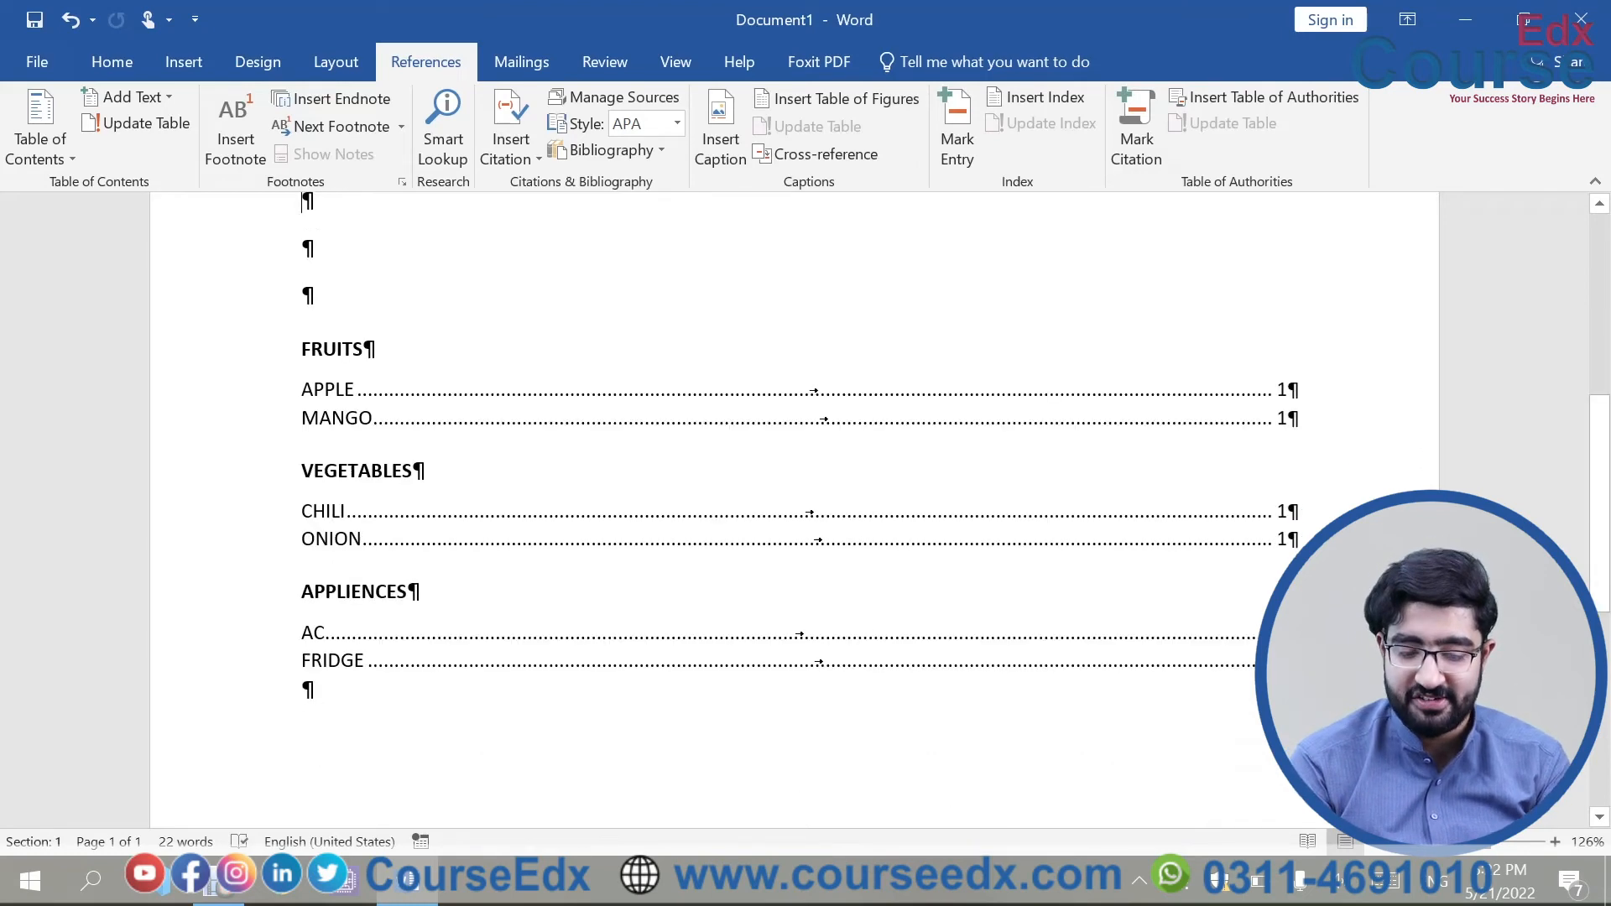
scroll(793, 504, up, 4)
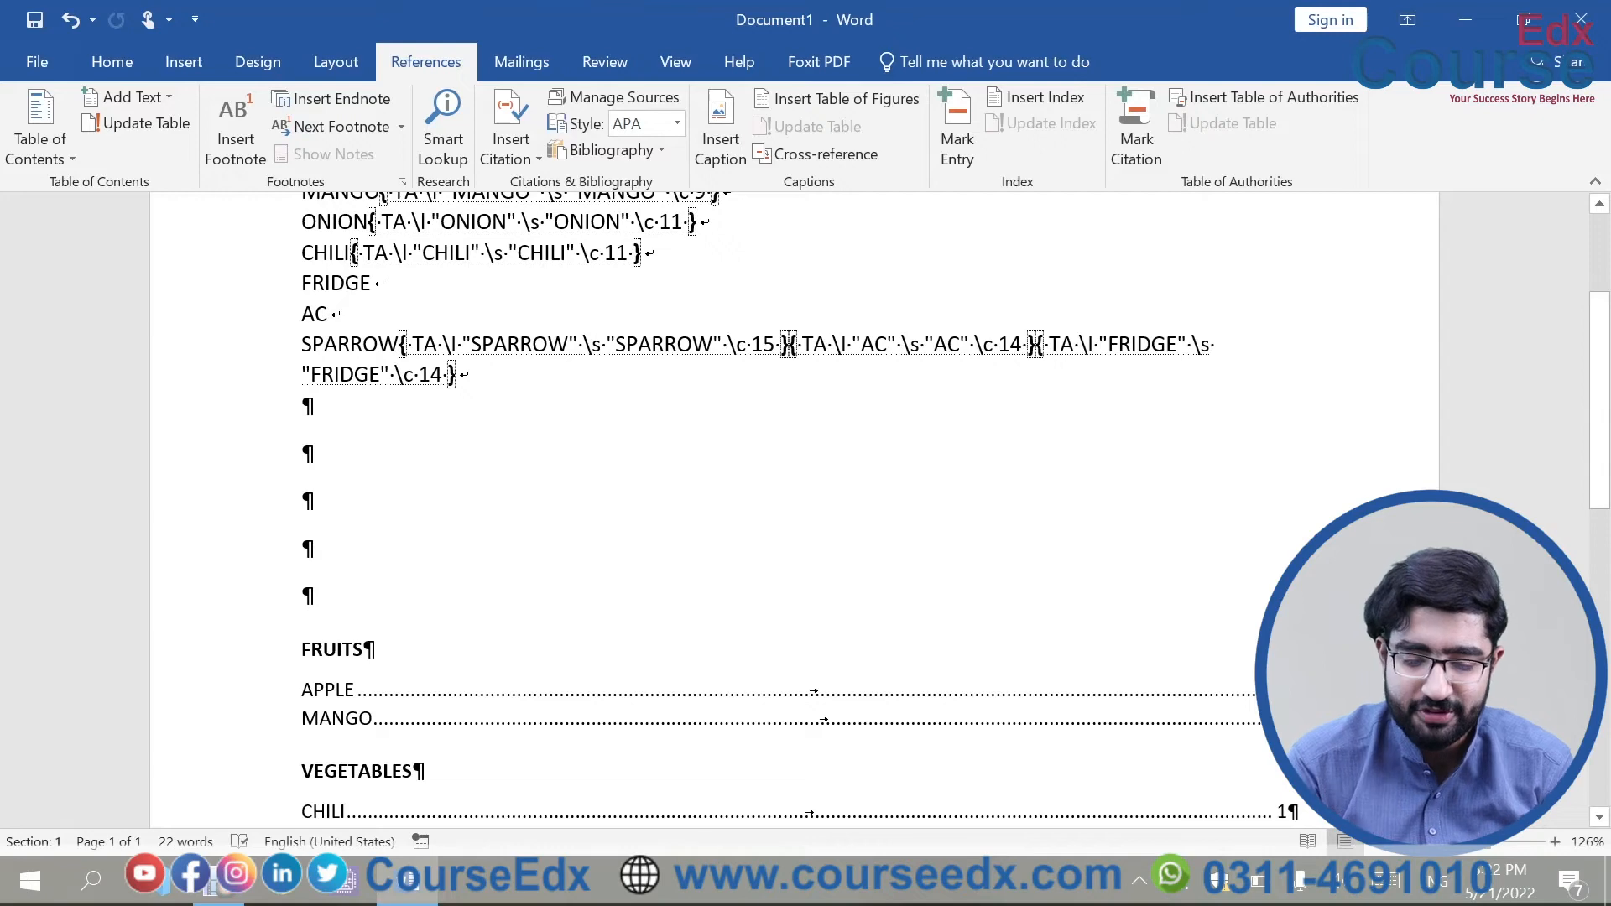
scroll(793, 504, down, 1)
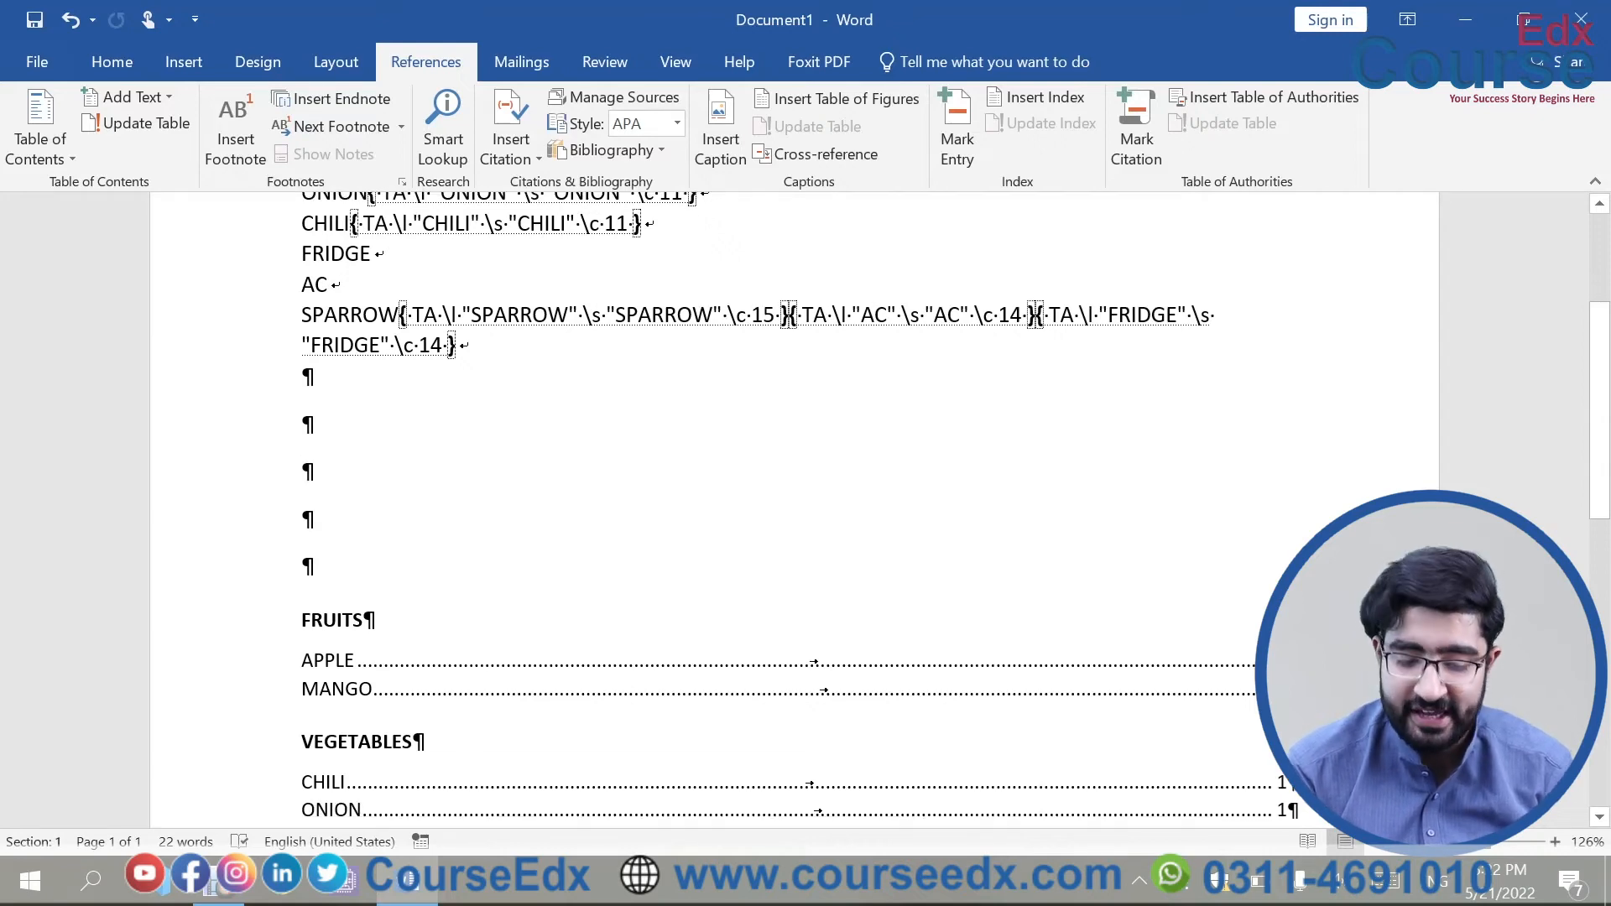
Step: Hide the formatting marks for the whole document and select the word SPARROW
key(ctrl+a)
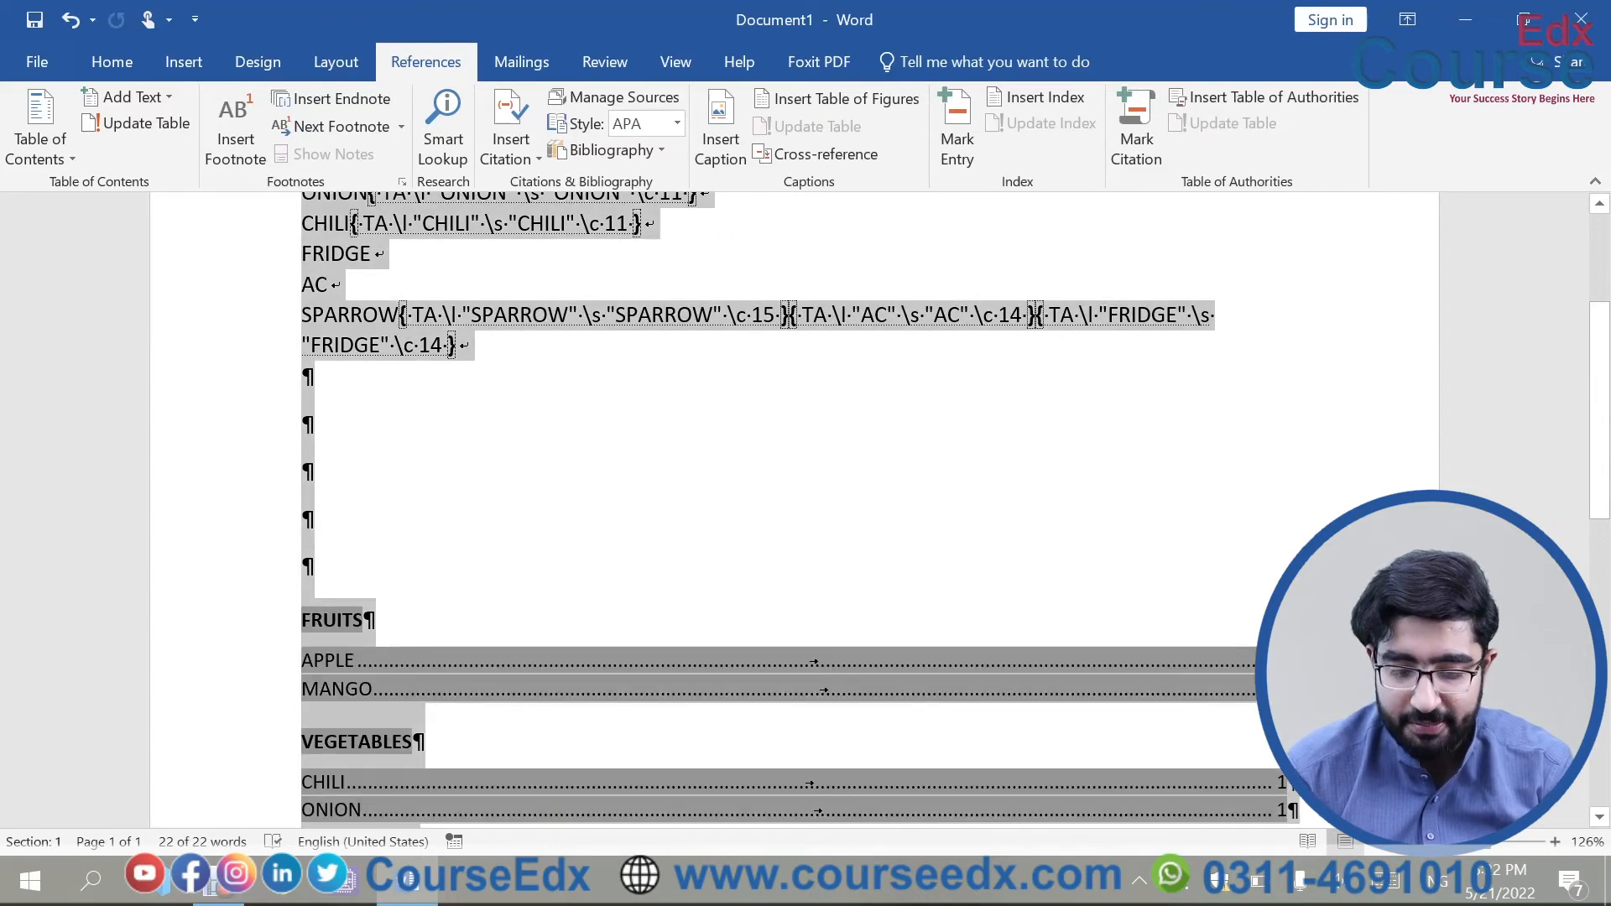
click(133, 63)
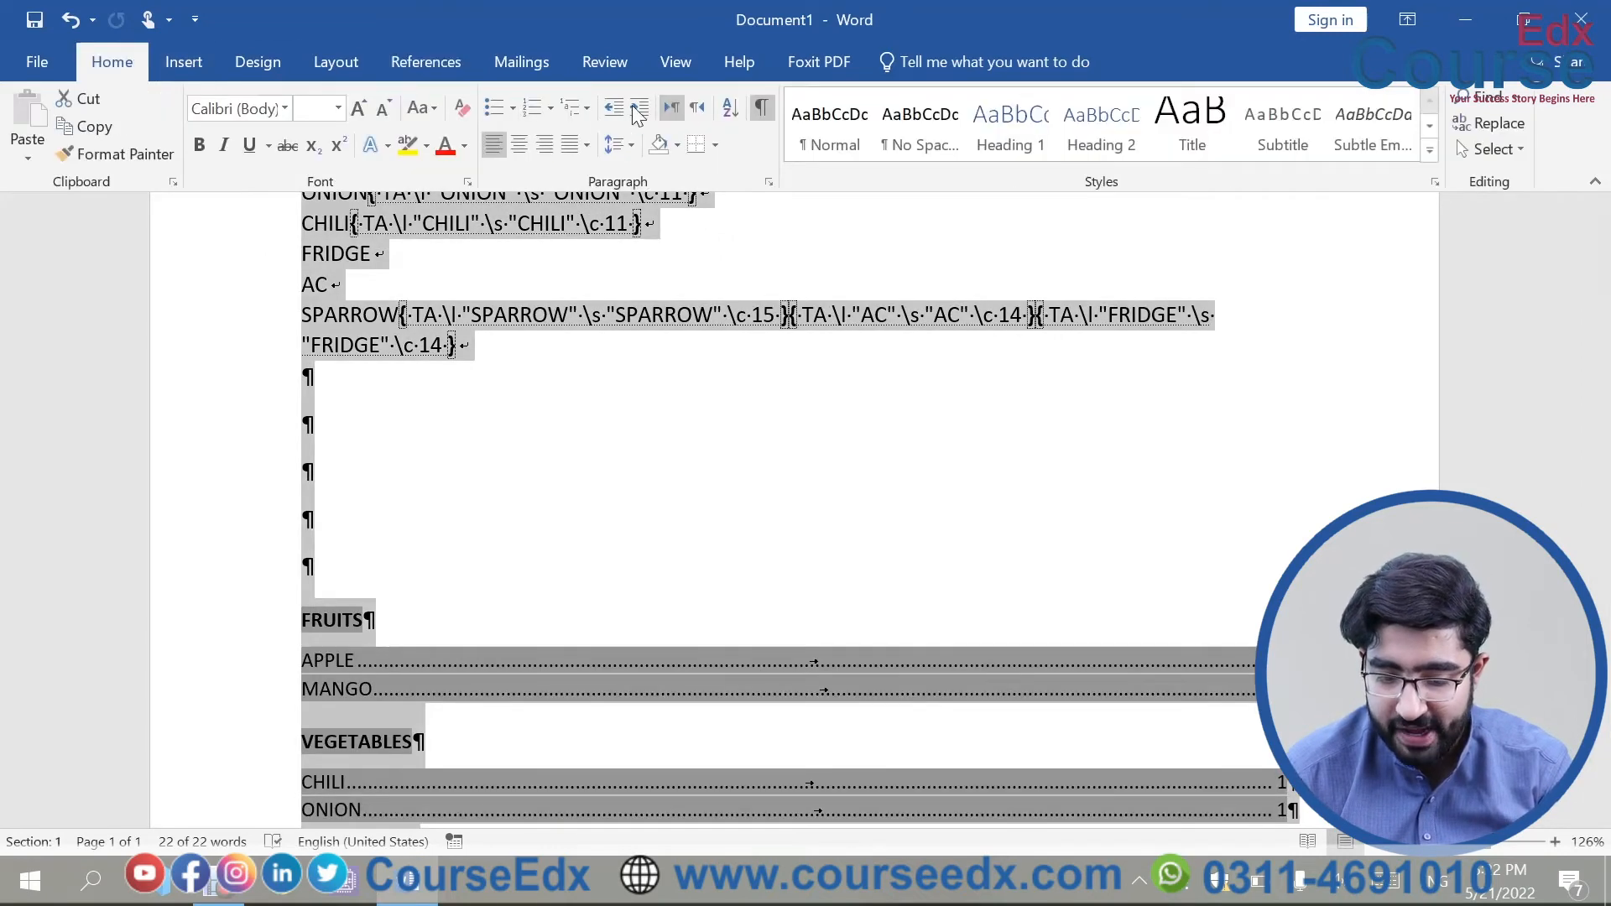
click(764, 108)
click(644, 403)
double_click(349, 315)
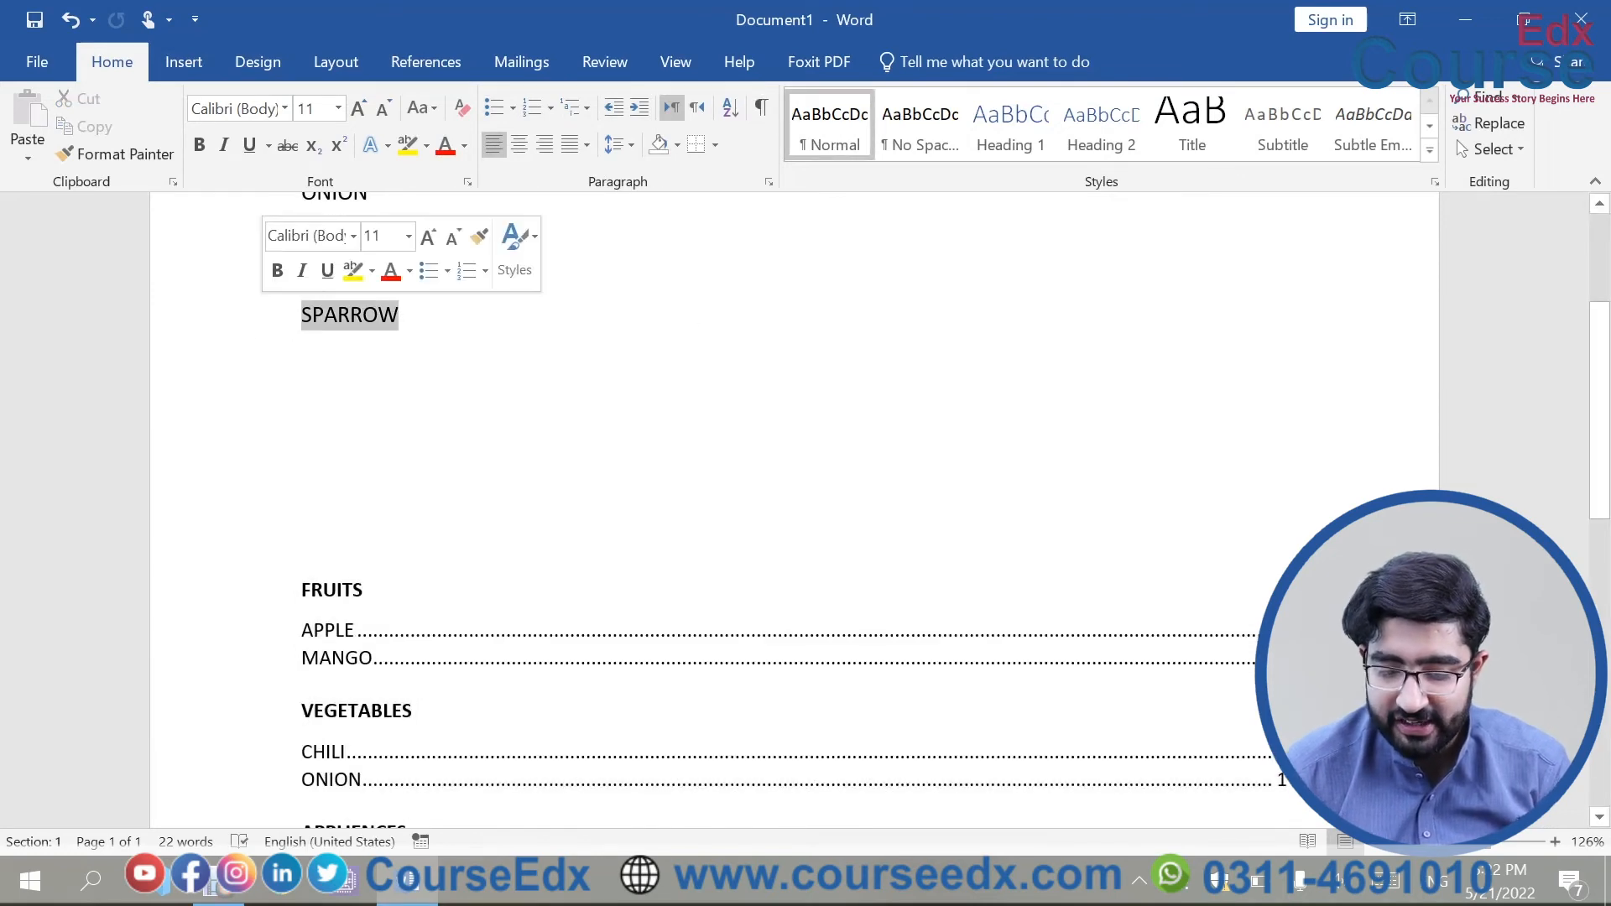
Step: Try to update the whole table of authorities, from FRUITS through APPLIENCES, to include the SPARROW citation
scroll(788, 504, down, 3)
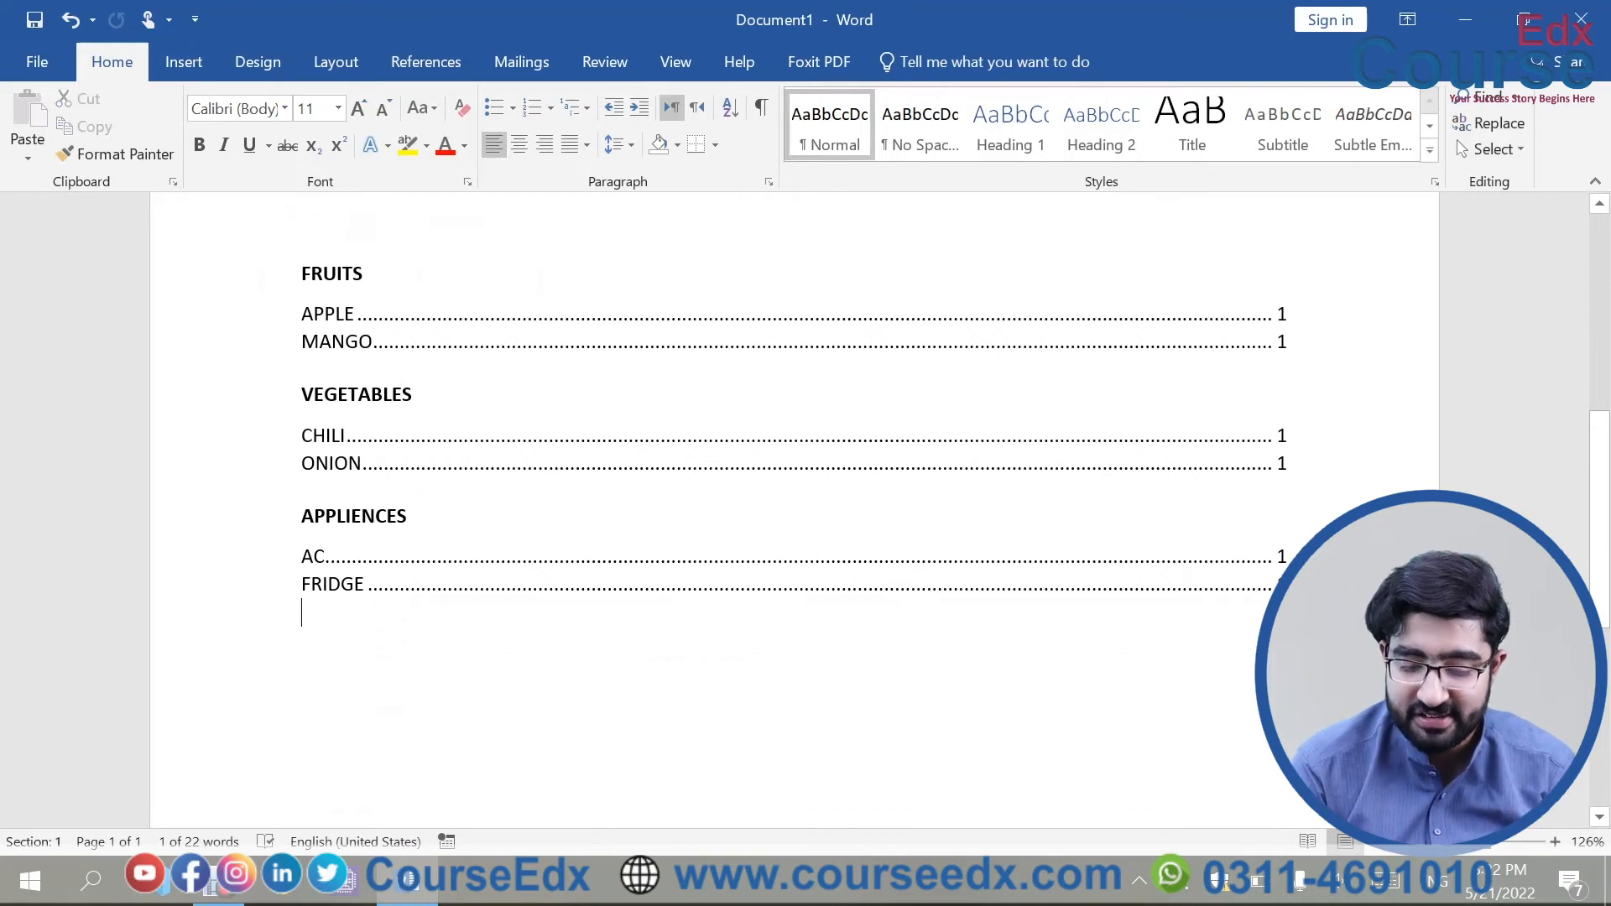
drag(307, 614, 295, 273)
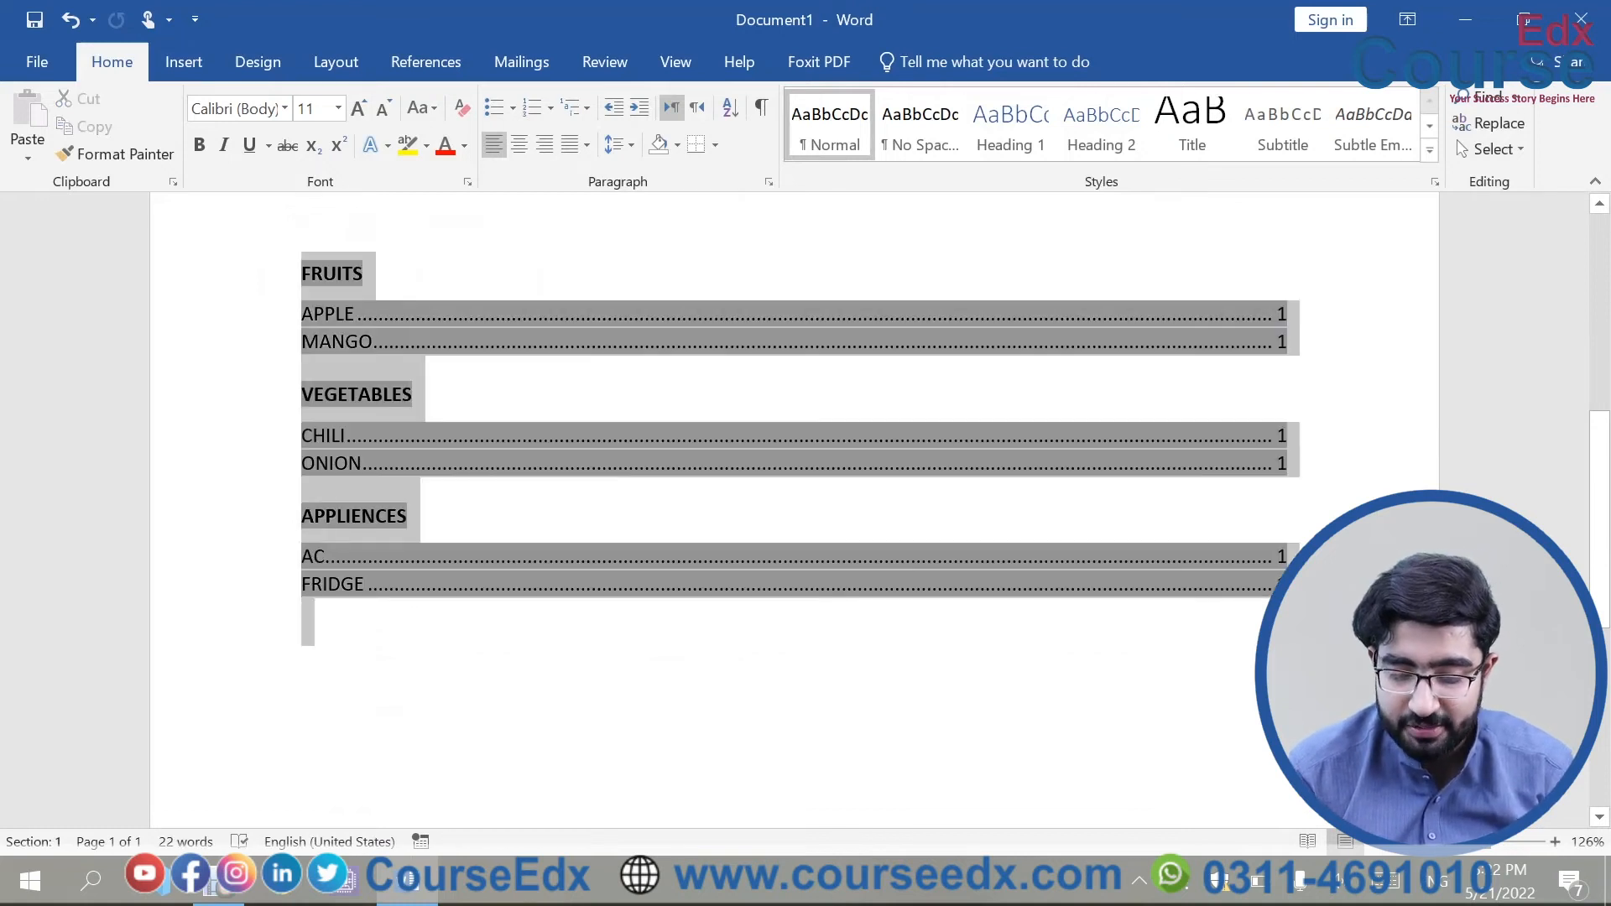
click(426, 63)
click(1230, 113)
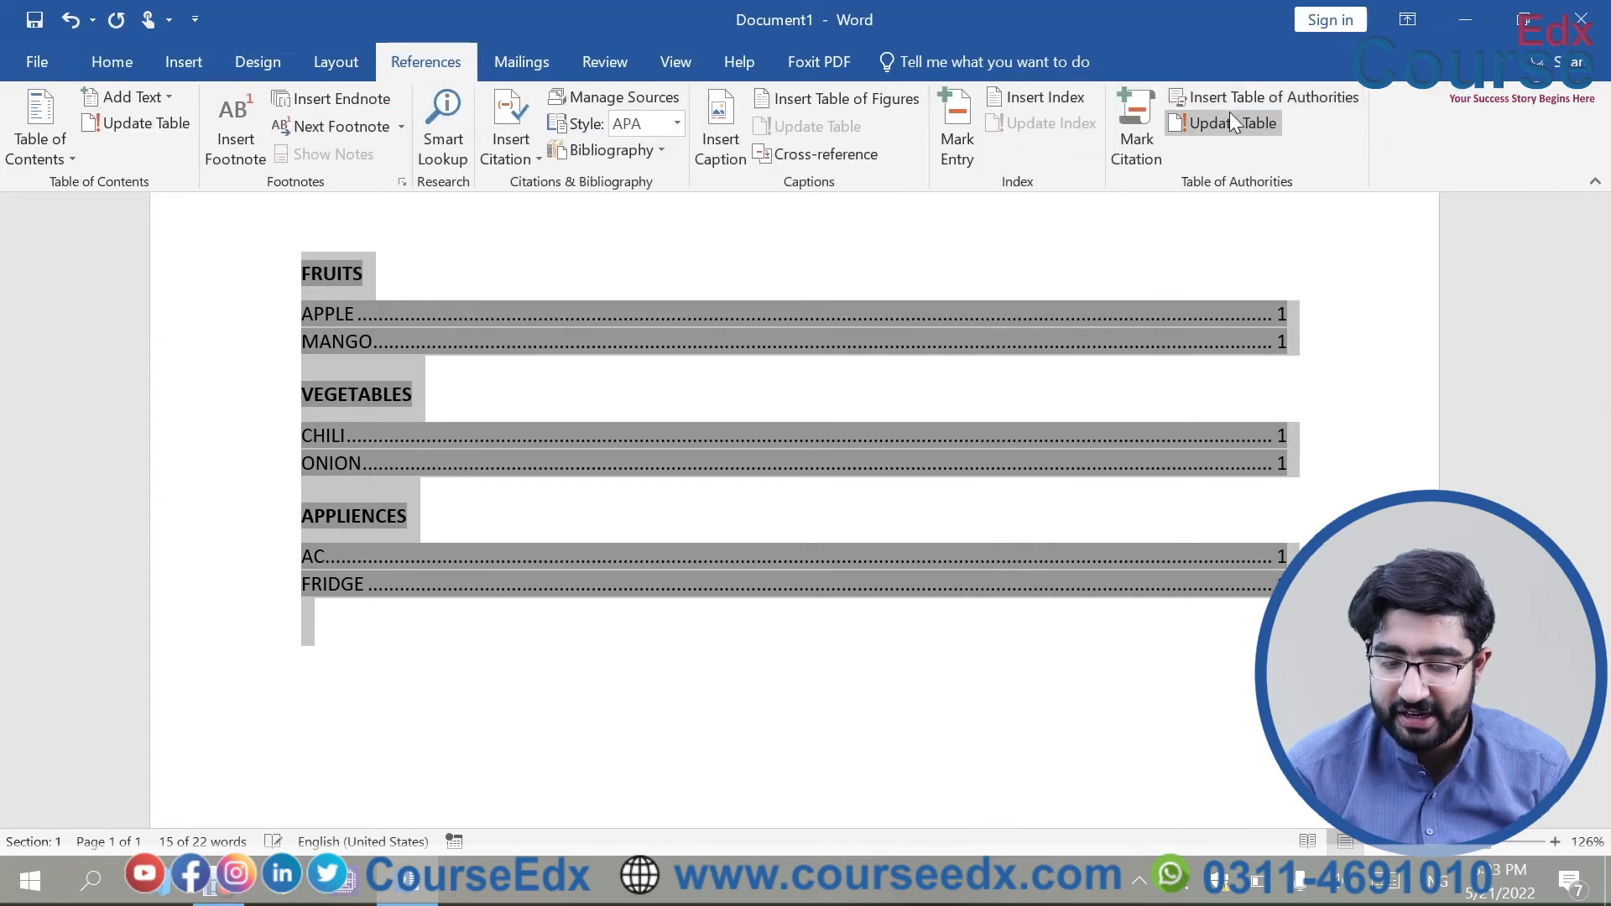
click(930, 601)
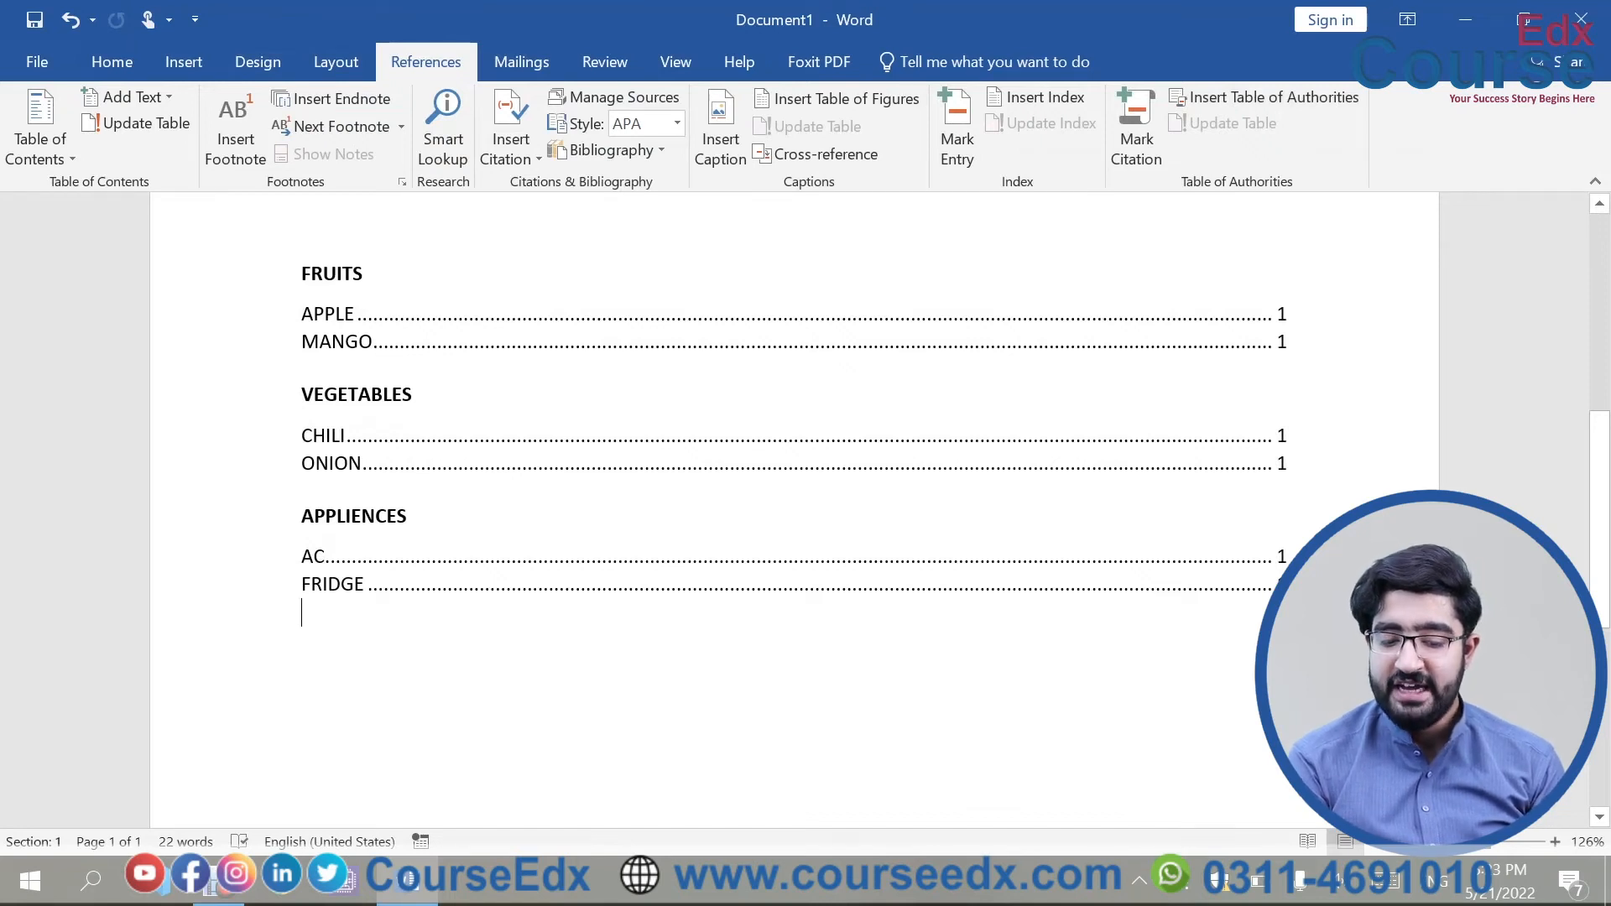
scroll(794, 503, up, 5)
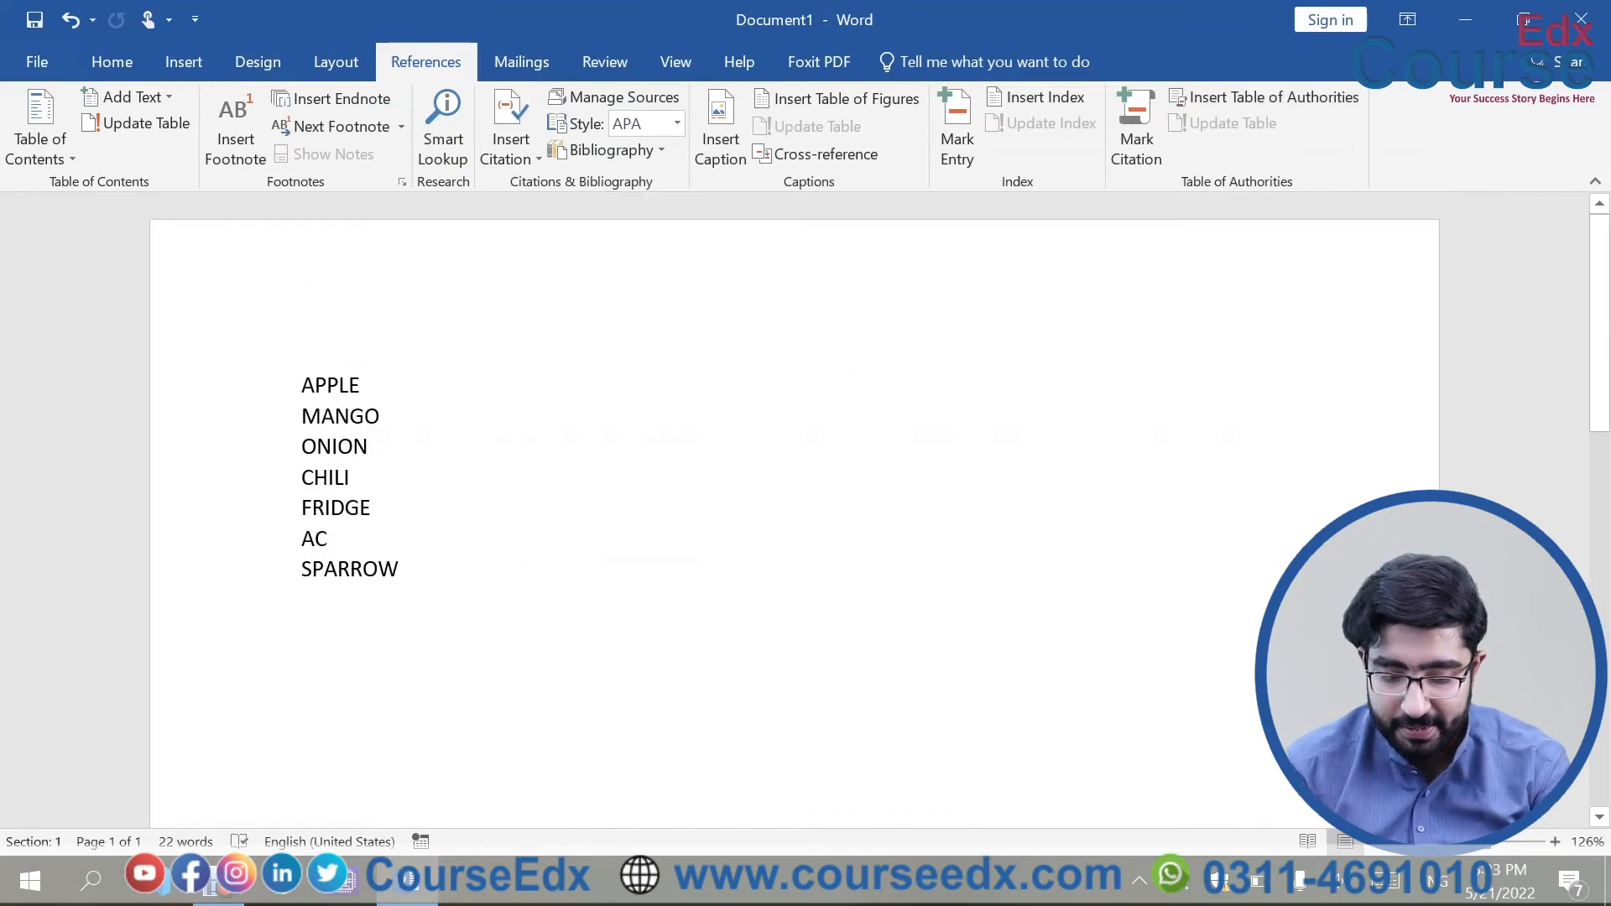
key(Return)
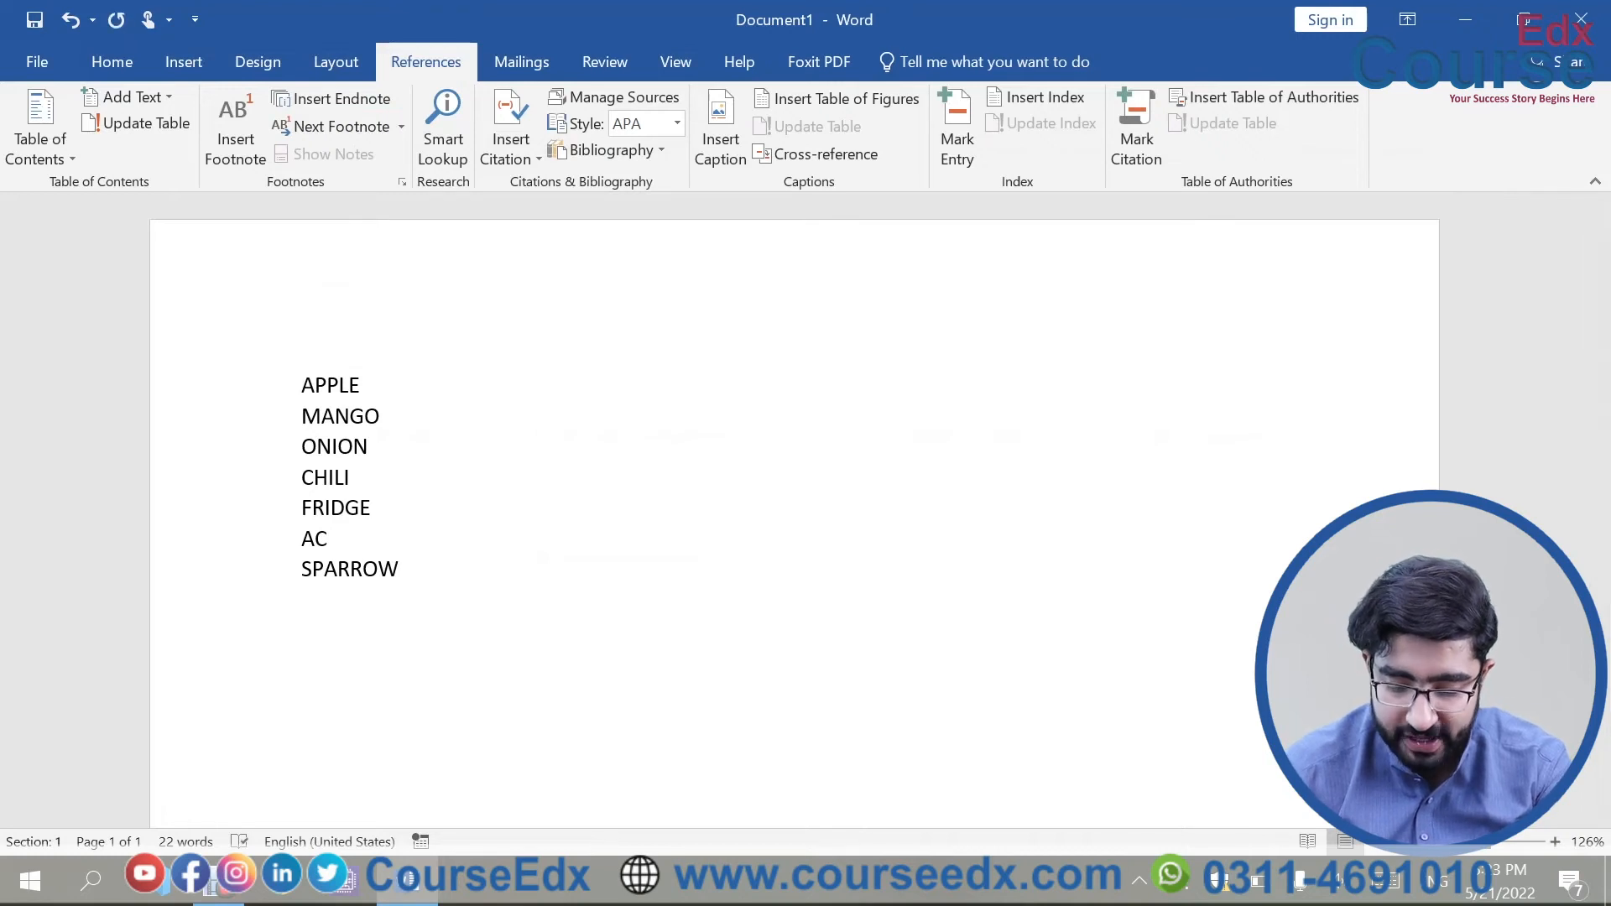
key(ctrl+Return)
key(ctrl+z)
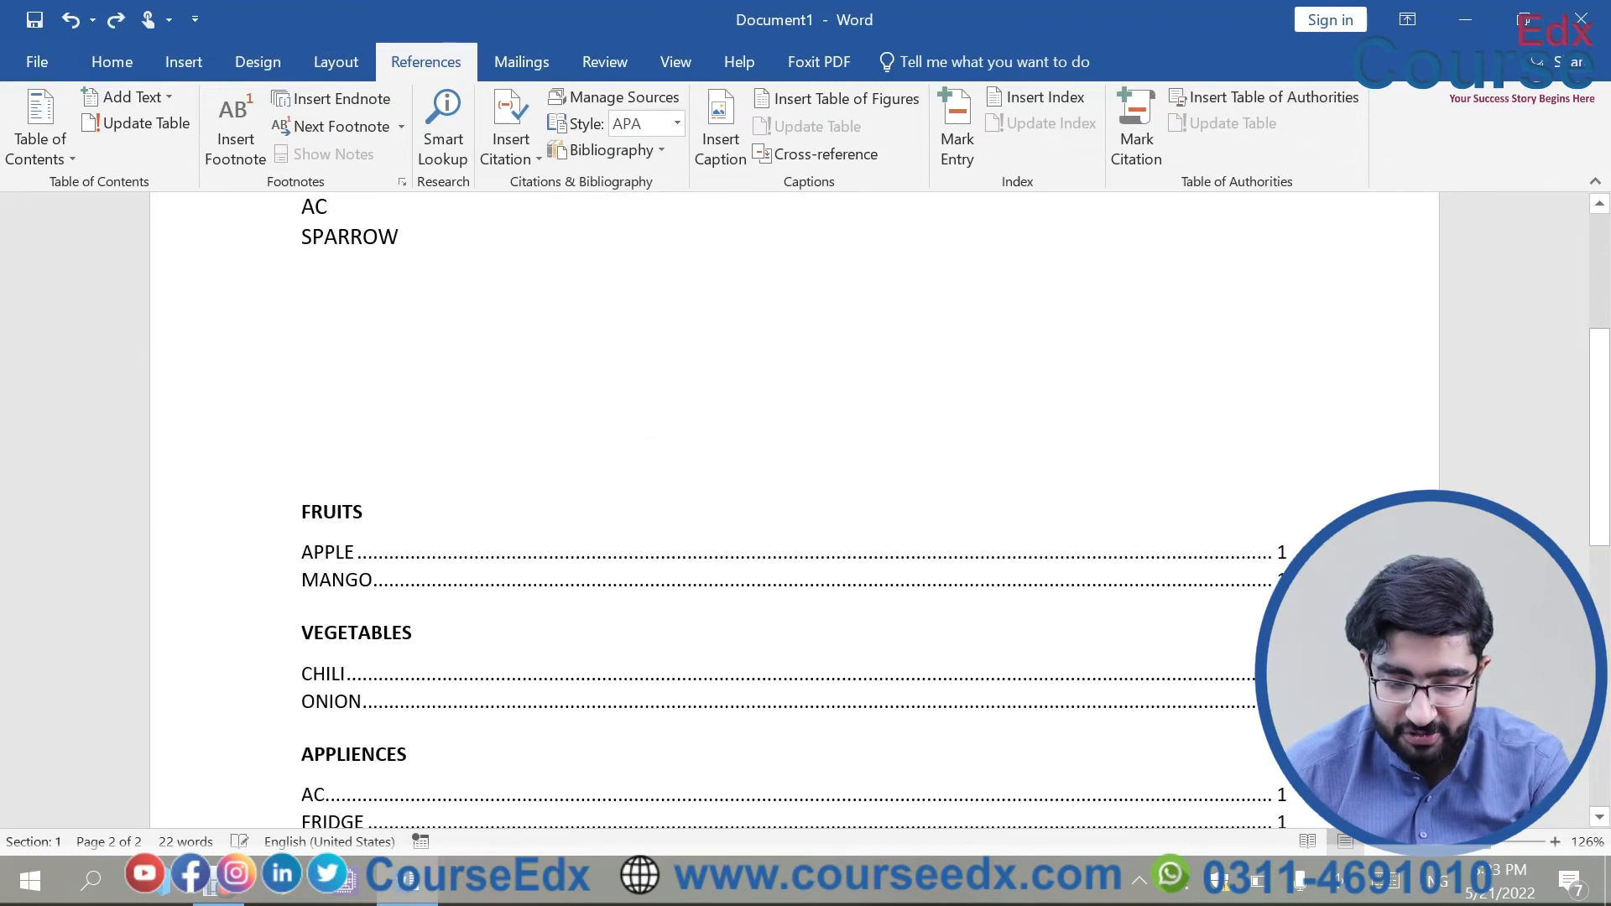
Step: Add the word STRABERRY on a new line below SPARROW in the word list
key(Return)
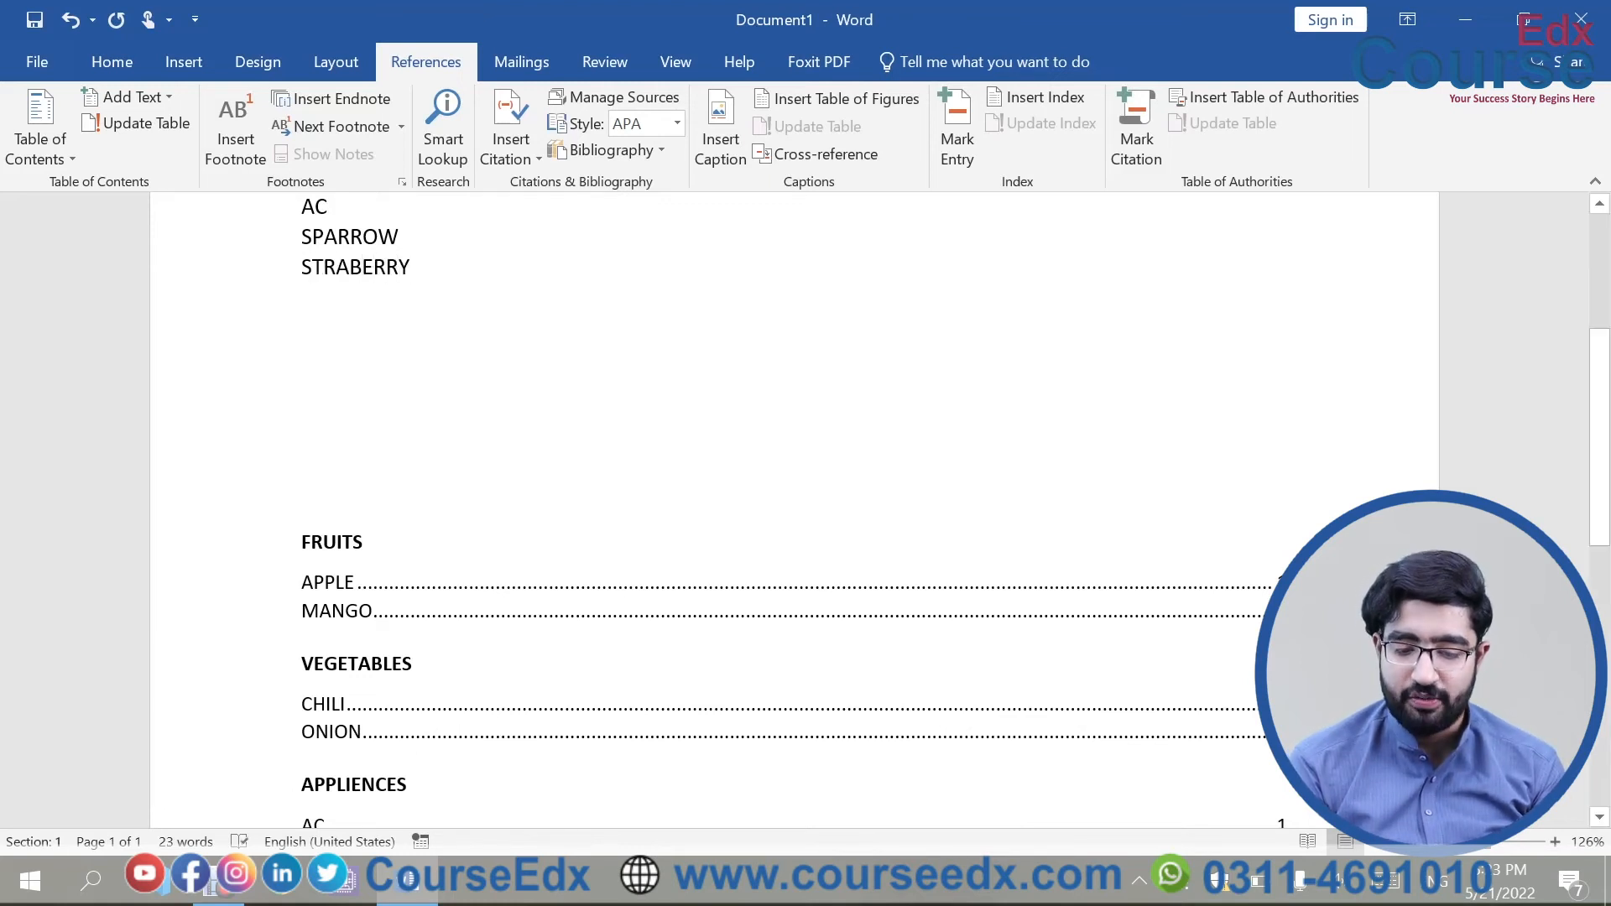
Step: Mark the word STRABERRY in the word list as a citation in the fruits category
key(shift+Home)
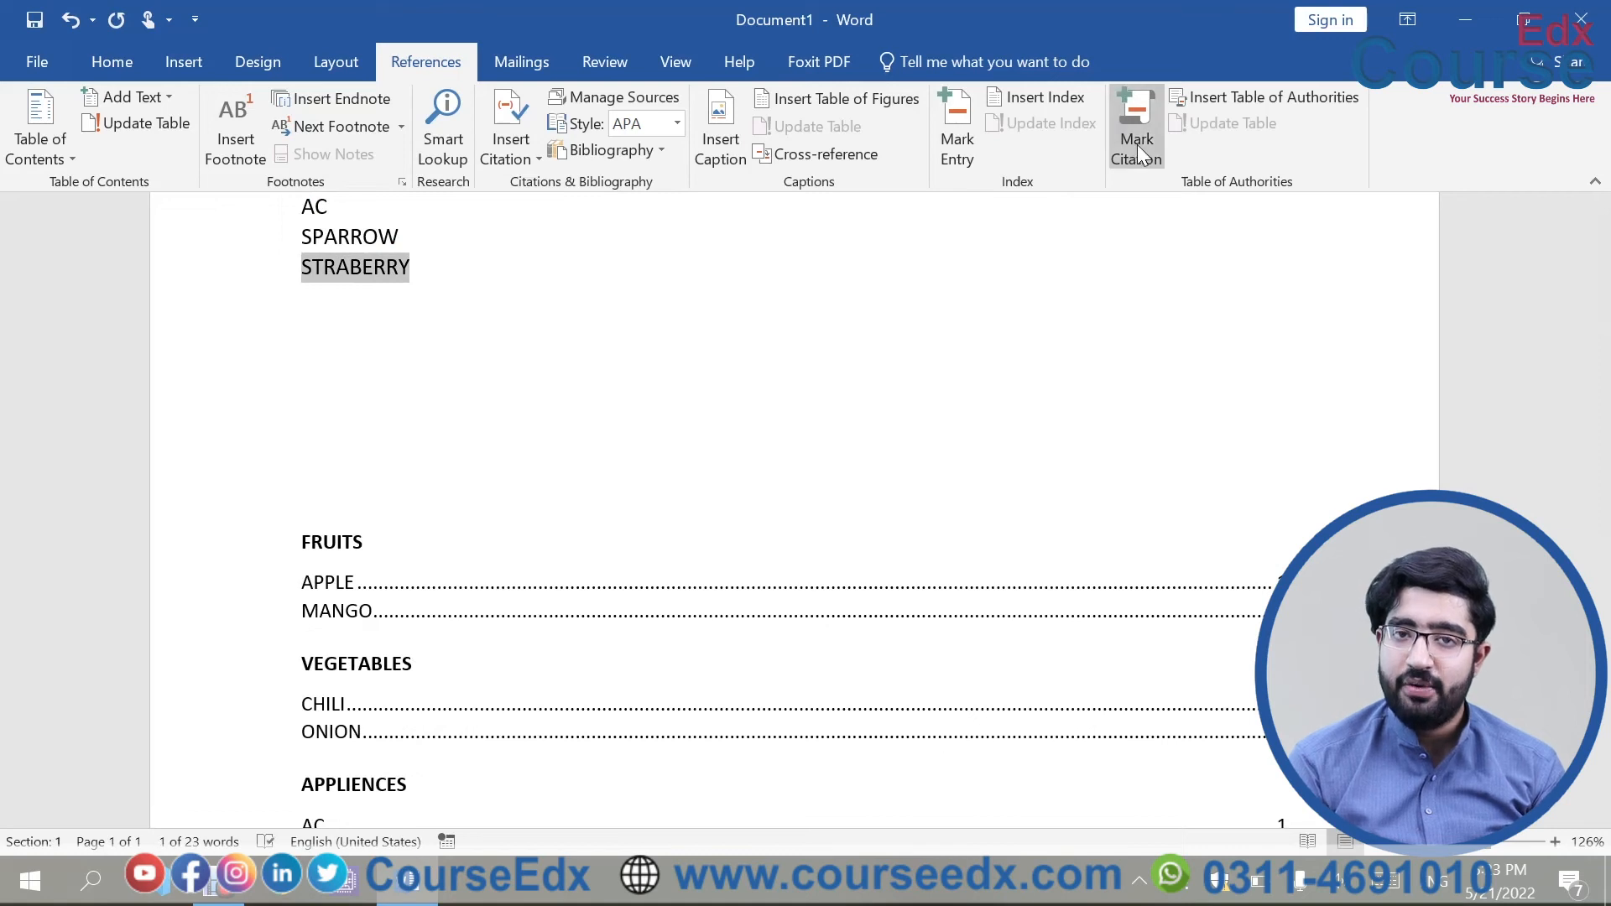
click(1137, 151)
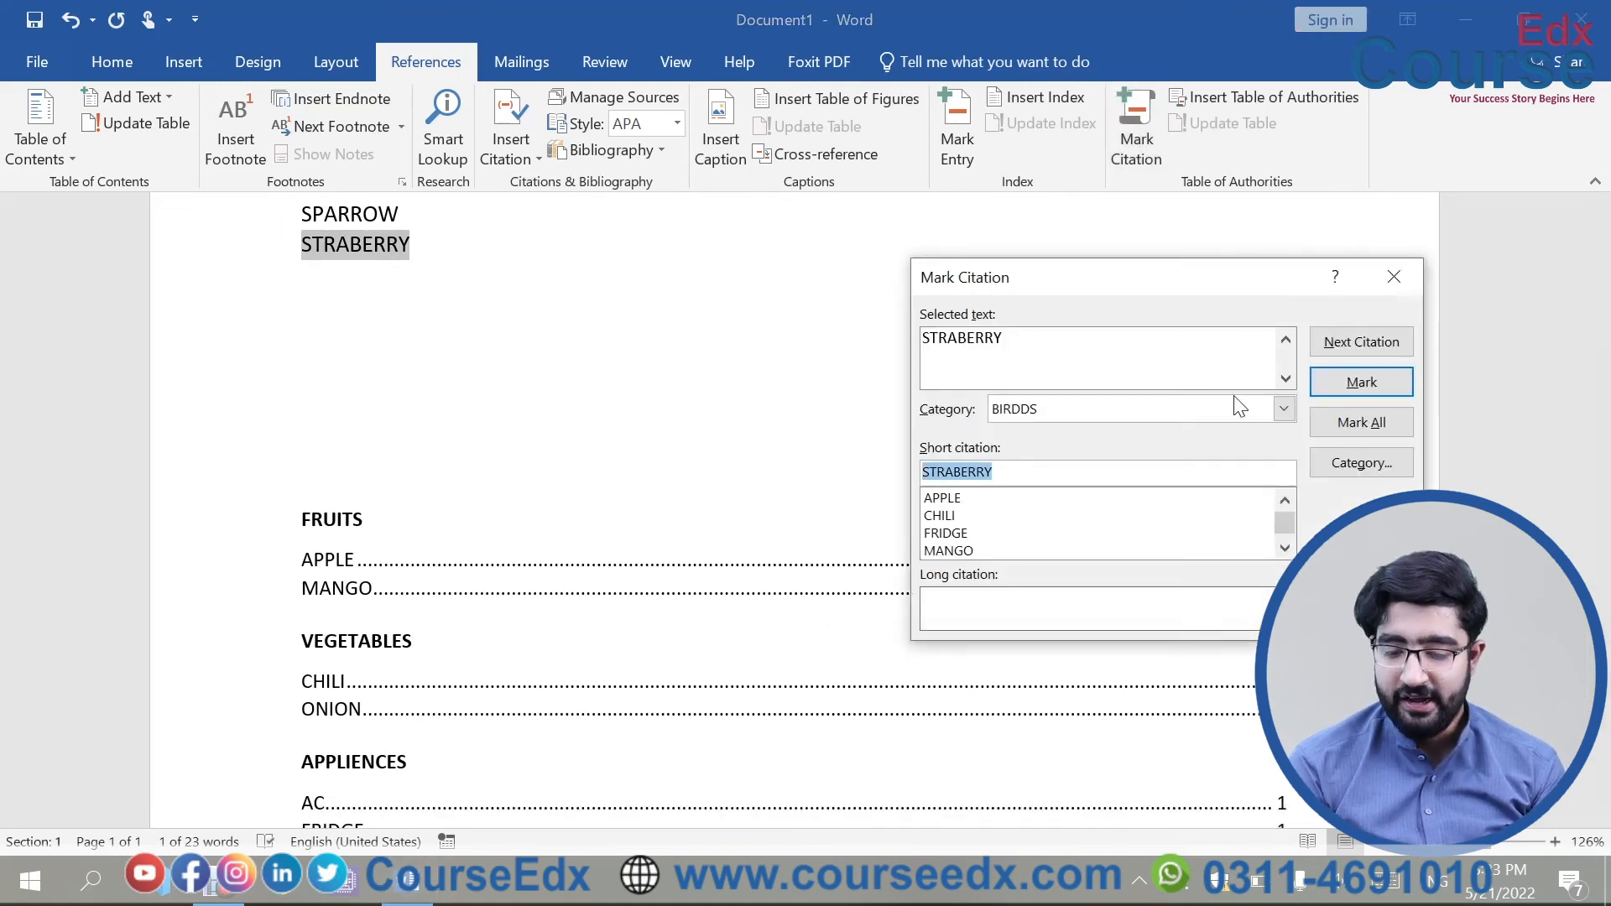
click(1284, 409)
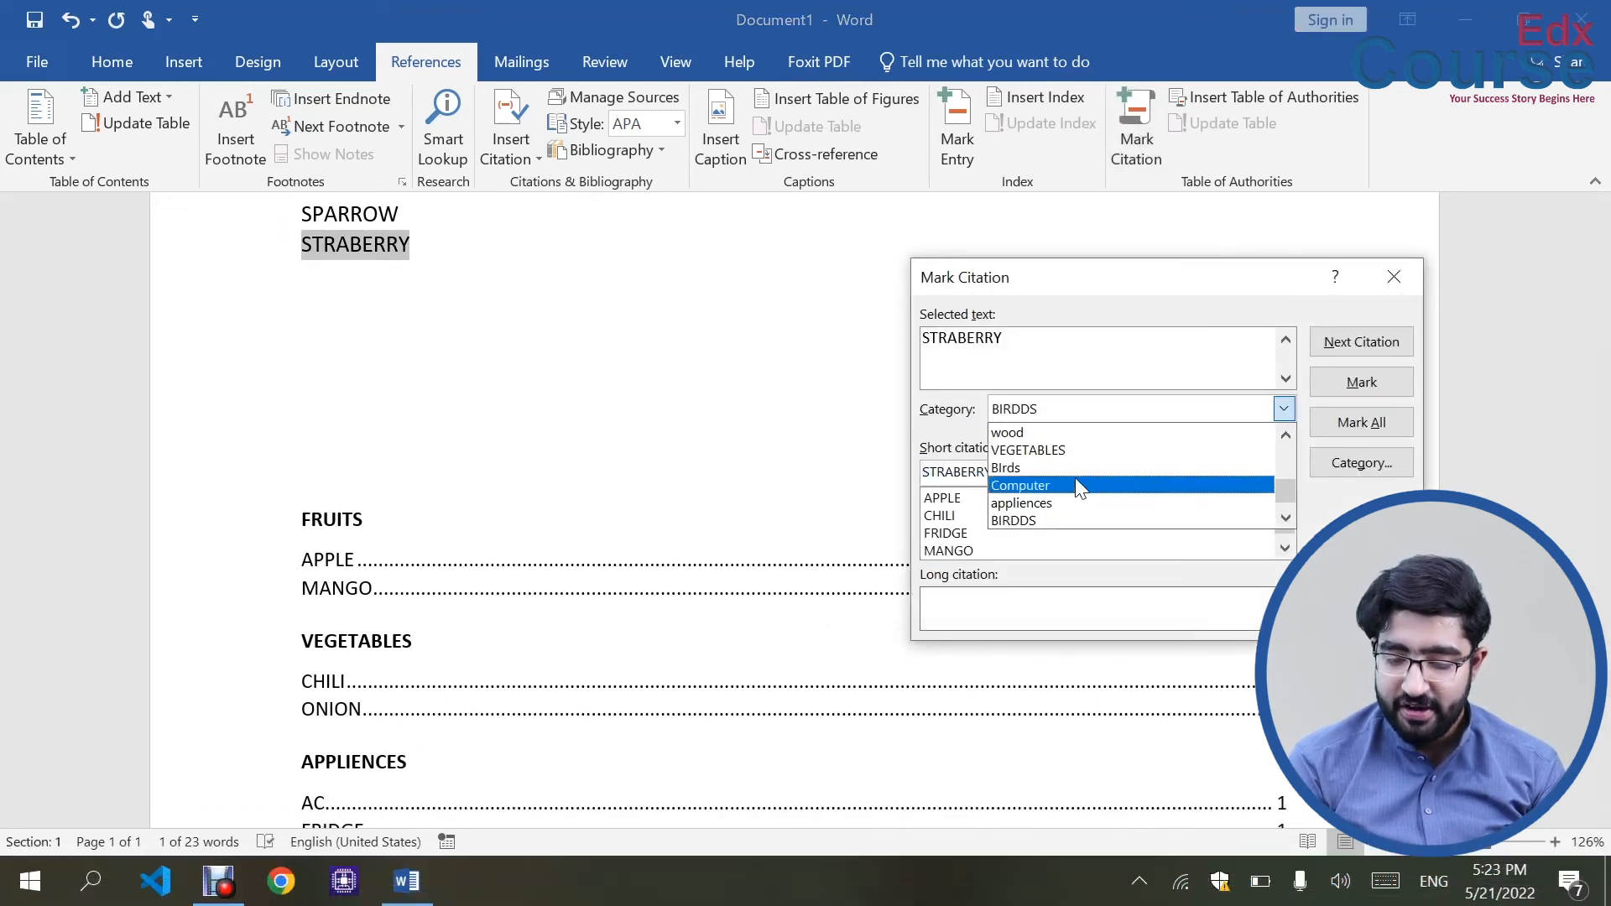
click(1285, 436)
click(1285, 435)
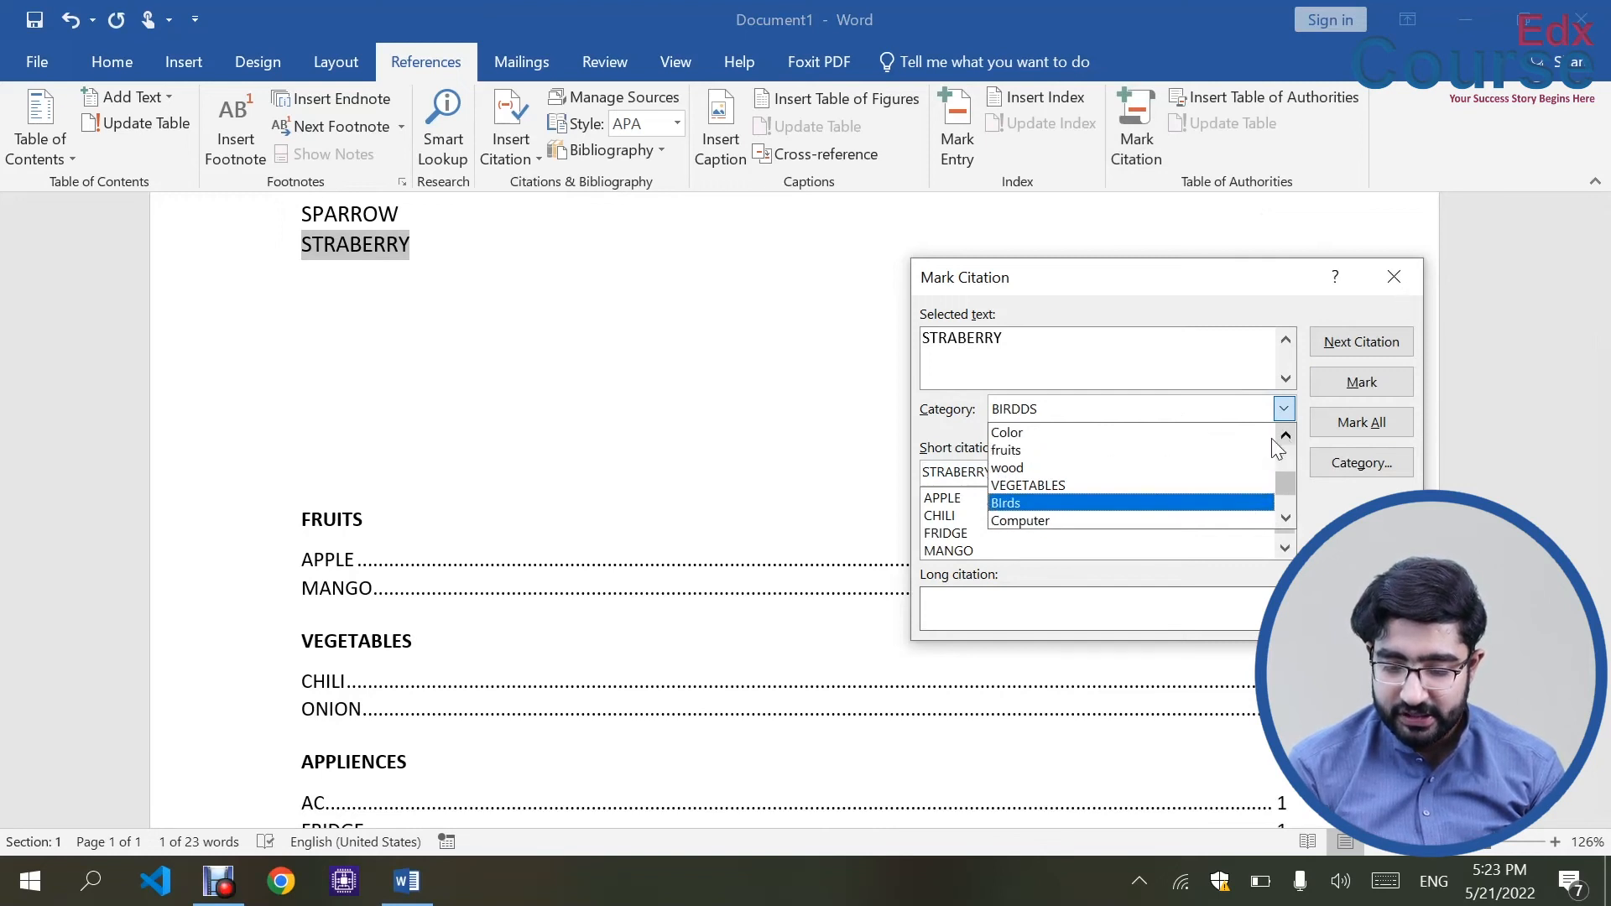
click(1051, 455)
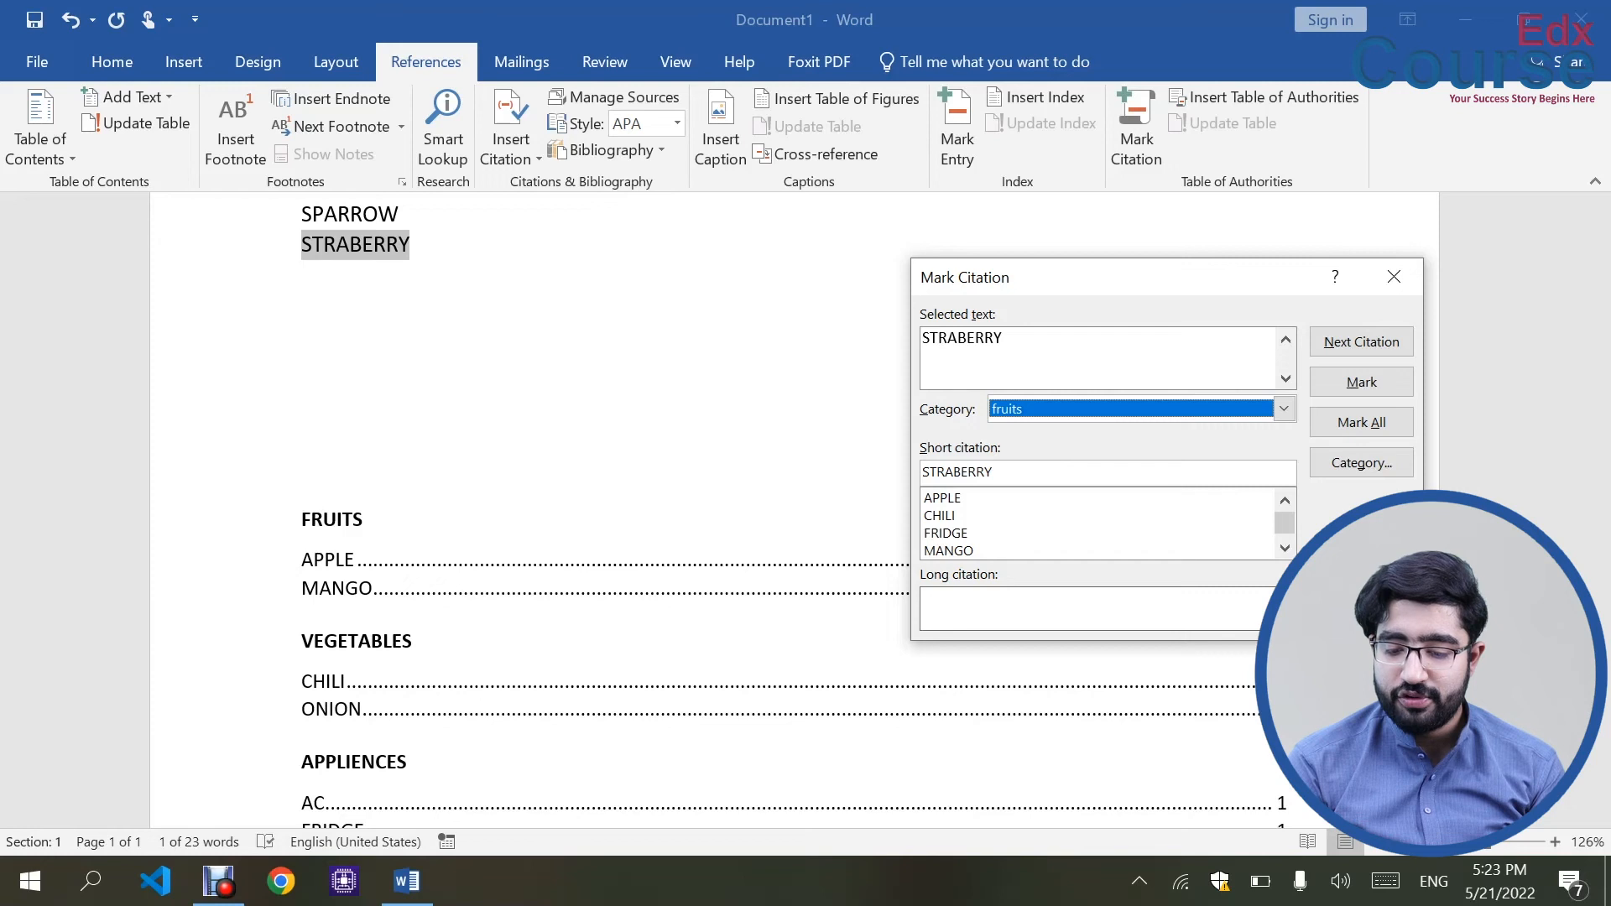
click(1376, 384)
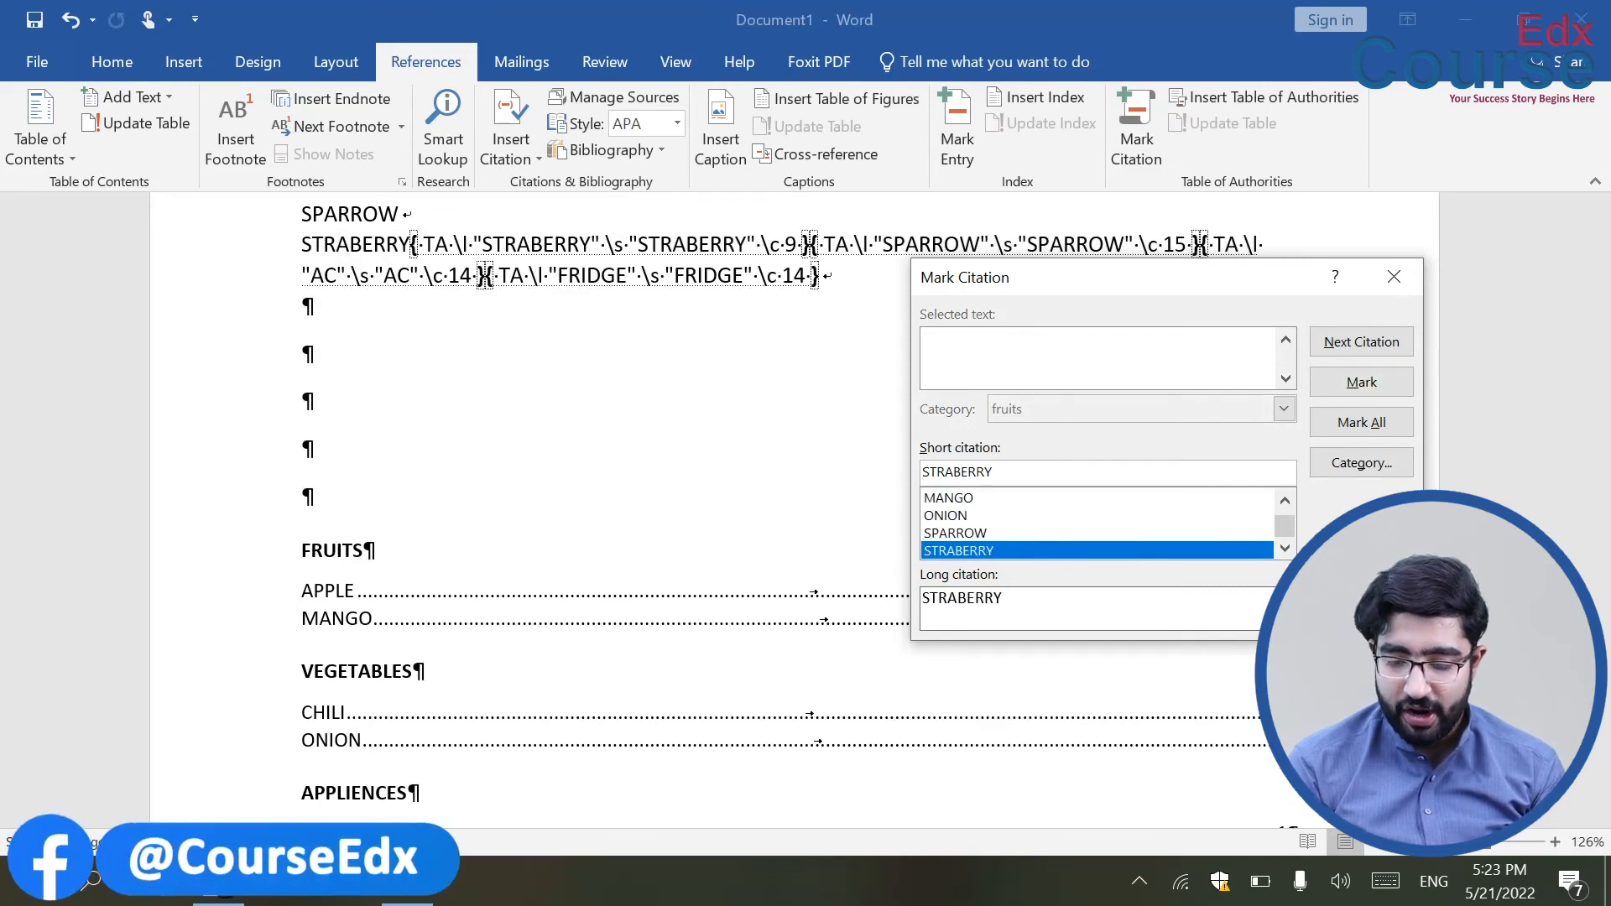
click(1360, 616)
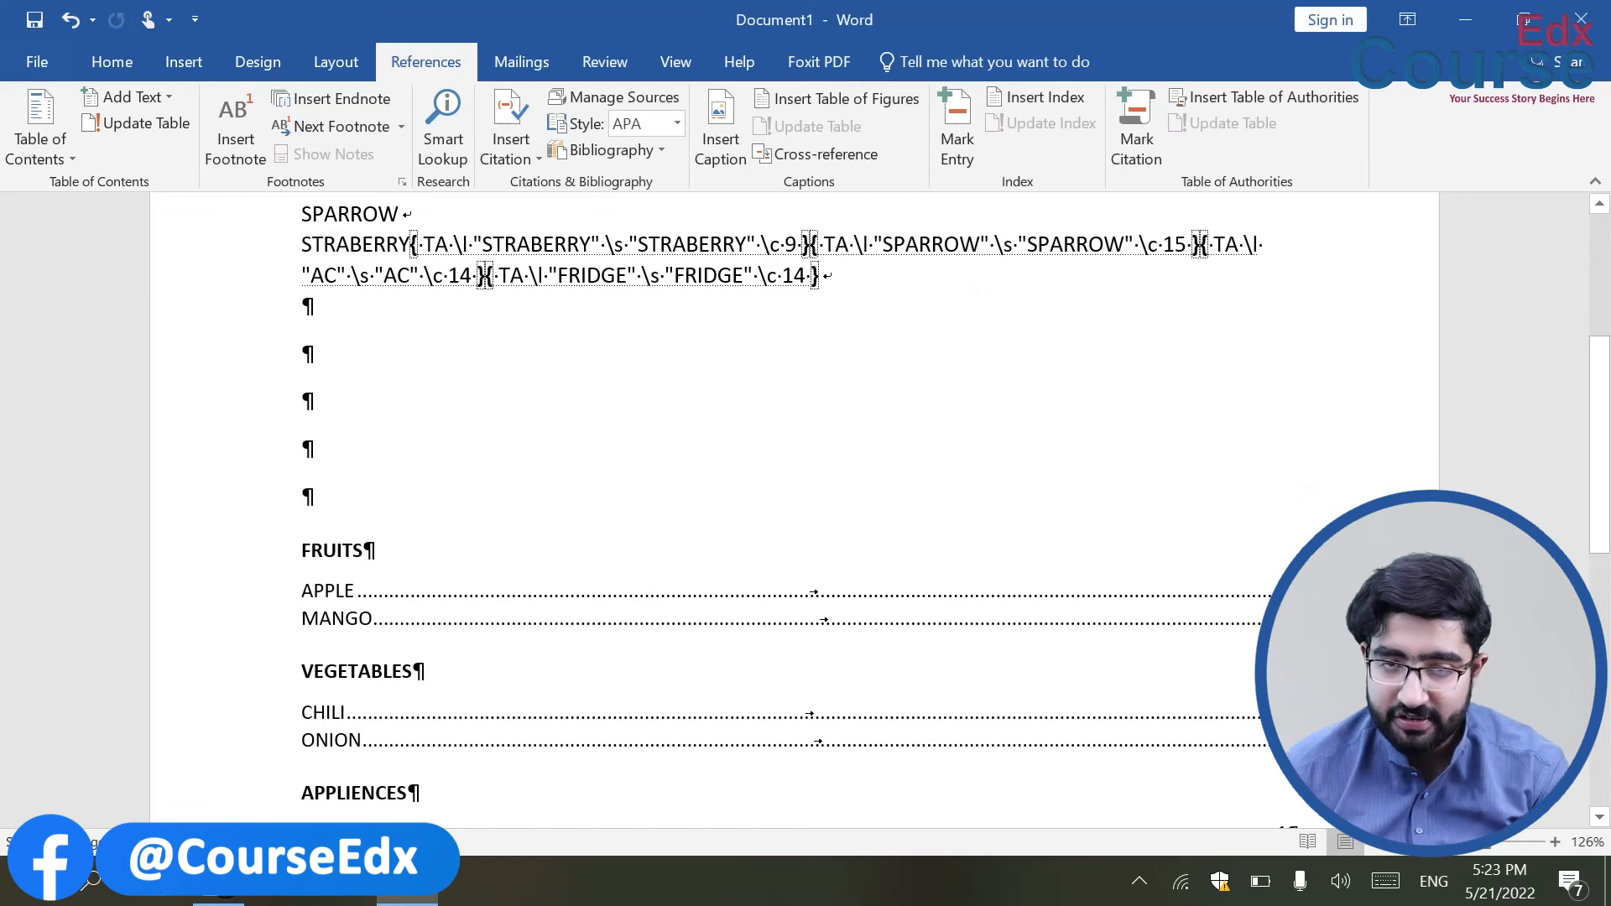
Step: Update the FRUITS section of the table of authorities to include the STRABERRY citation
scroll(788, 503, down, 3)
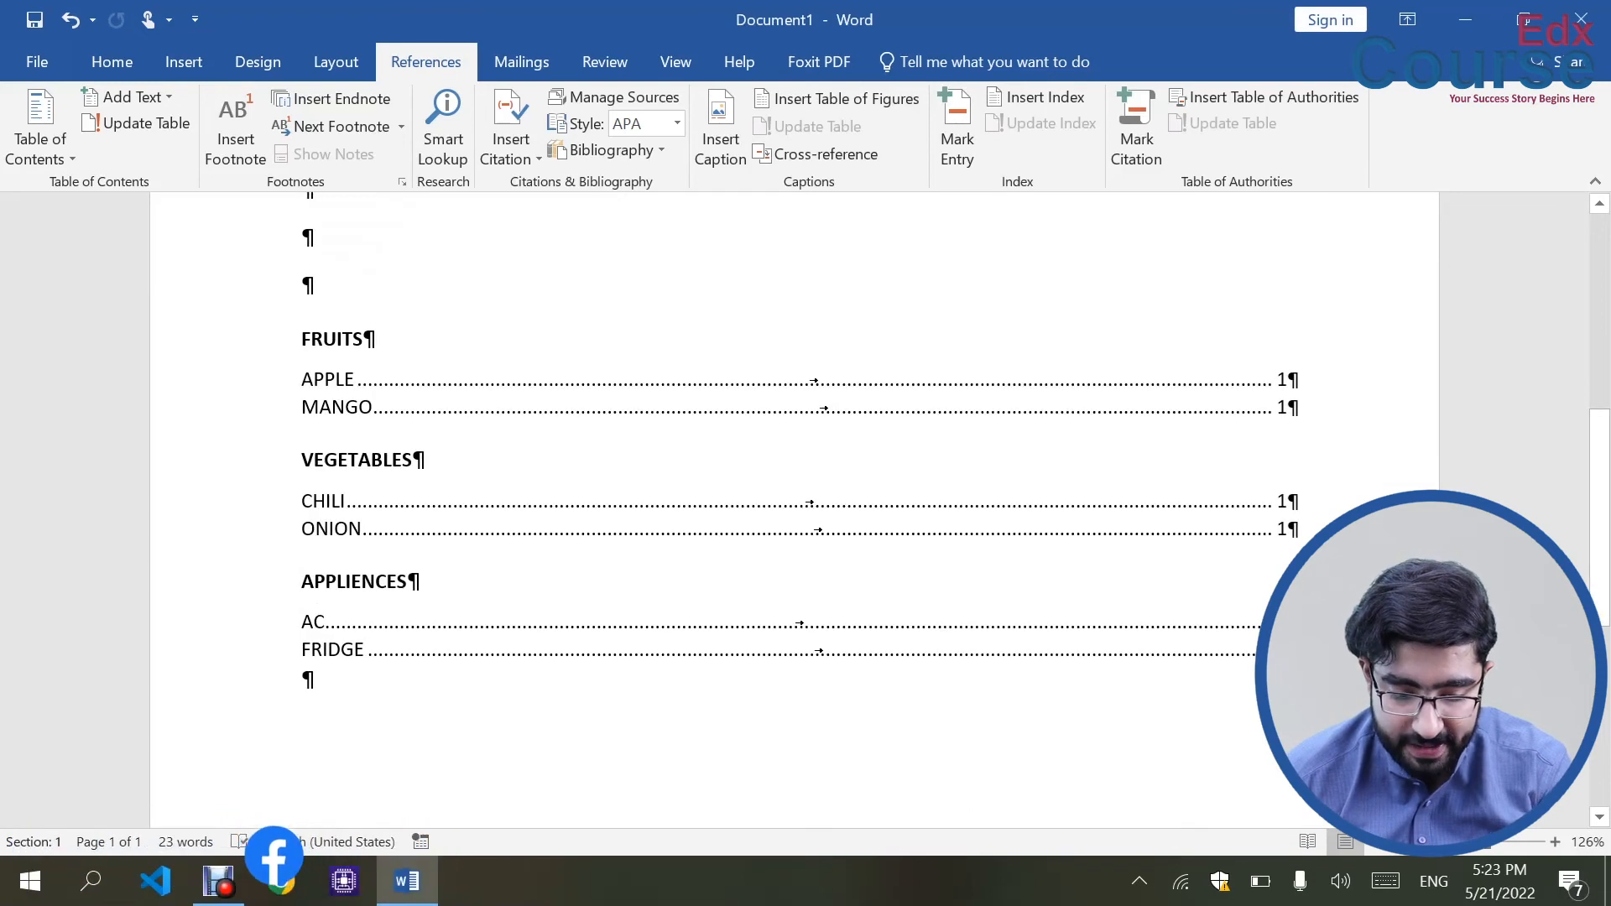
click(374, 408)
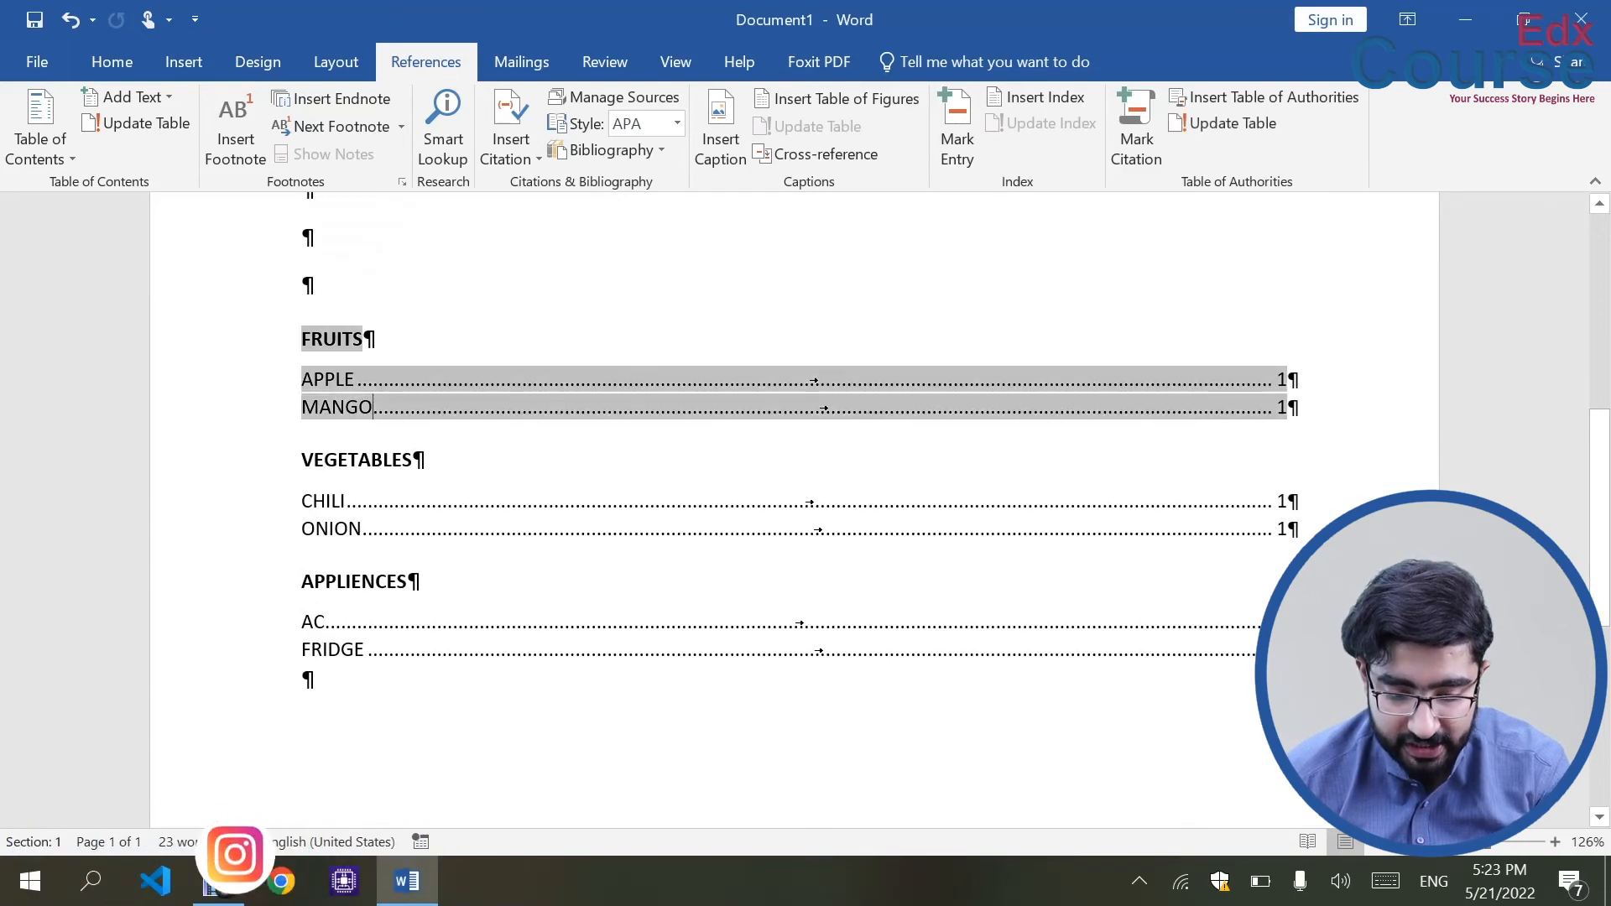
click(1215, 128)
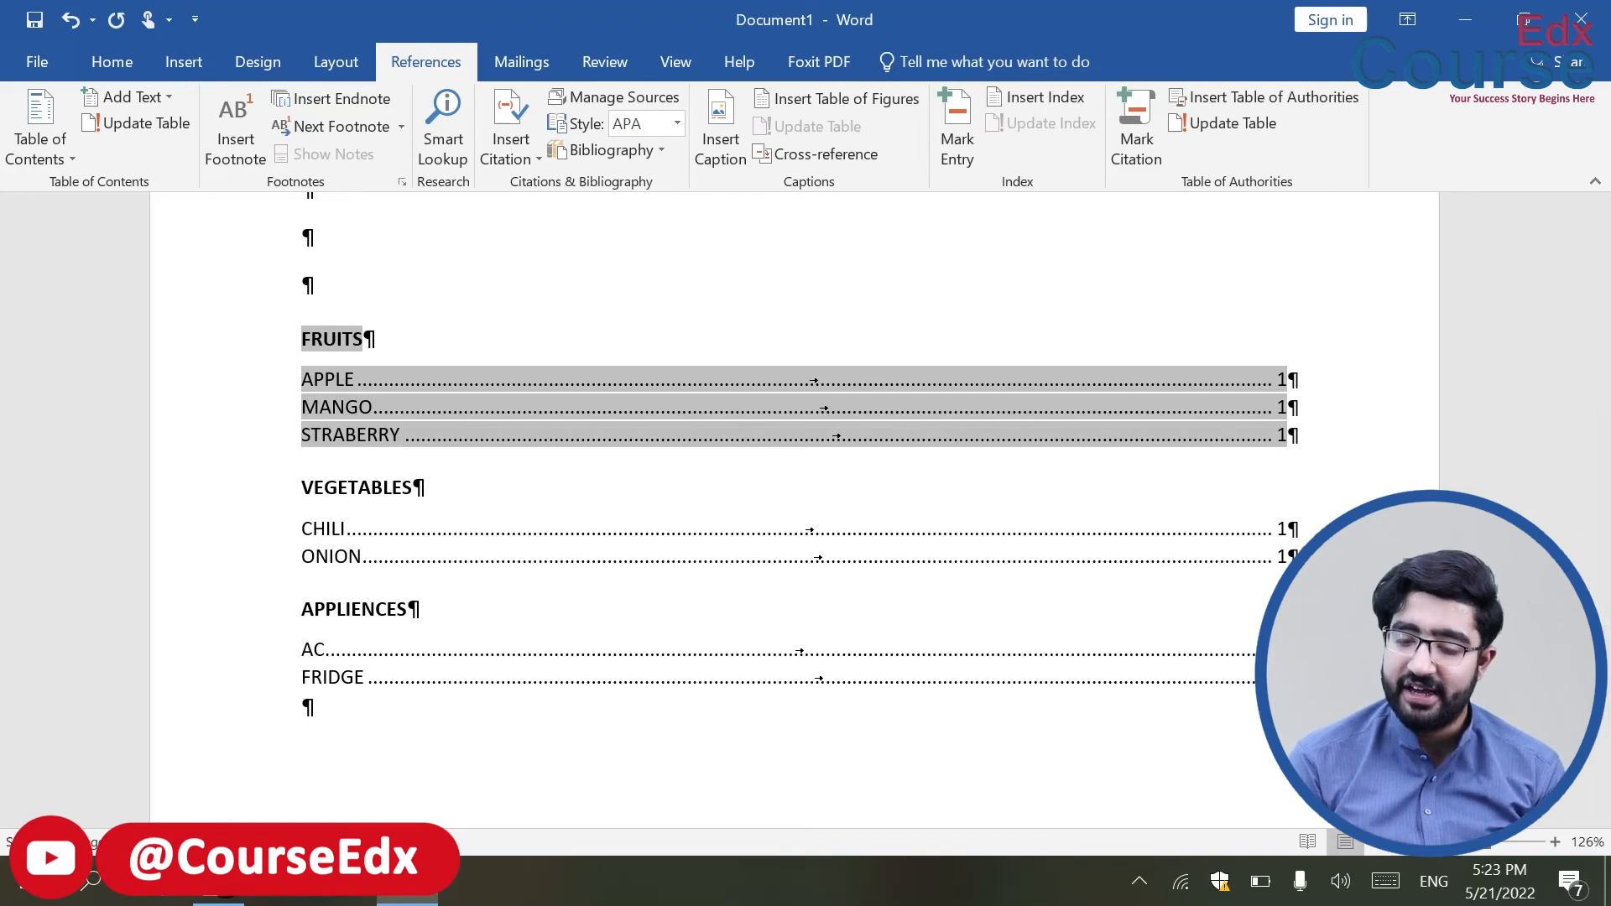
Step: Hide the formatting marks and citation codes for the whole document and review the word list against the table of authorities
key(ctrl+Home)
key(ctrl+a)
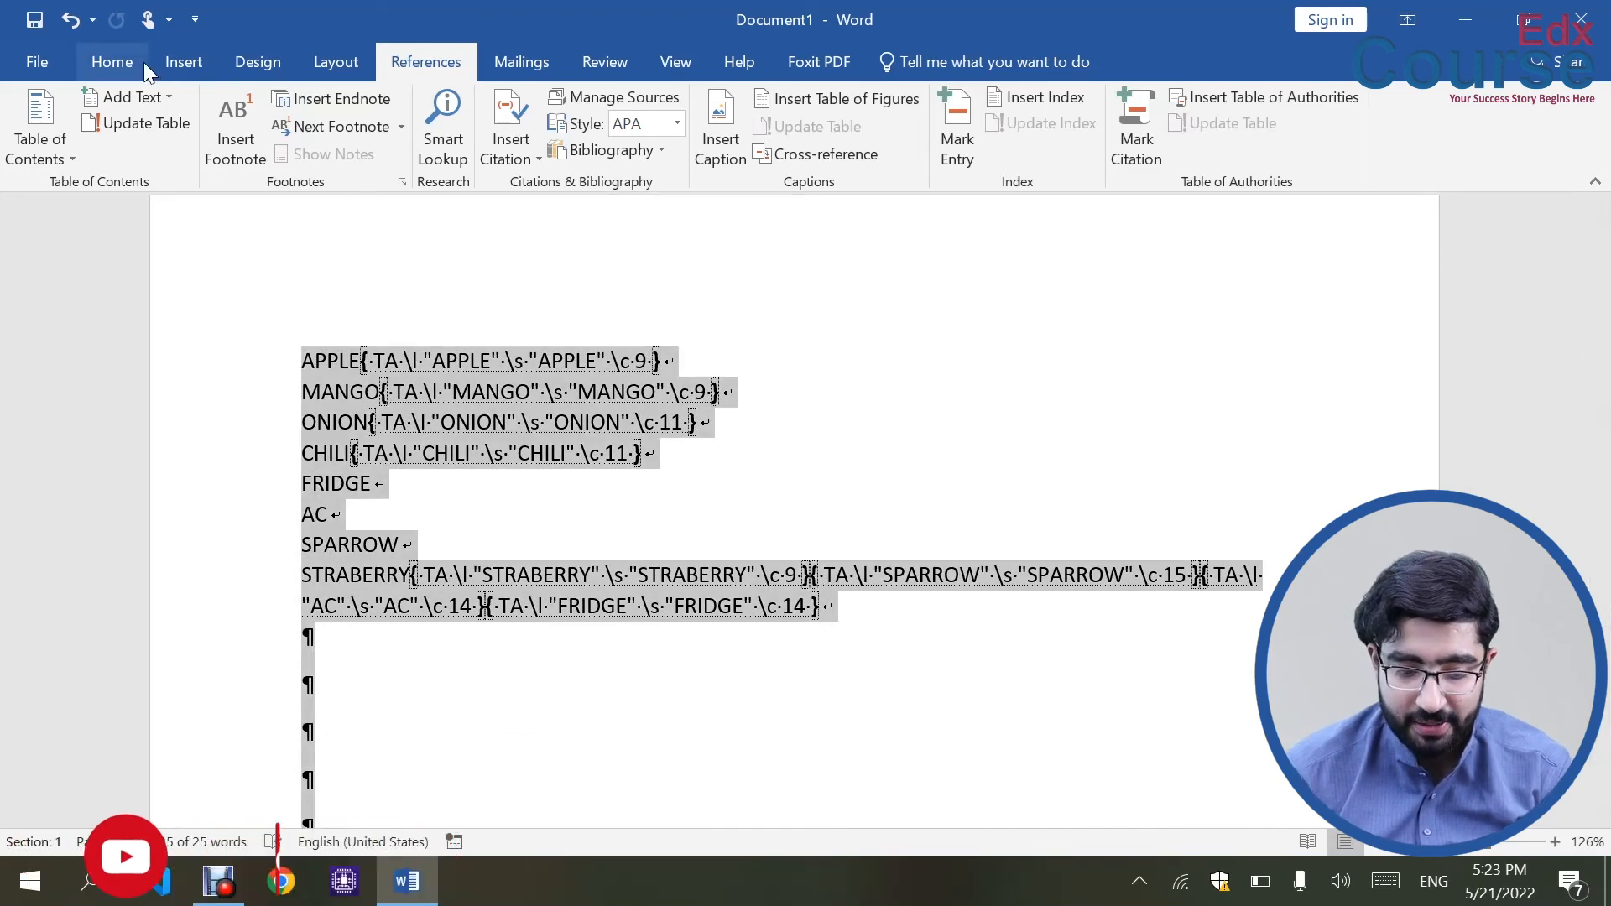
click(178, 61)
click(117, 61)
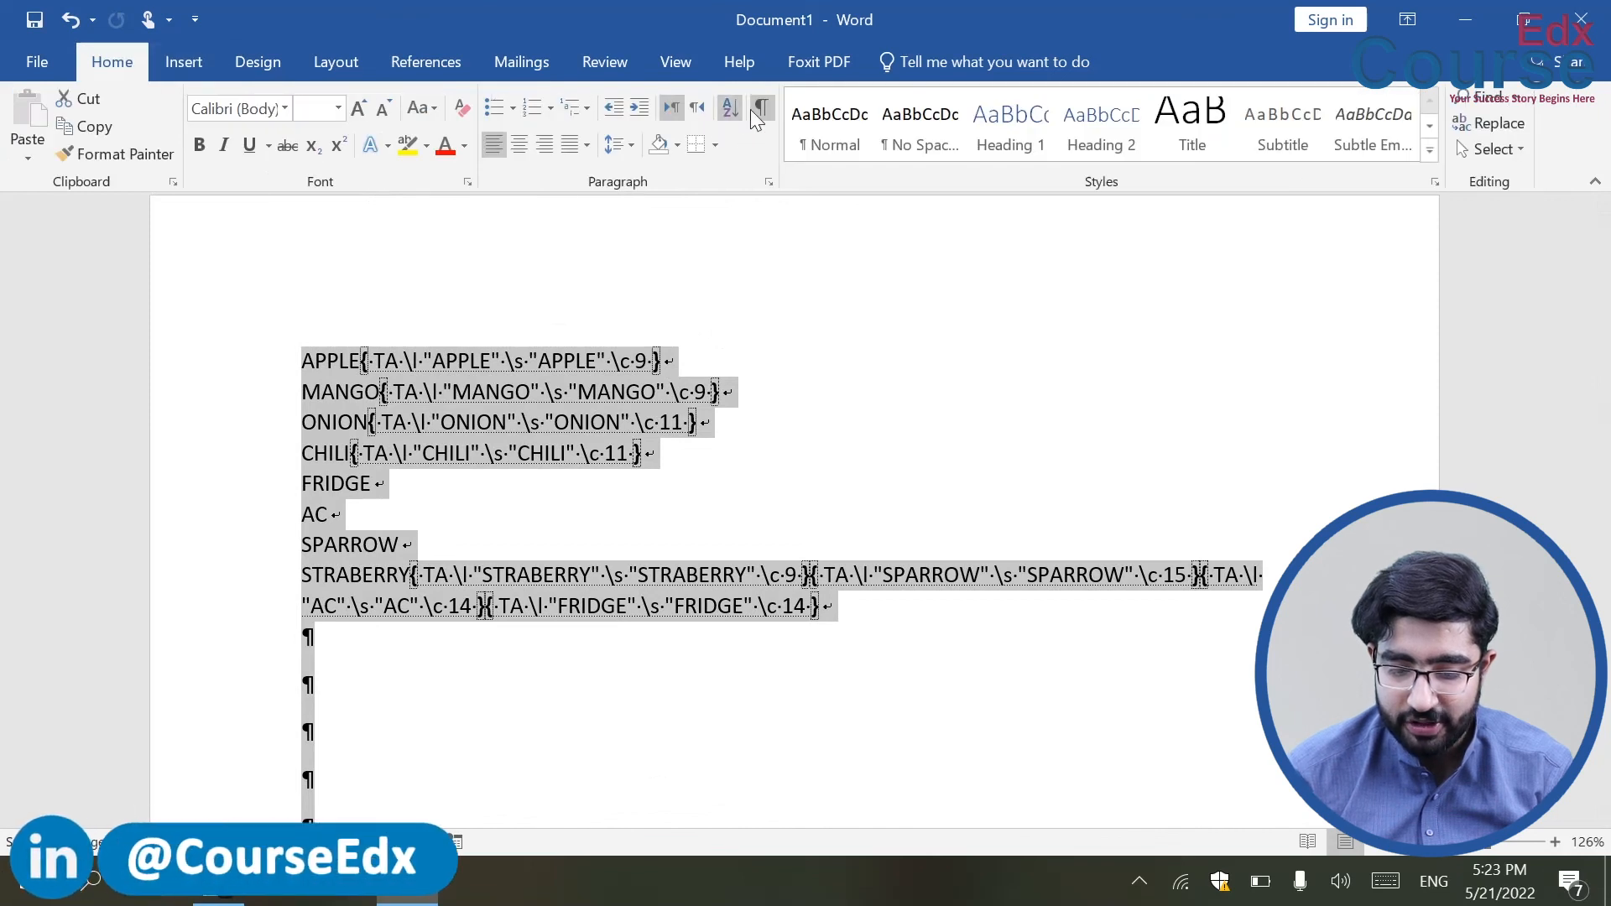
scroll(978, 490, down, 1)
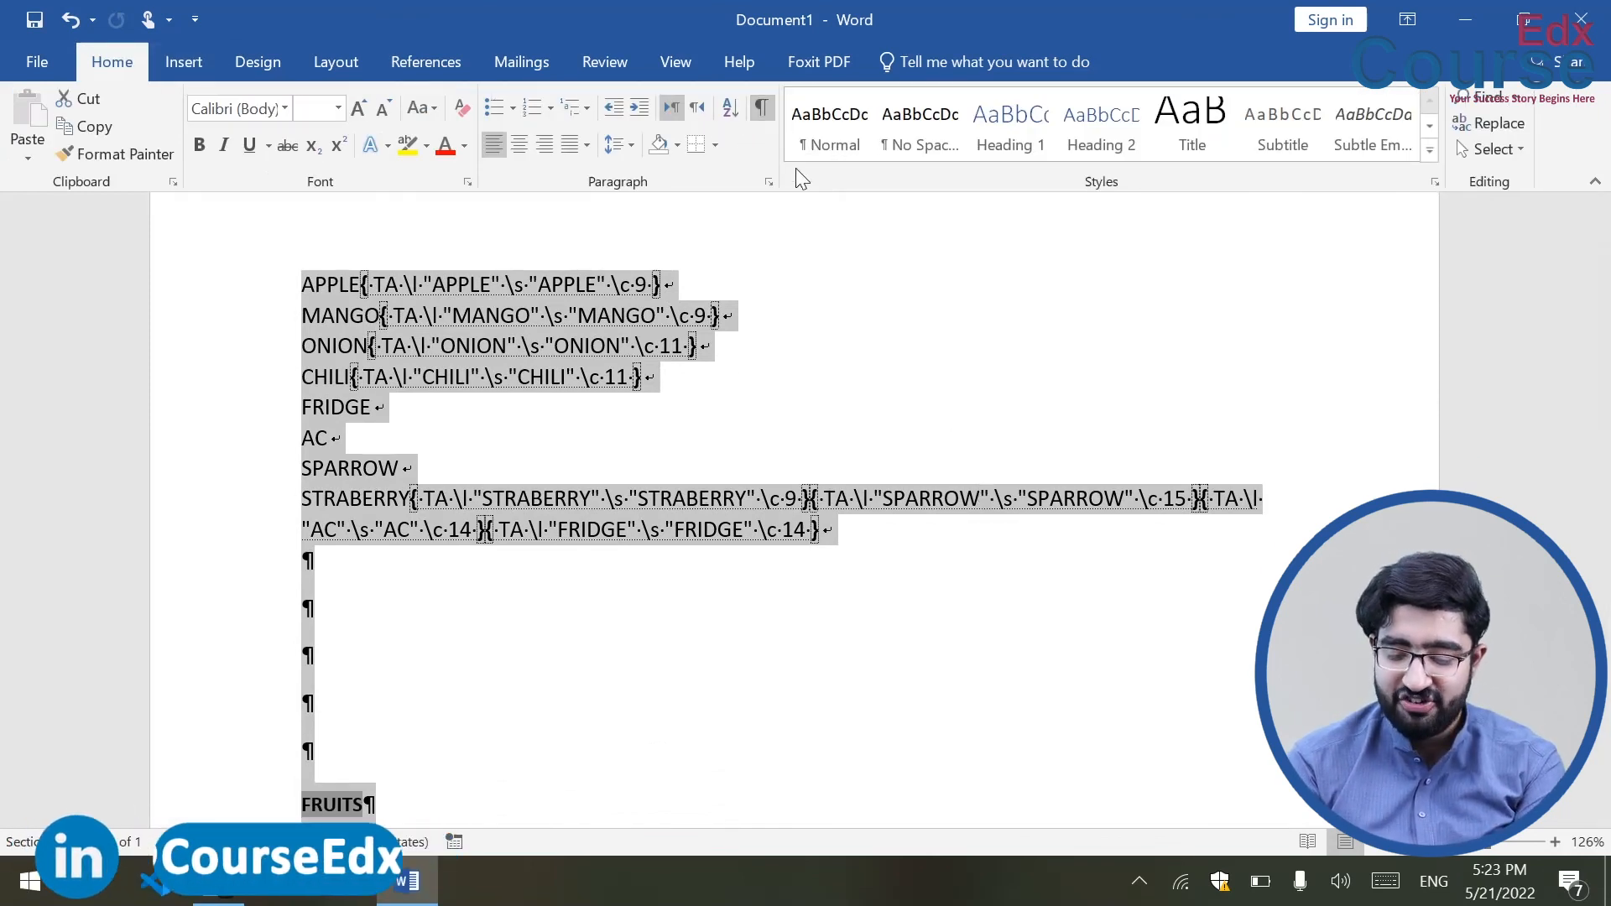
key(ctrl+shift+8)
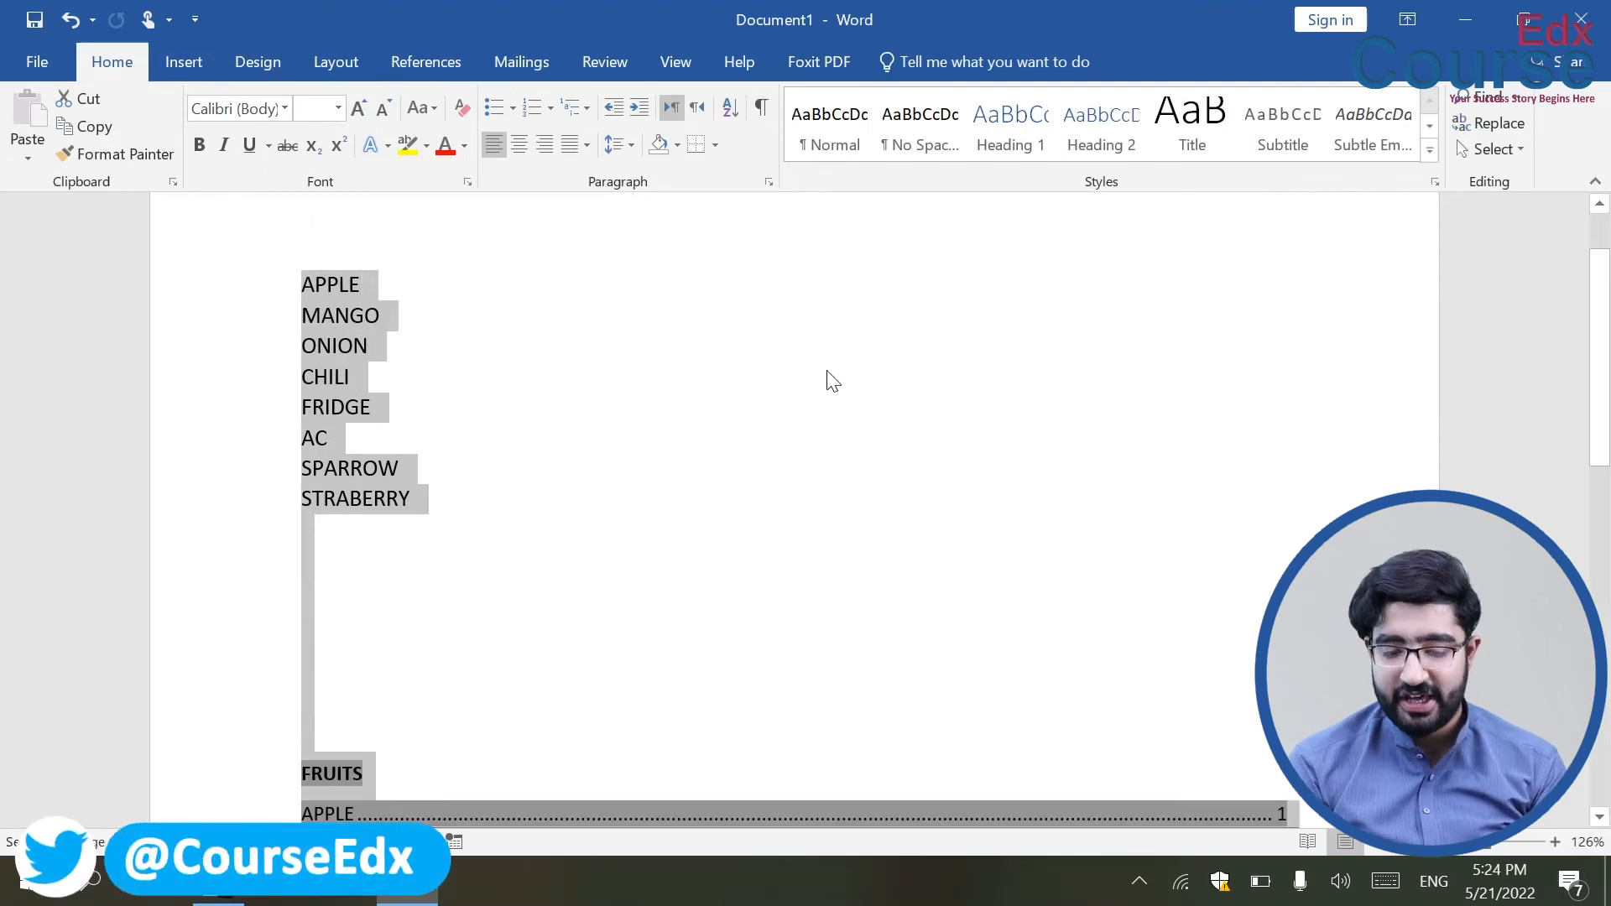
scroll(825, 378, down, 7)
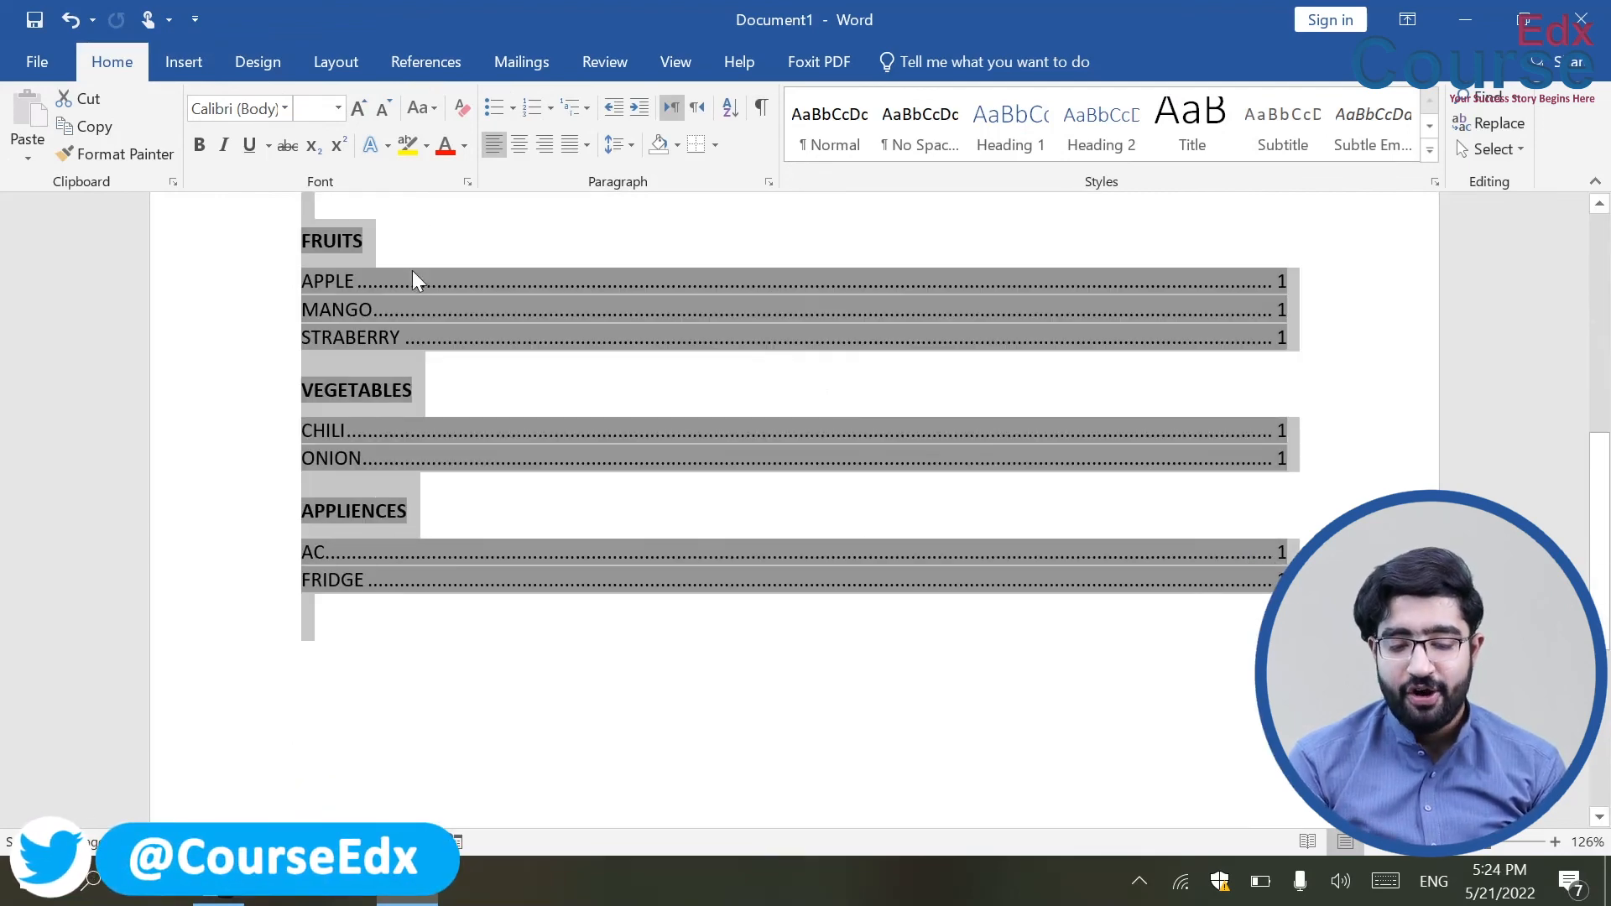
click(585, 721)
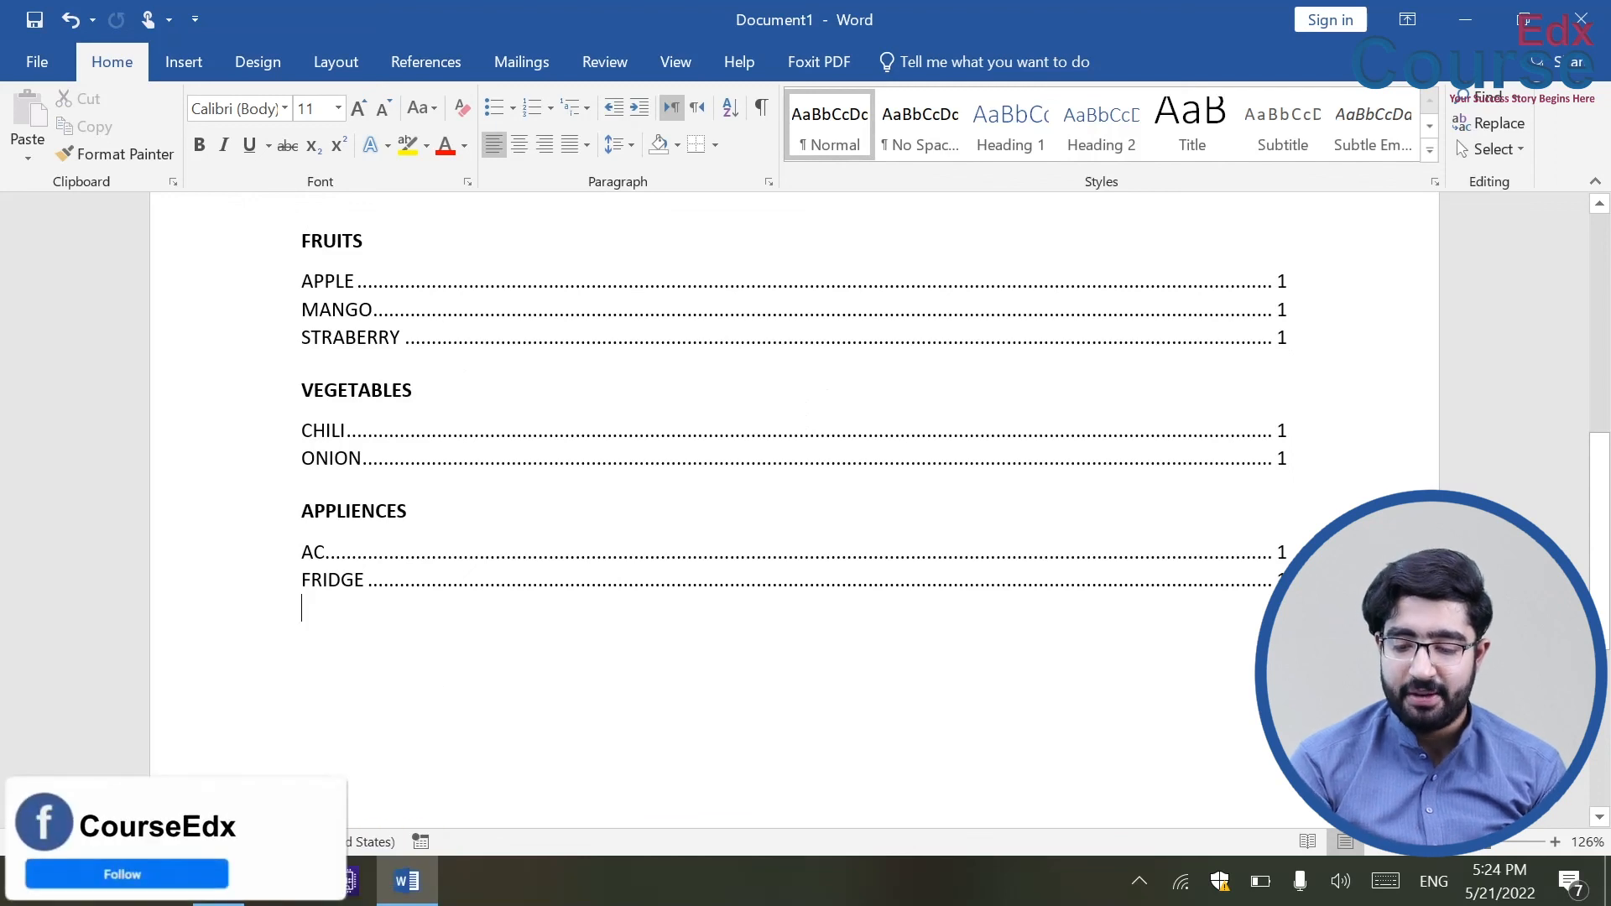
scroll(794, 504, up, 4)
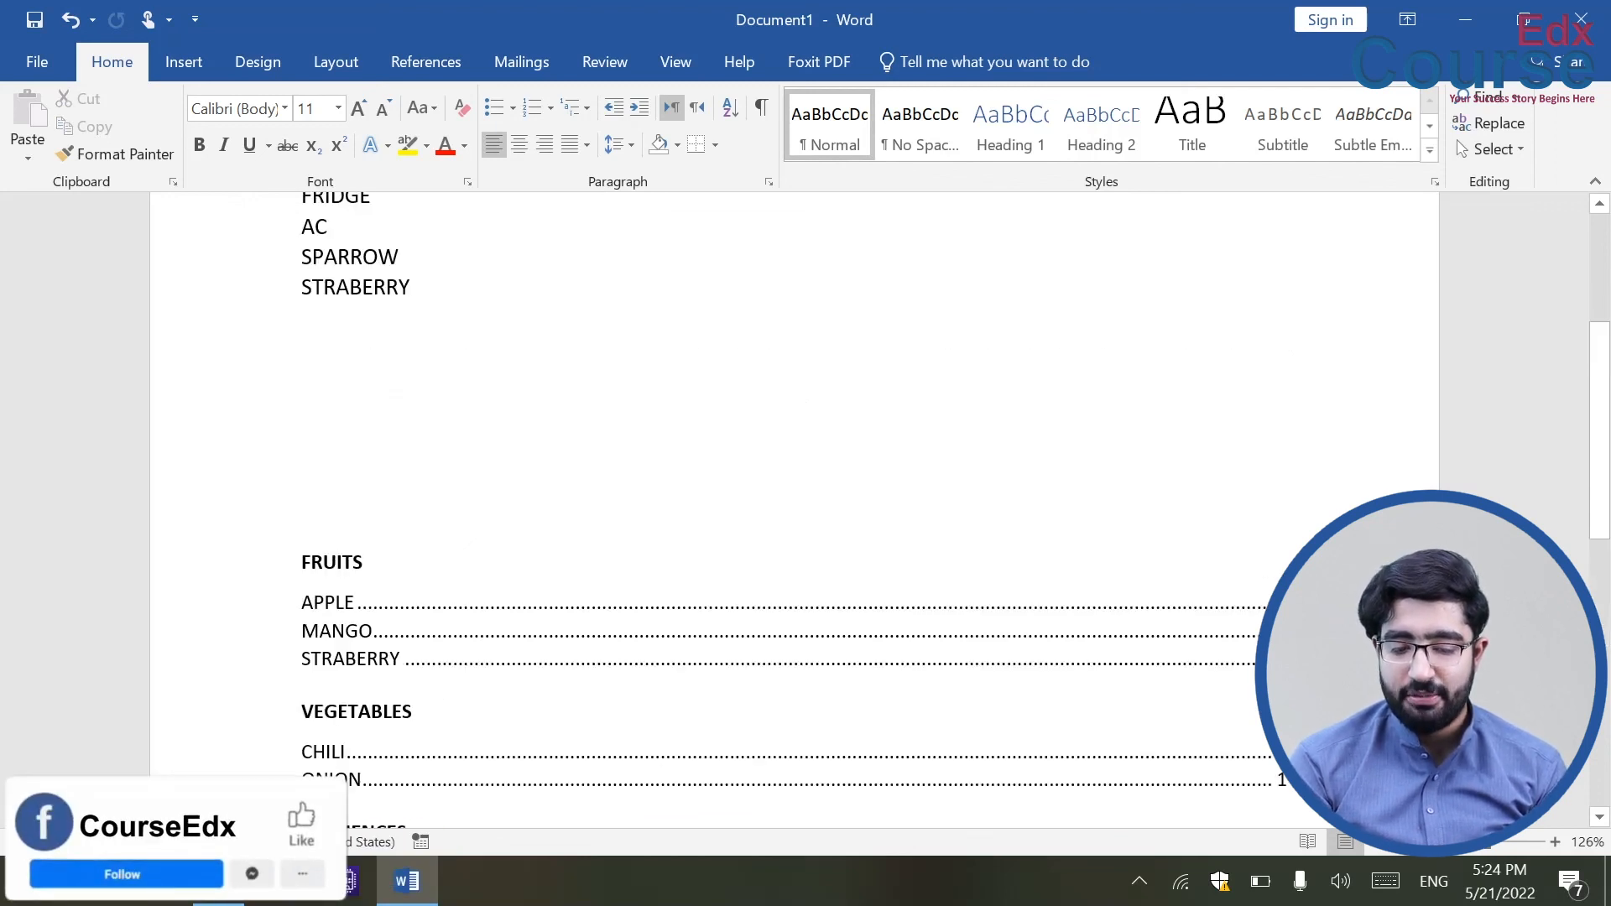
scroll(794, 504, down, 5)
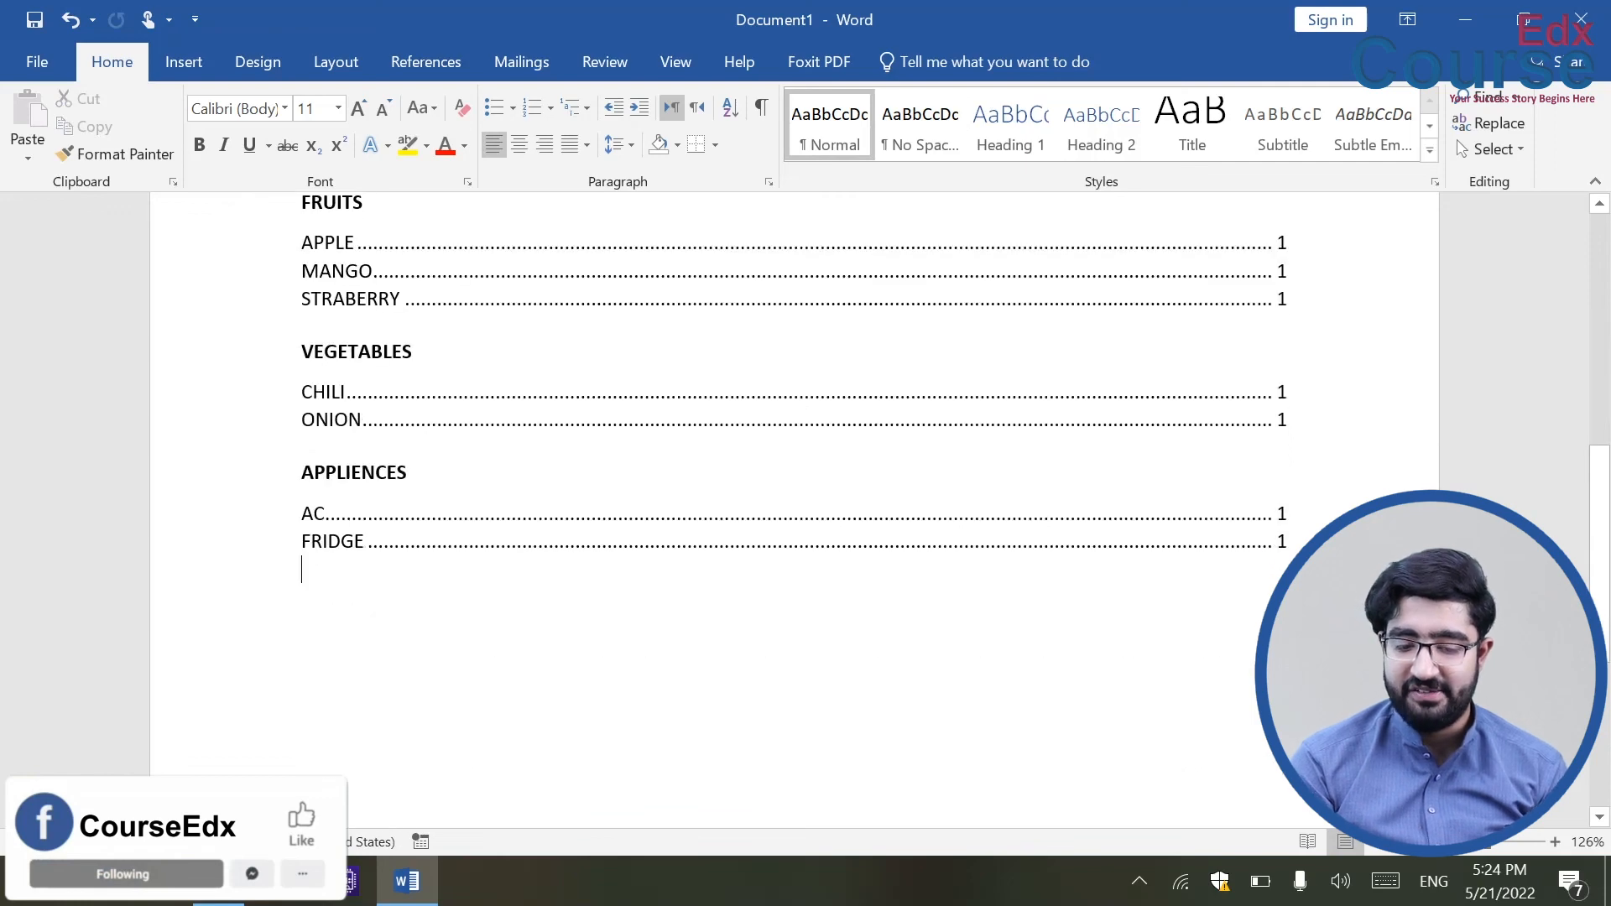